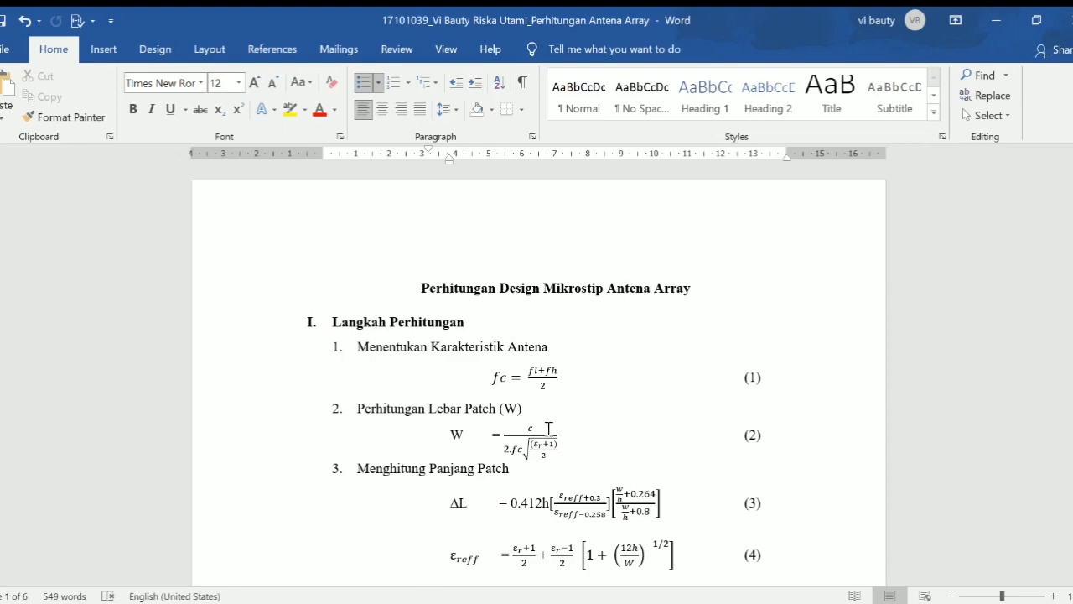
- Scroll the Word document to the 3,9 GHz antenna specifications and FR4 (4.4) substrate sections
scroll(445, 372, "down", 3)
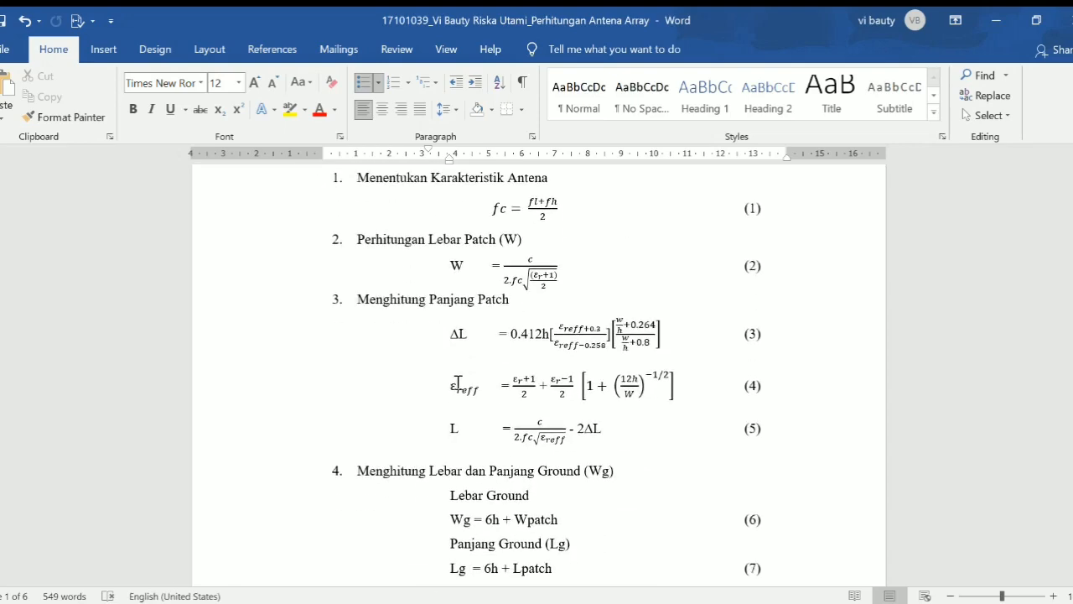
scroll(453, 381, "down", 5)
scroll(467, 392, "down", 5)
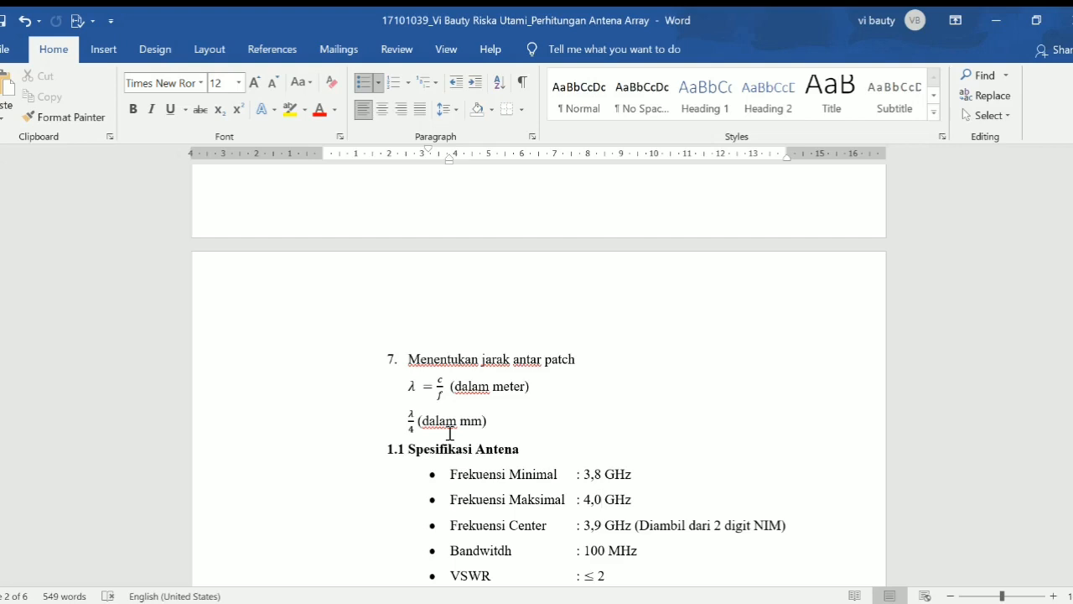
scroll(449, 433, "down", 1)
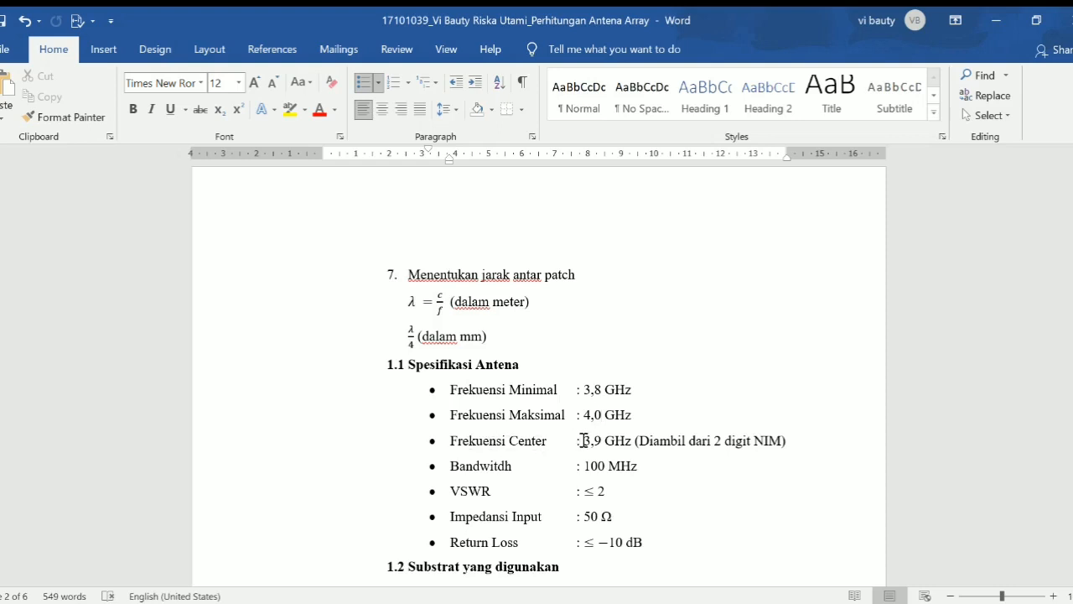
scroll(493, 524, "down", 2)
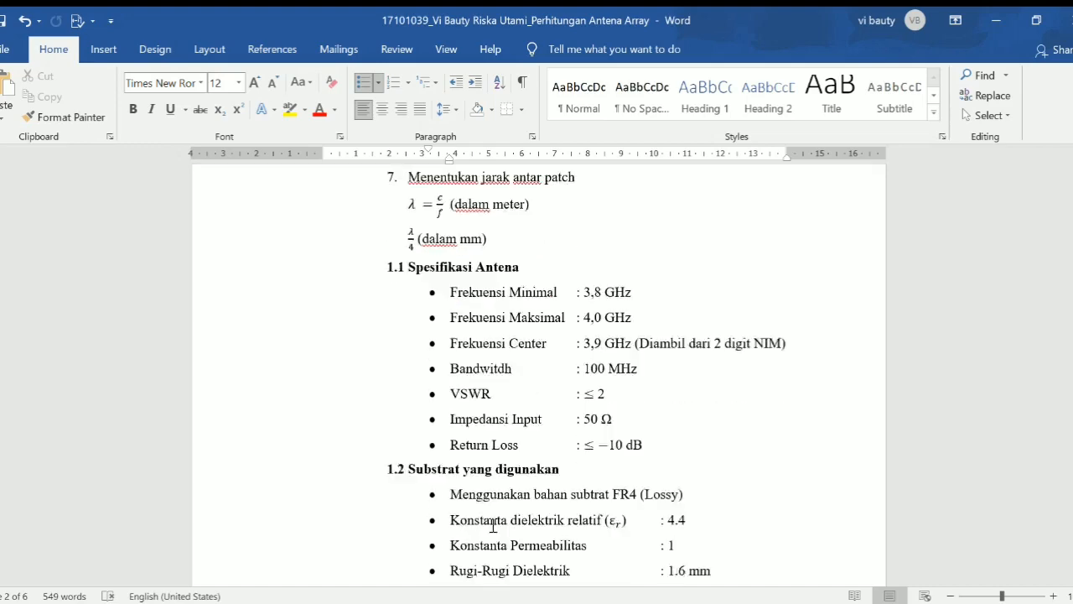
- Scroll past the W, ε_reff and feeder calculations to the page 5 patch-spacing calculation
scroll(493, 525, "down", 15)
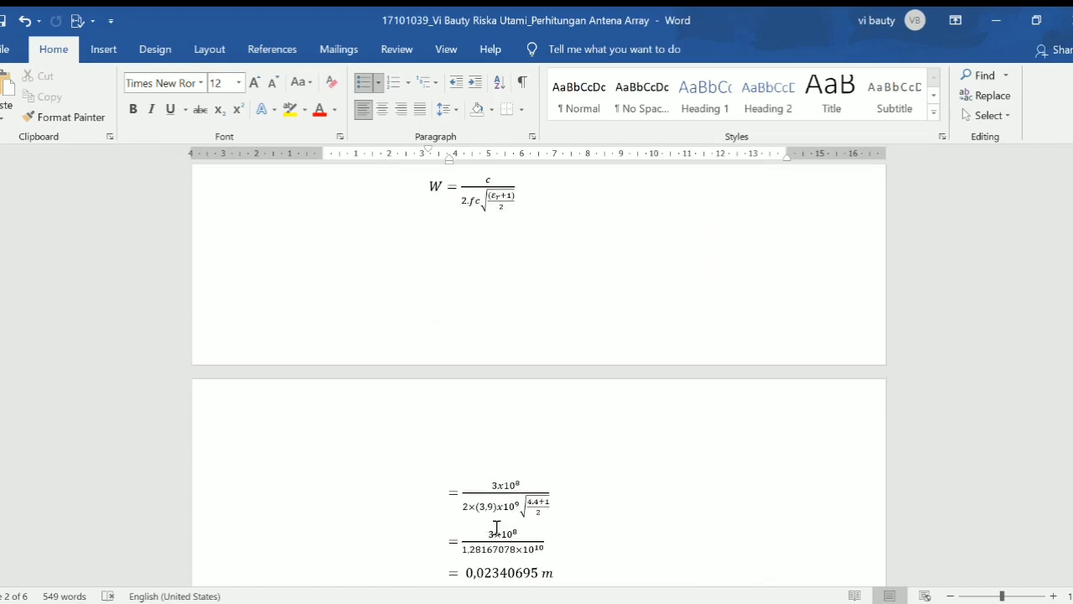
scroll(496, 526, "down", 9)
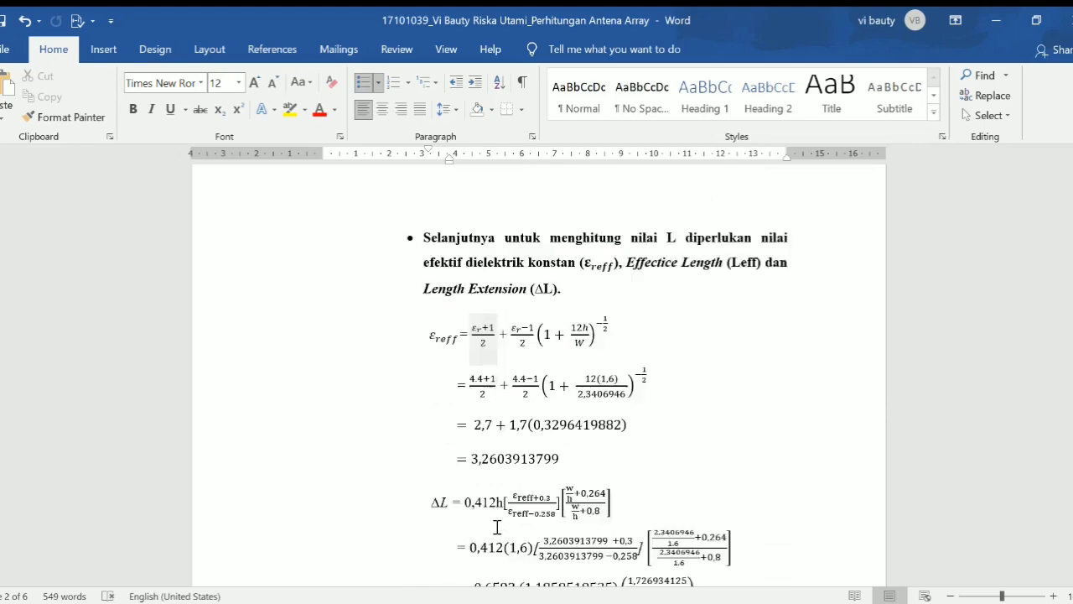
scroll(496, 527, "down", 15)
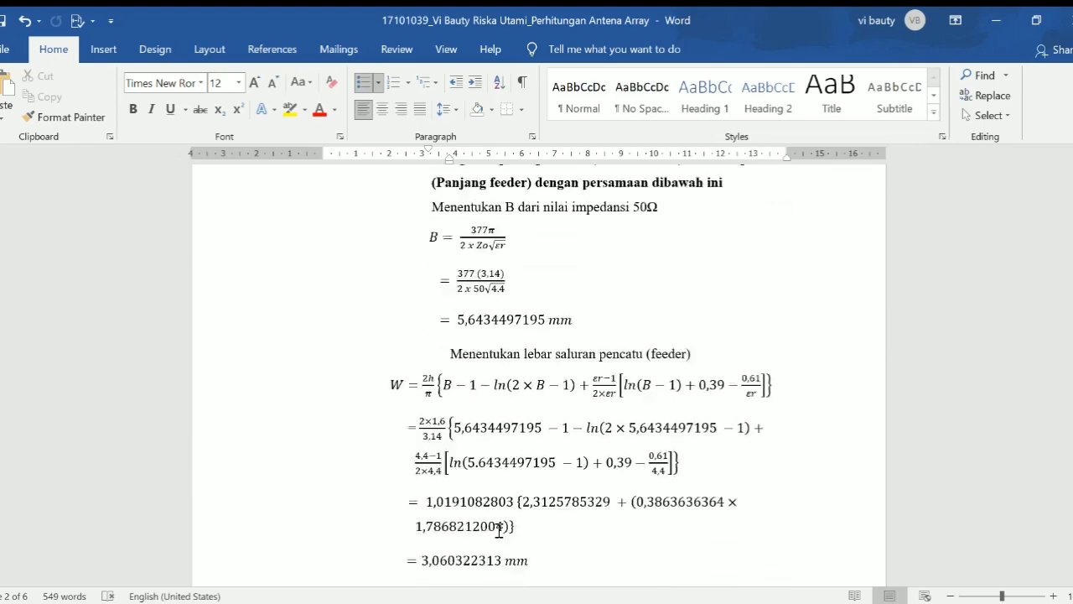
scroll(498, 531, "down", 15)
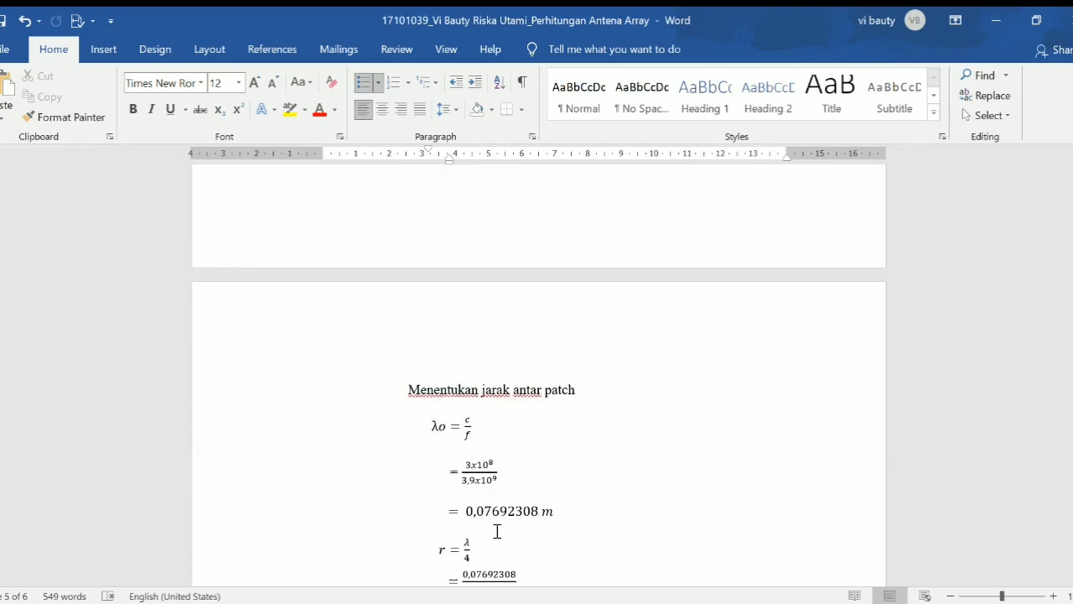
scroll(496, 530, "down", 10)
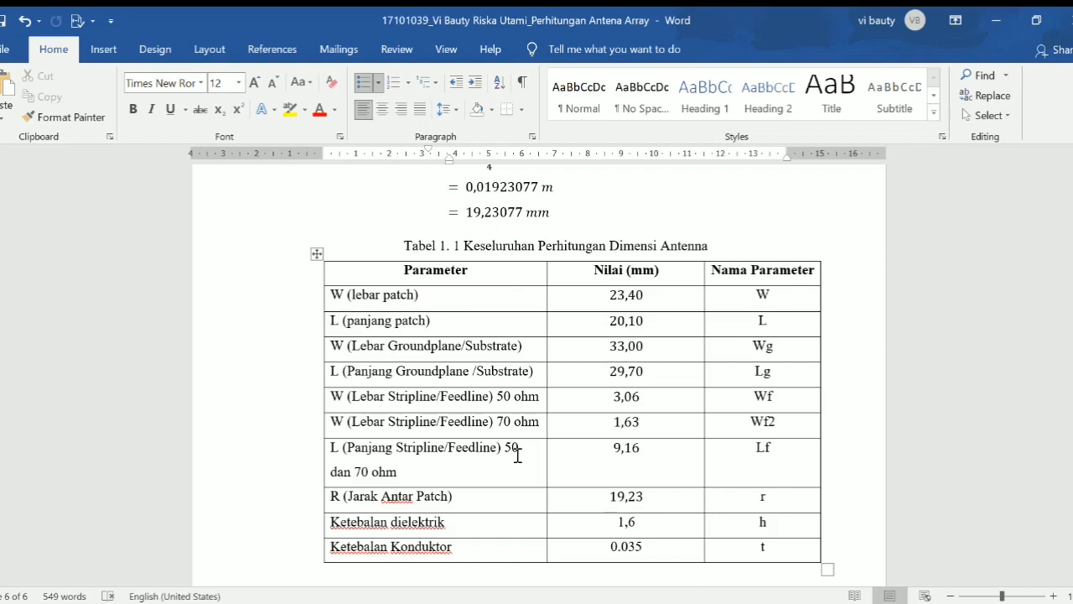
- Check the 9,16 feeder length against its Lf calculation, then switch to CST Studio Suite
double_click(616, 459)
scroll(640, 457, "up", 15)
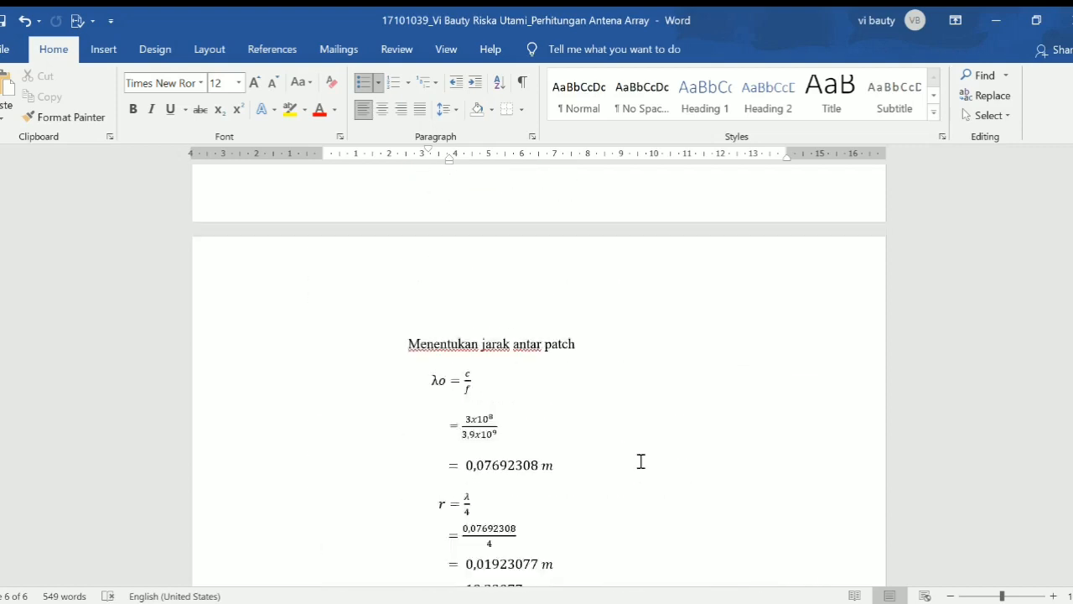
scroll(640, 461, "up", 3)
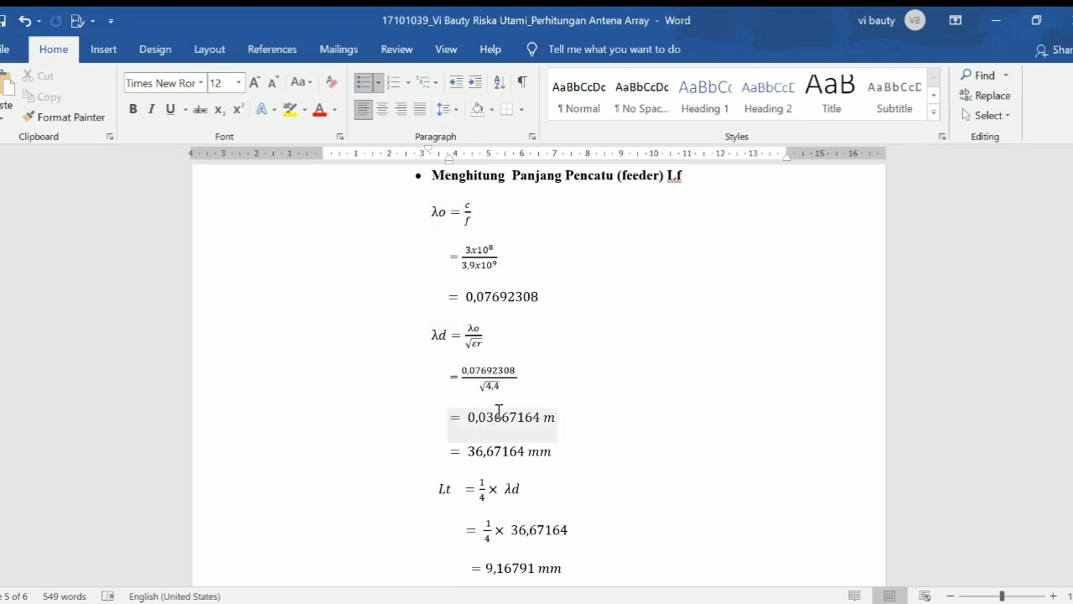
scroll(501, 416, "down", 15)
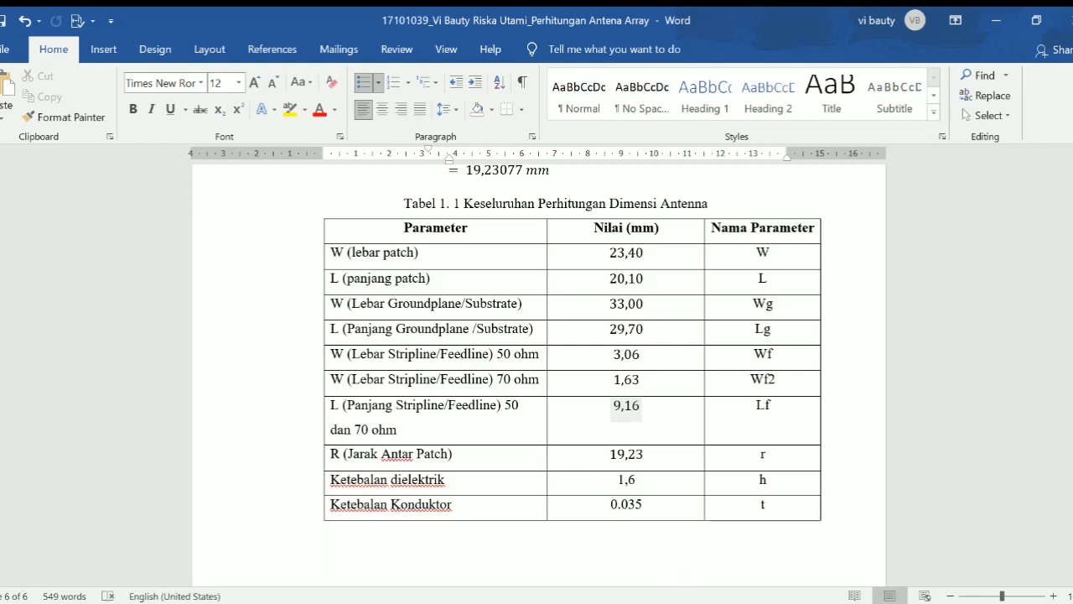
left_click(560, 603)
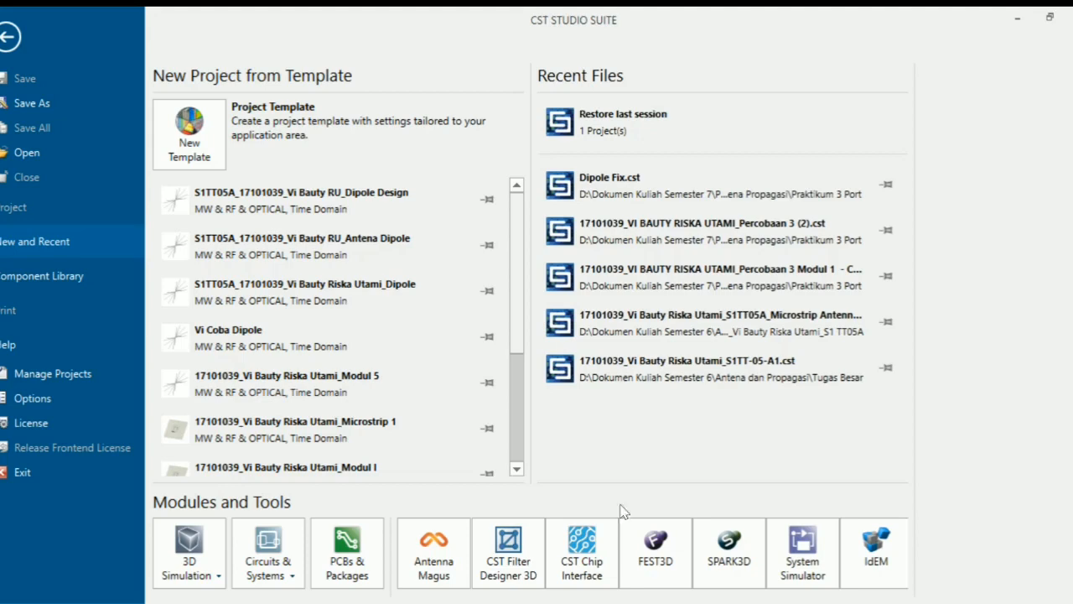
- Choose New Template under Project Template on the CST start page
mouse_move(451, 317)
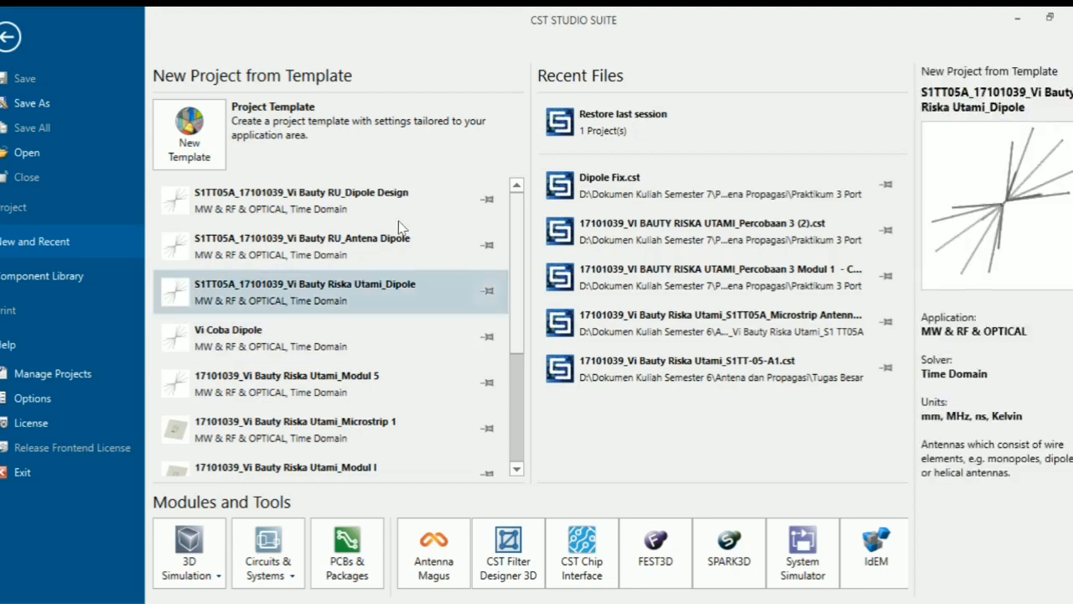
mouse_move(181, 151)
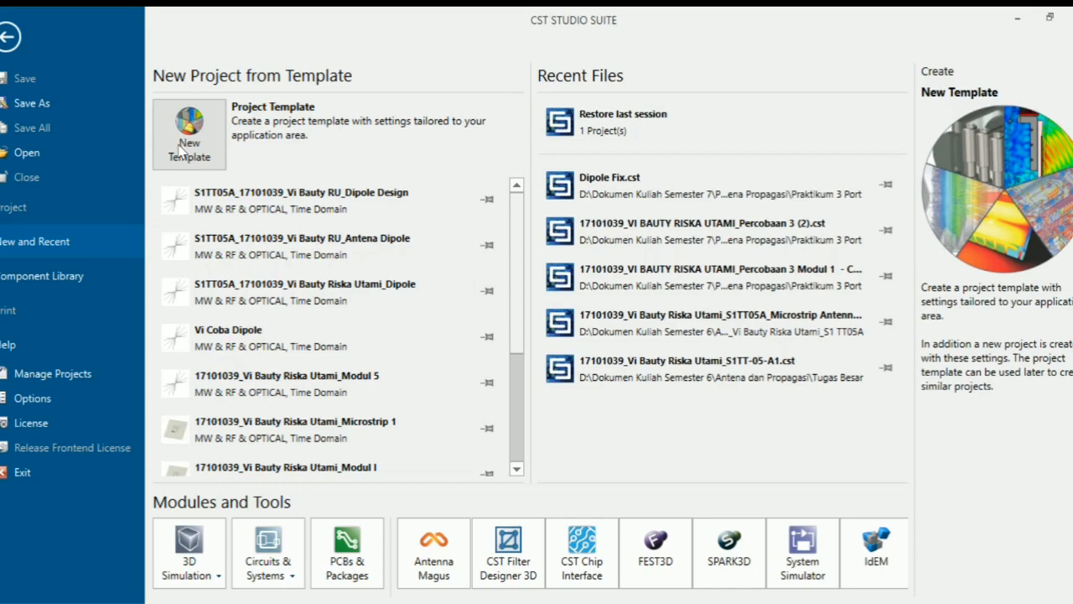
left_click(181, 151)
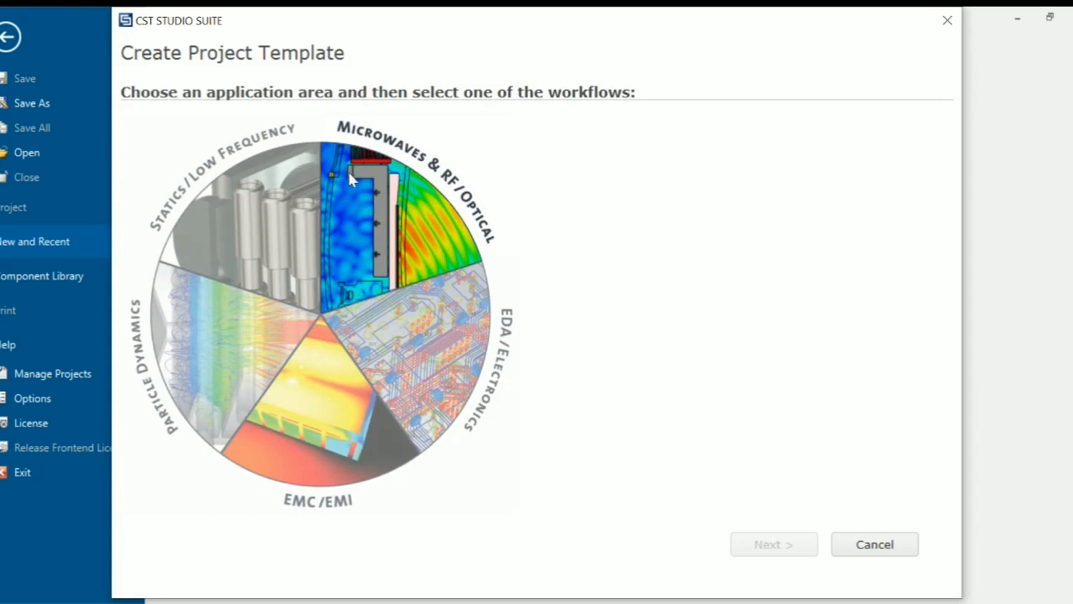
- Pick Microwaves & RF/Optical, Antennas, Planar (Patch, Slot, etc.) with the Time Domain solver
left_click(367, 220)
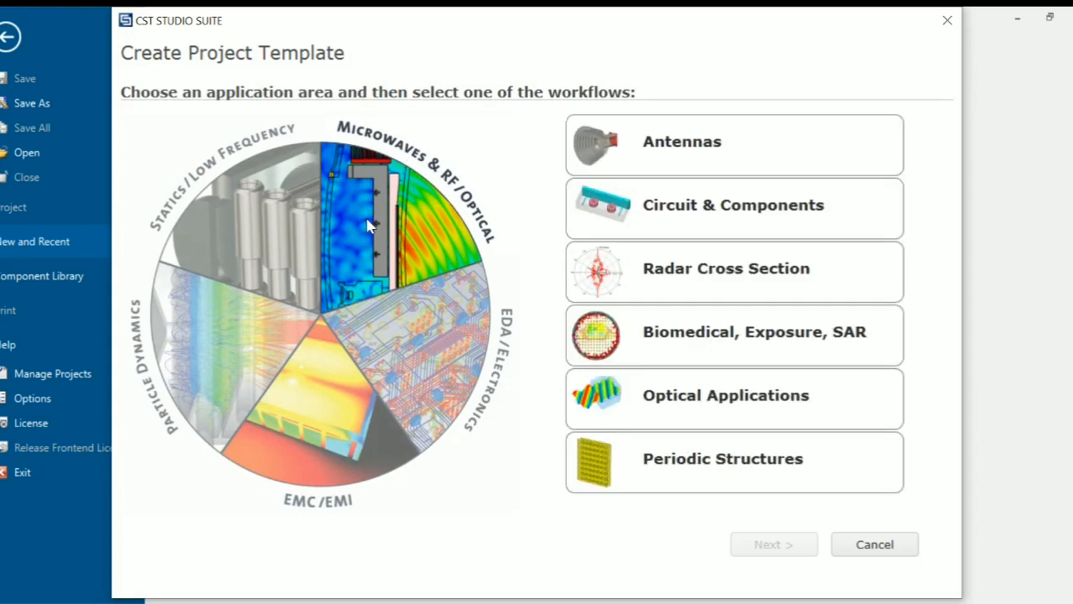
left_click(652, 149)
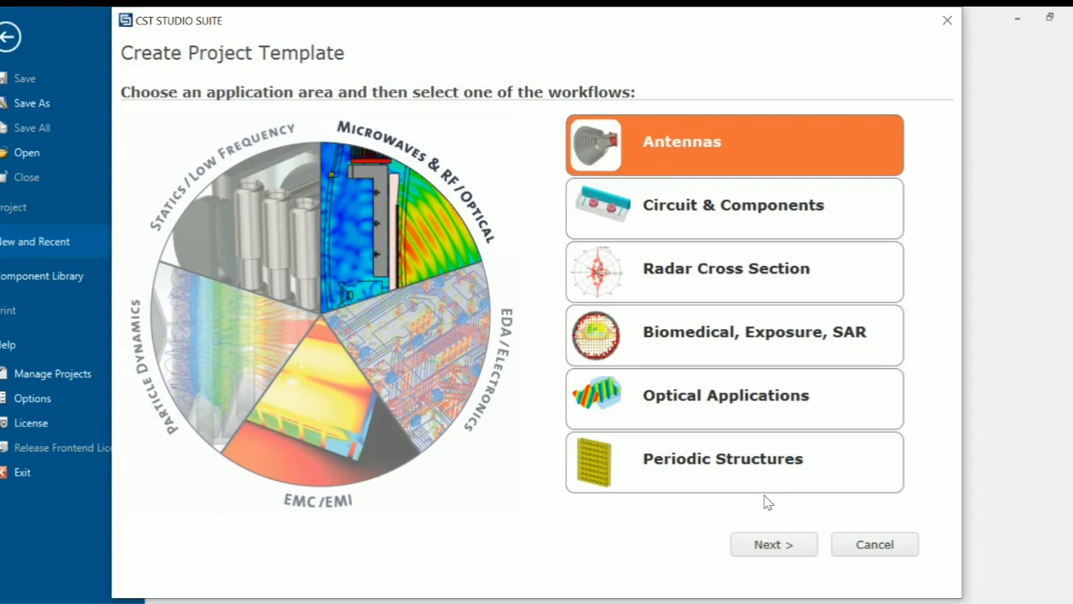
left_click(783, 547)
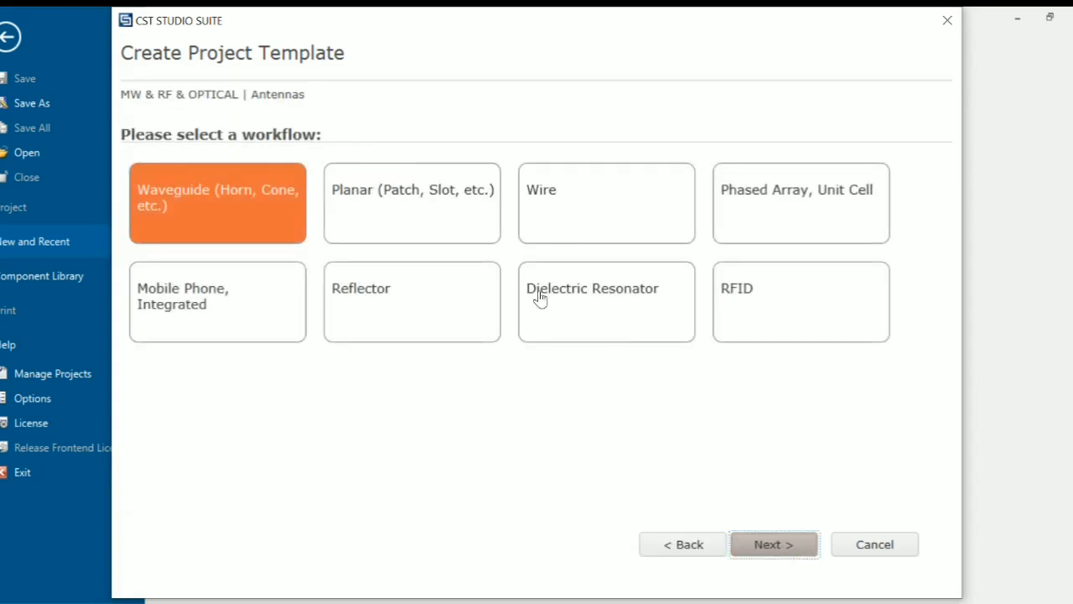
left_click(427, 206)
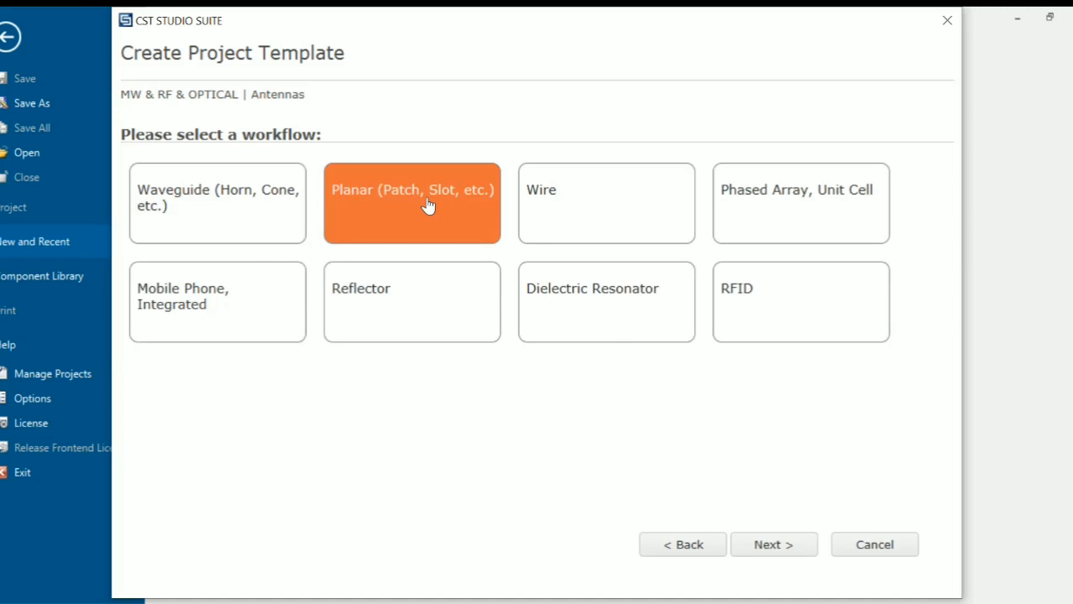
left_click(778, 546)
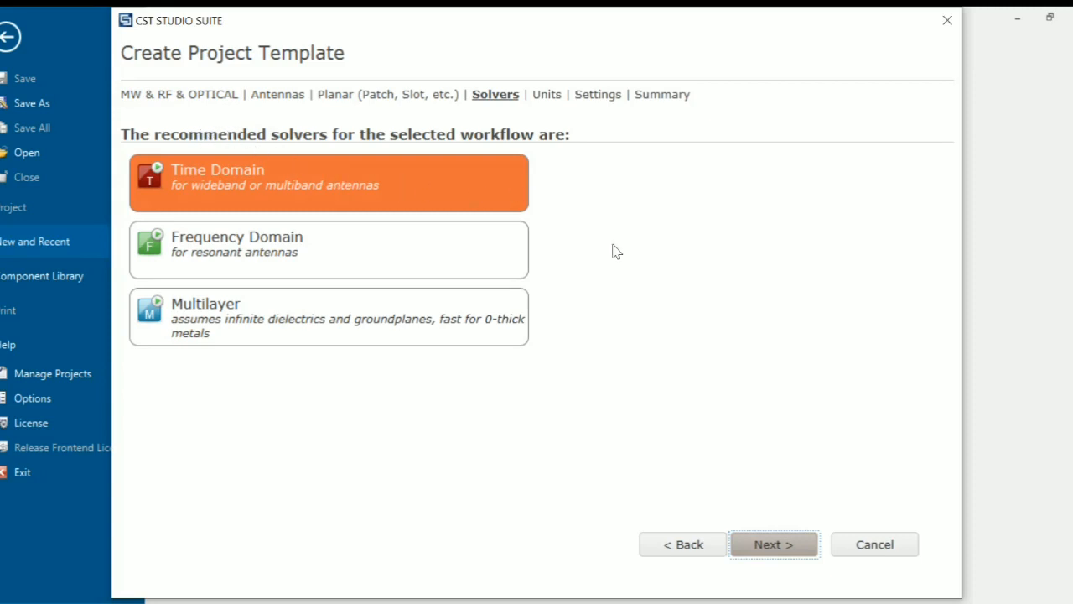
left_click(791, 545)
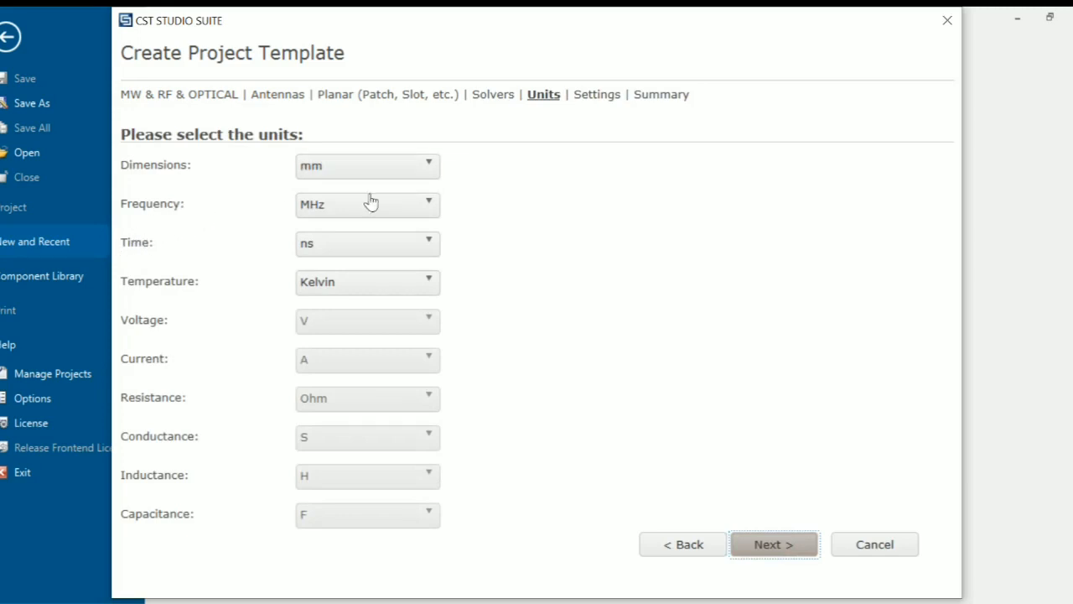
- Set the template's frequency unit to GHz
left_click(431, 211)
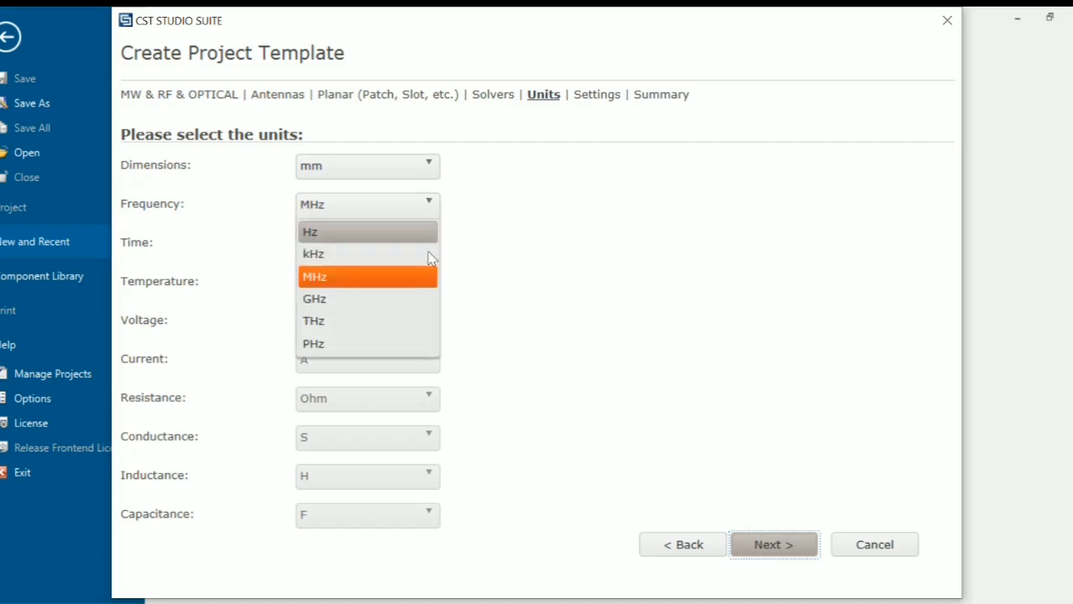
left_click(423, 300)
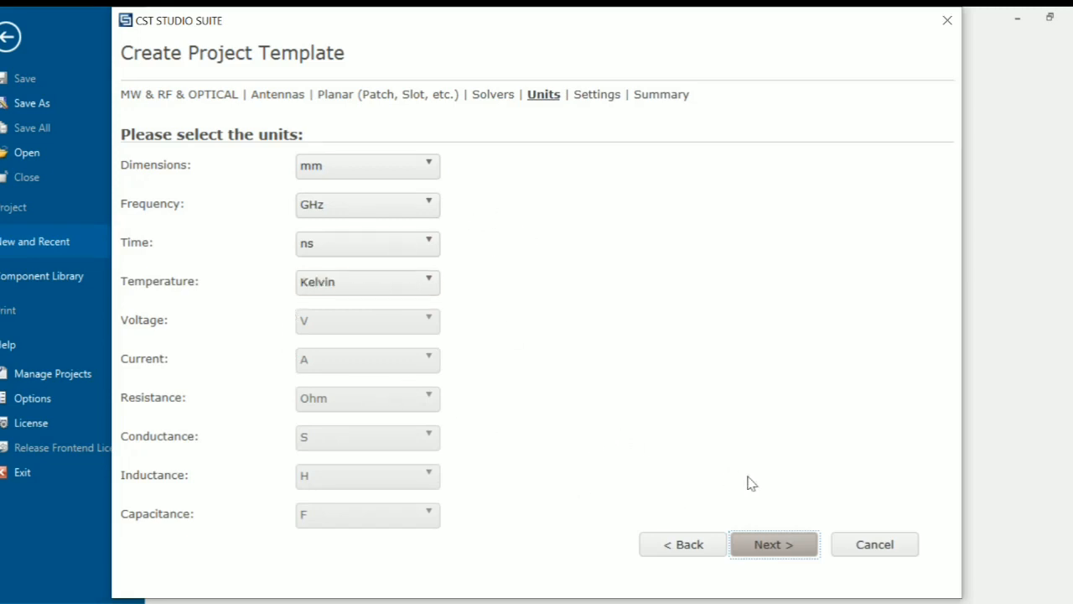
left_click(801, 542)
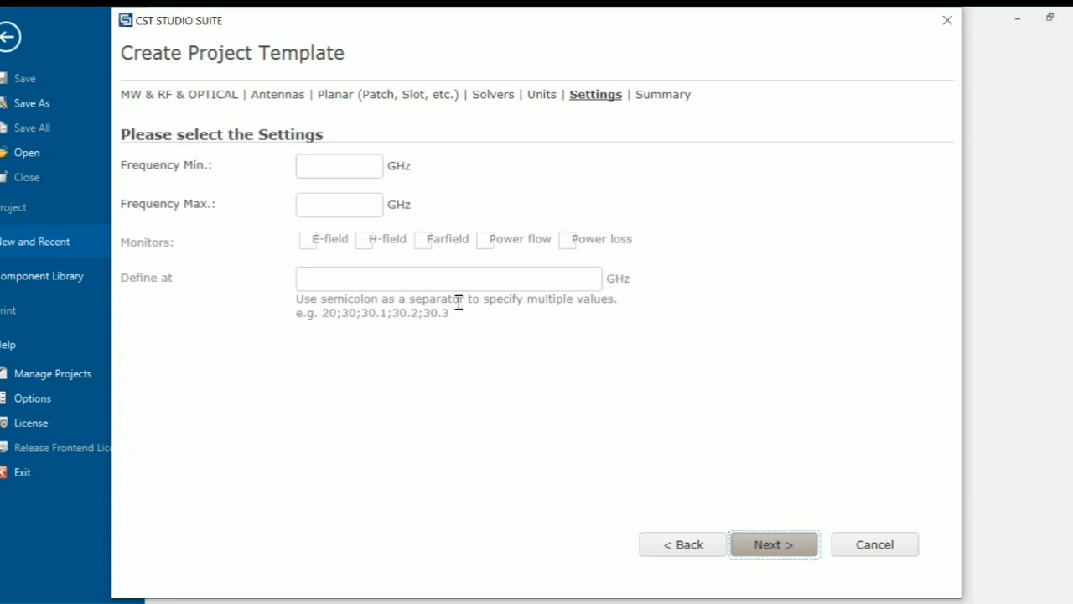
- Enter a frequency range of 3.8 to 4.0 GHz
left_click(354, 162)
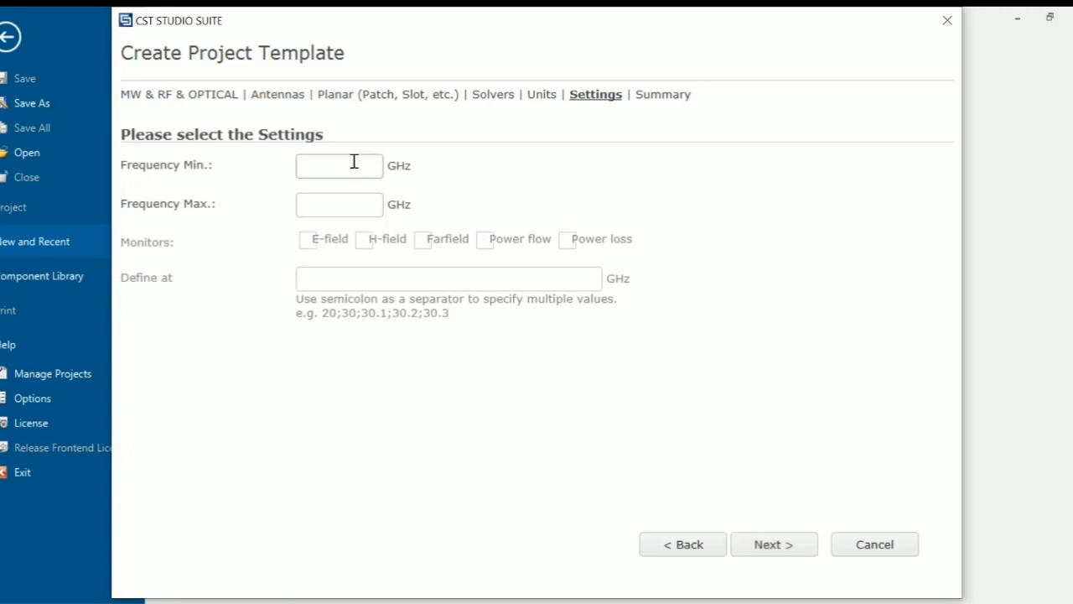
type("3.9")
key("BackSpace")
type("8")
left_click(315, 201)
key("BackSpace")
type("4.0")
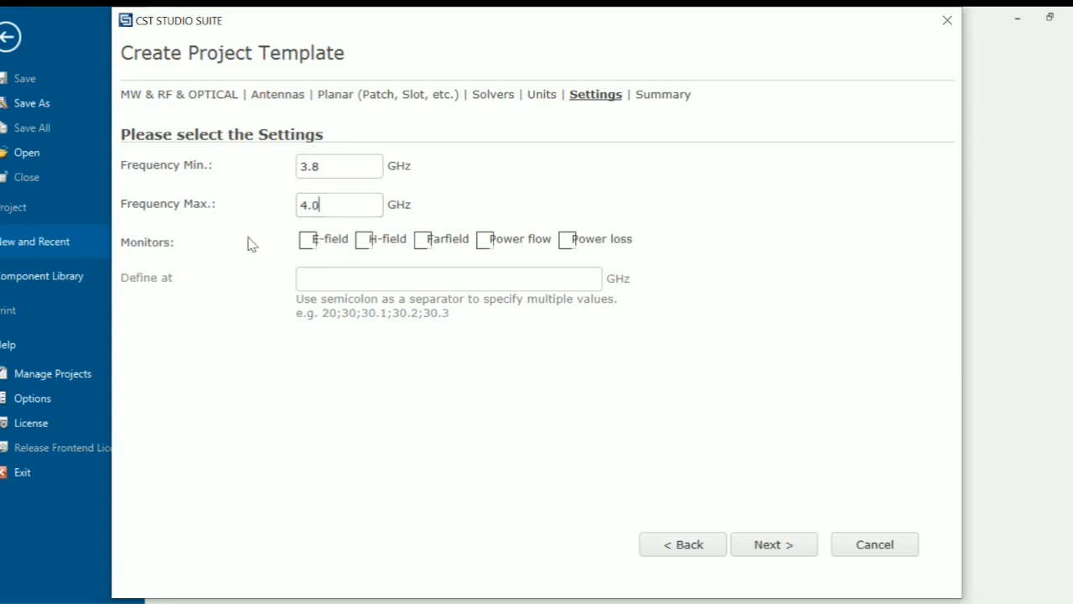
- Add E-field and H-field monitors and move on to the template summary
left_click(317, 247)
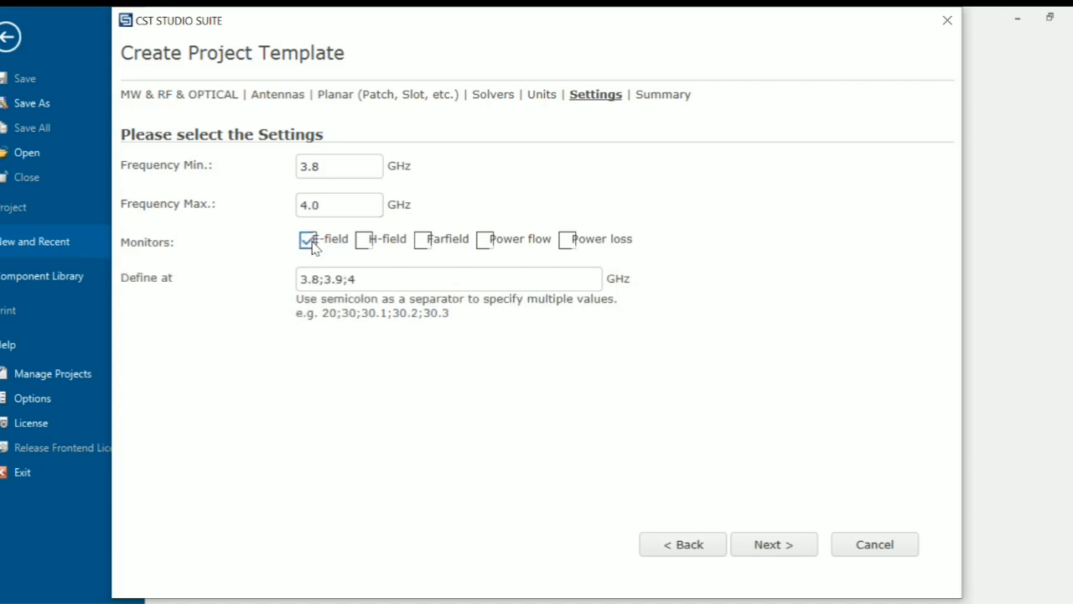
left_click(373, 243)
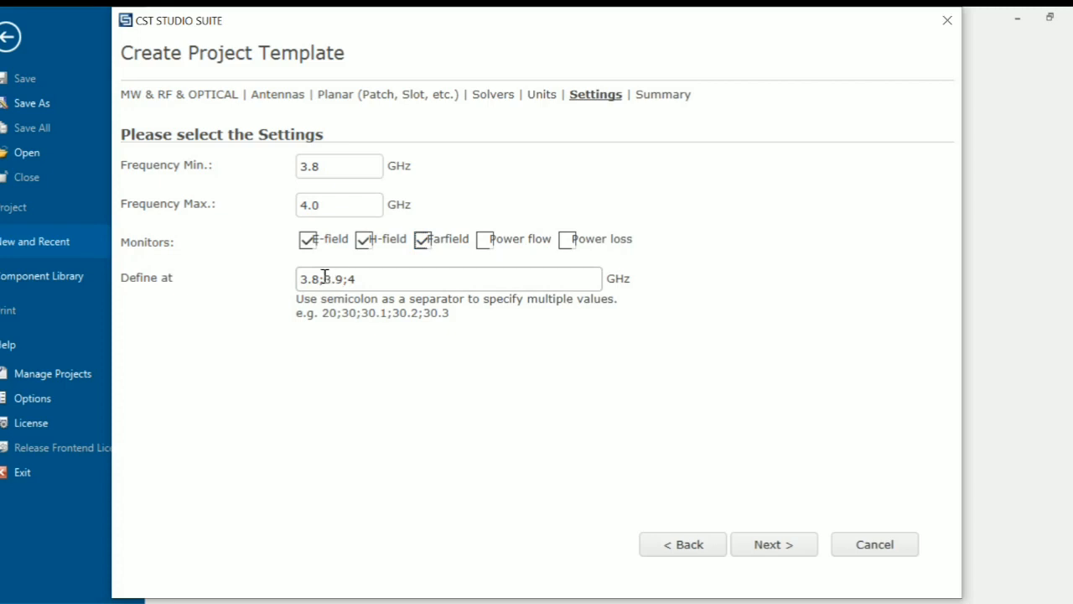
left_click(784, 555)
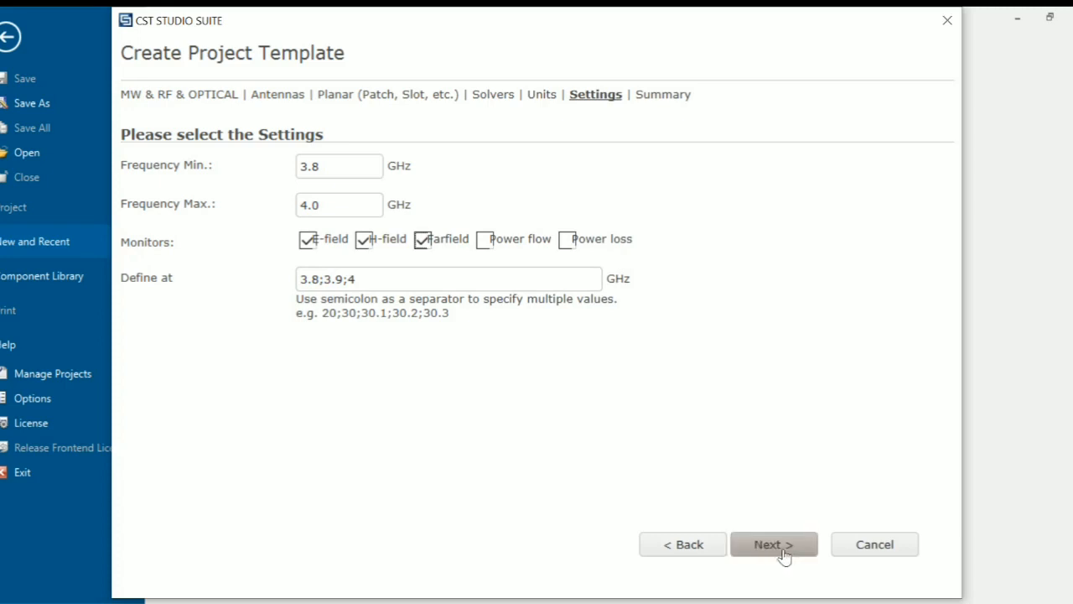
- Rename the template with the student ID and name ending in _Array, then create the project
left_click_drag(397, 168, 295, 170)
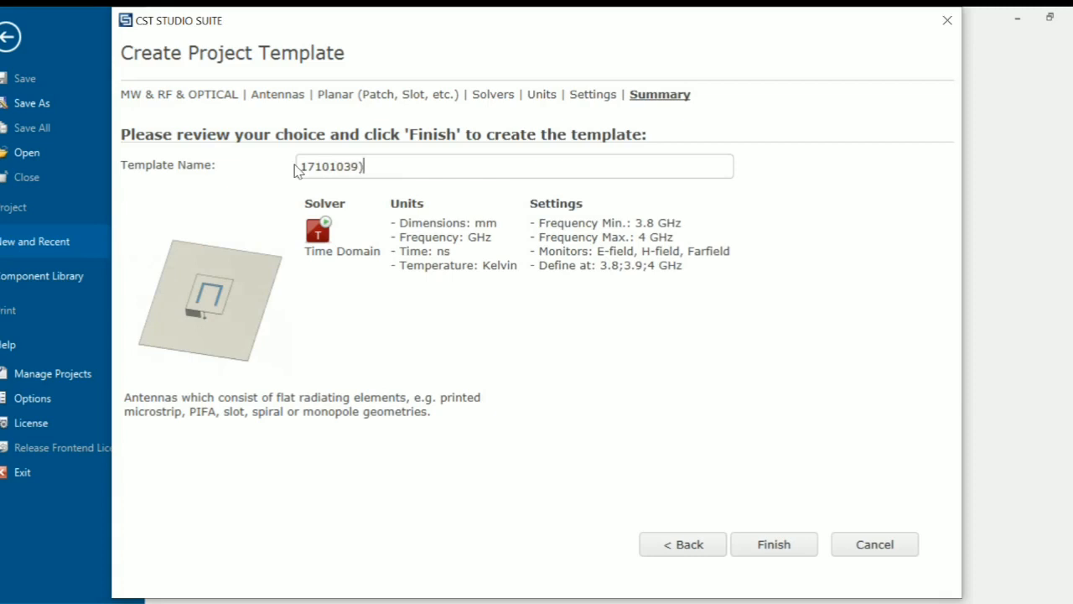
type("_ViBa")
key("BackSpace")
key("BackSpace")
type("Bauty_Ant")
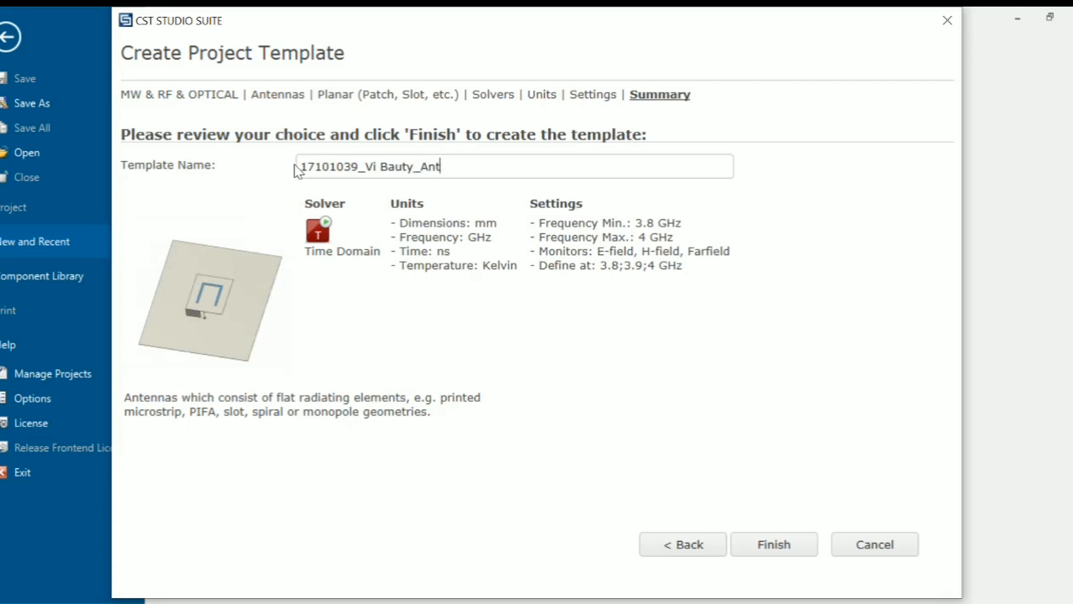
key("BackSpace")
key("BackSpace")
type("rray")
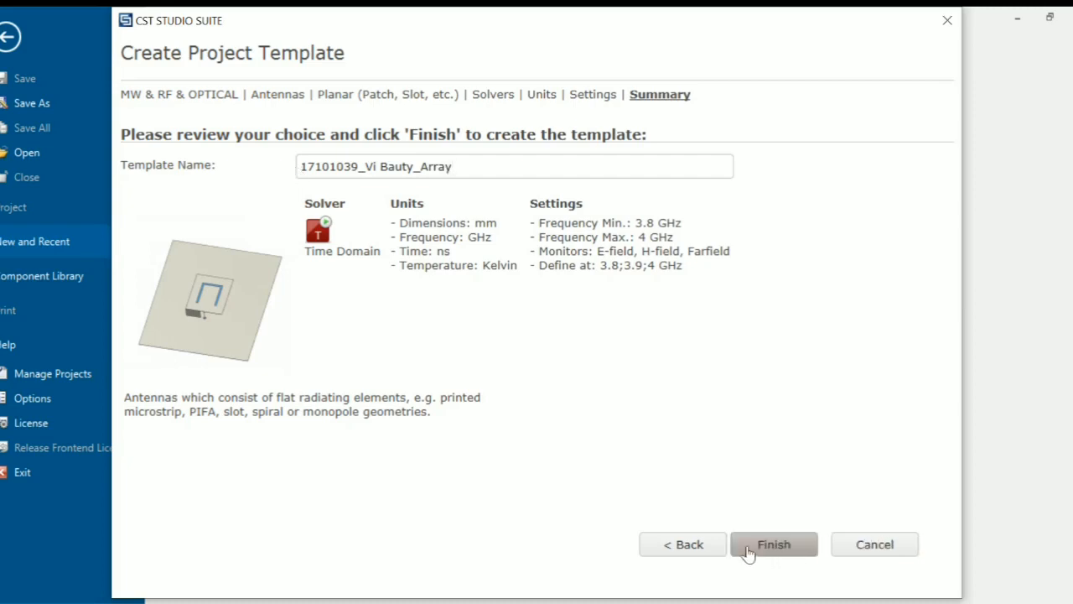
left_click(786, 545)
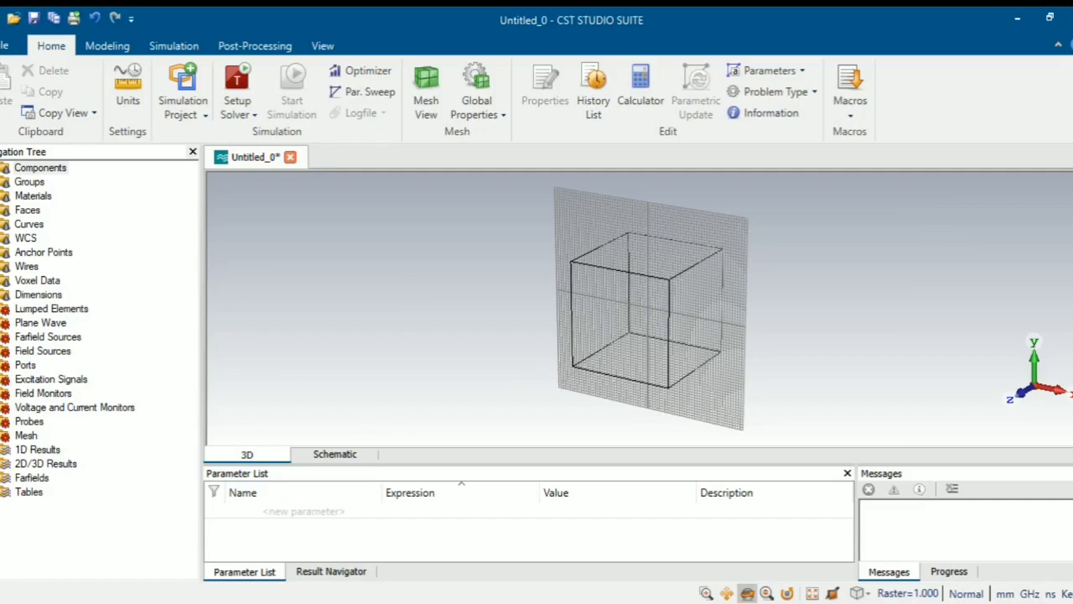
- Copy the patch width value 23,40 from the Word dimension table
left_click(627, 602)
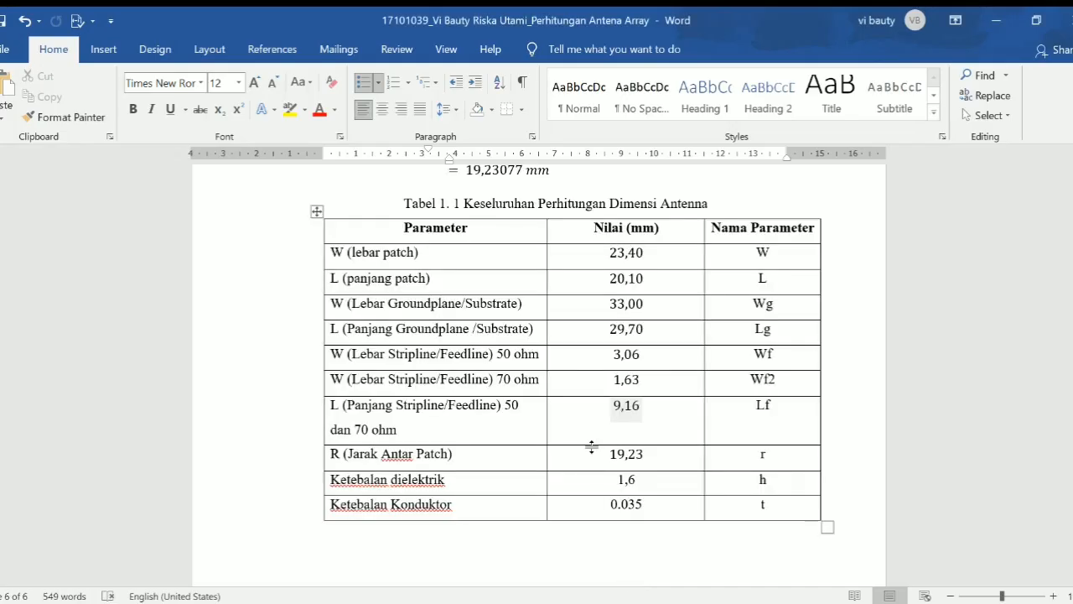
mouse_move(560, 602)
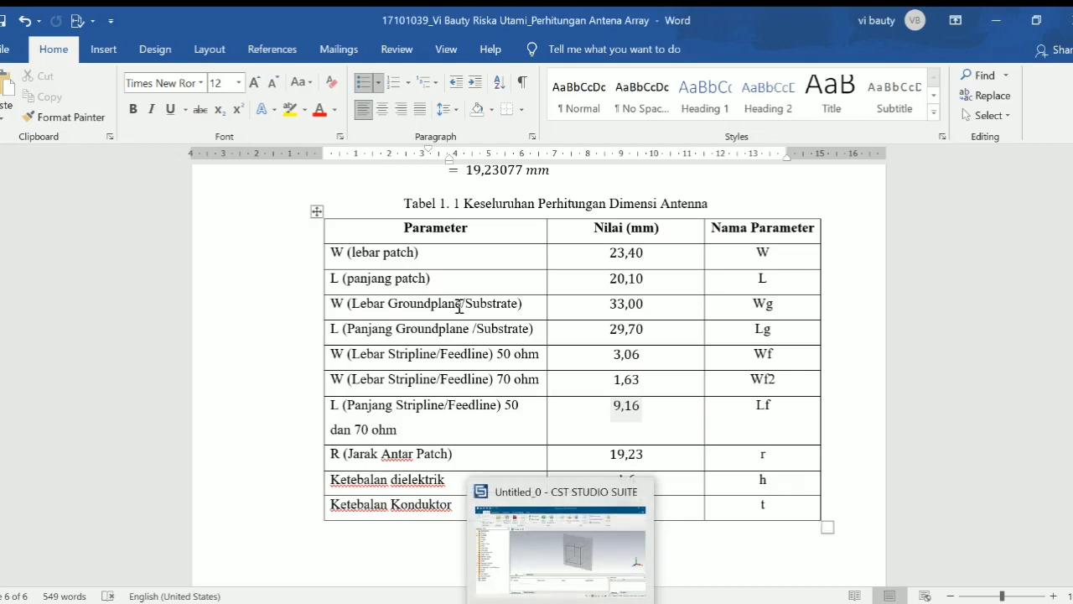
left_click(639, 253)
double_click(639, 253)
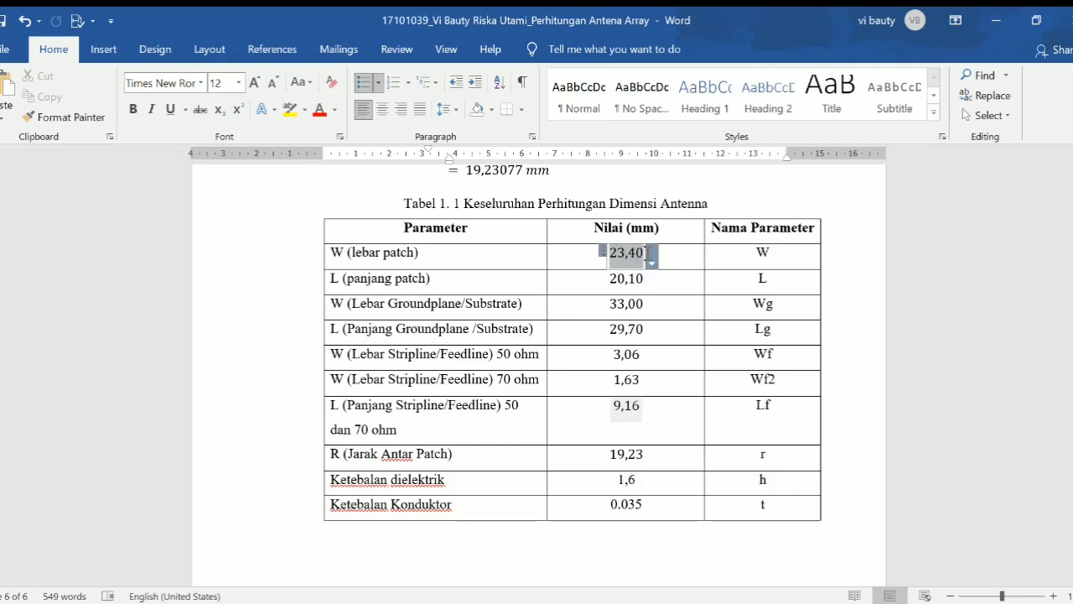
right_click(639, 253)
left_click(678, 290)
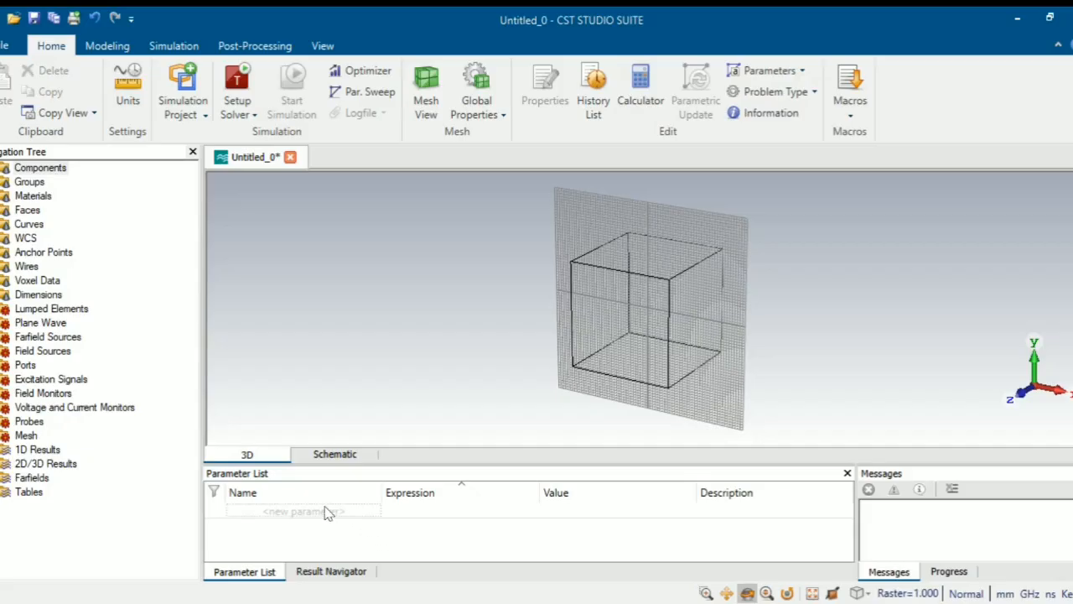
- Add parameter W = 23,40 with description 'Lebar patch'
left_click(312, 510)
type("W")
left_click(411, 516)
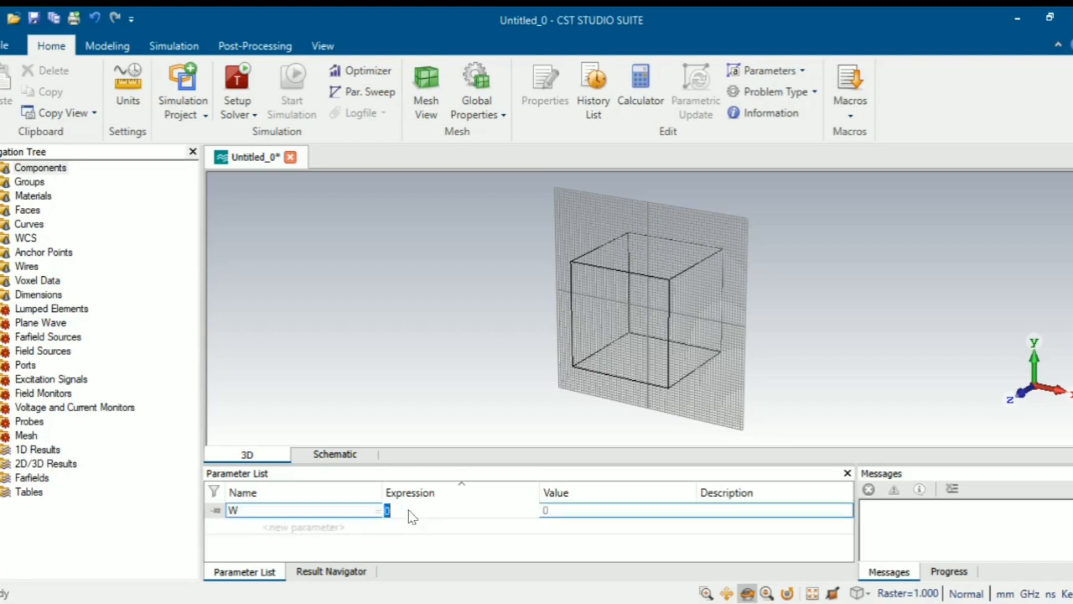
left_click(411, 516)
type("23,40")
left_click(715, 513)
left_click(717, 510)
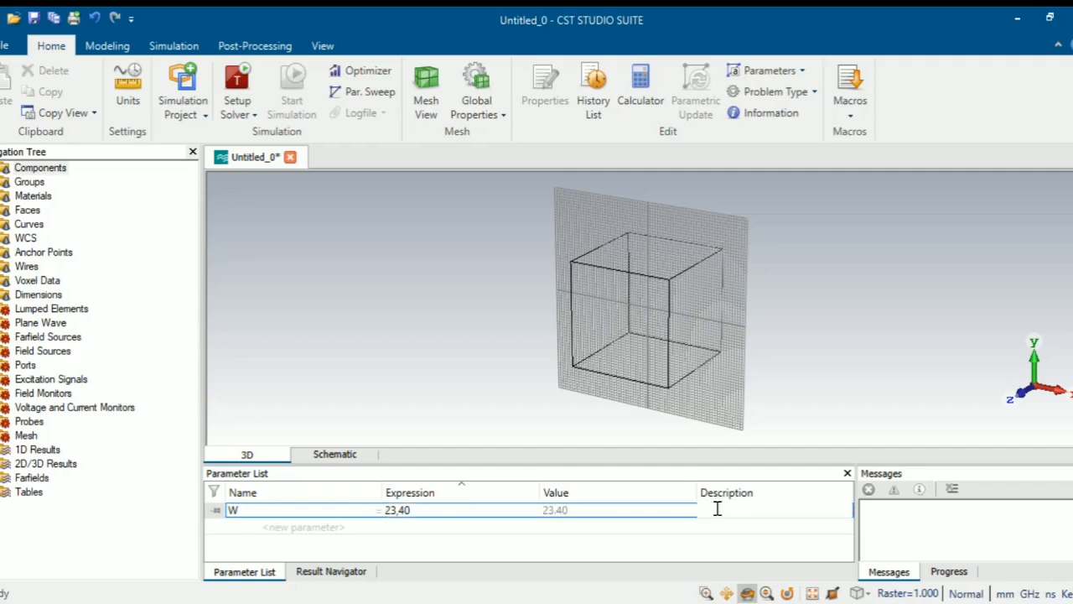
type("Lebar patch")
- Copy the patch length value 20,10 from the Word table
key("alt+Tab")
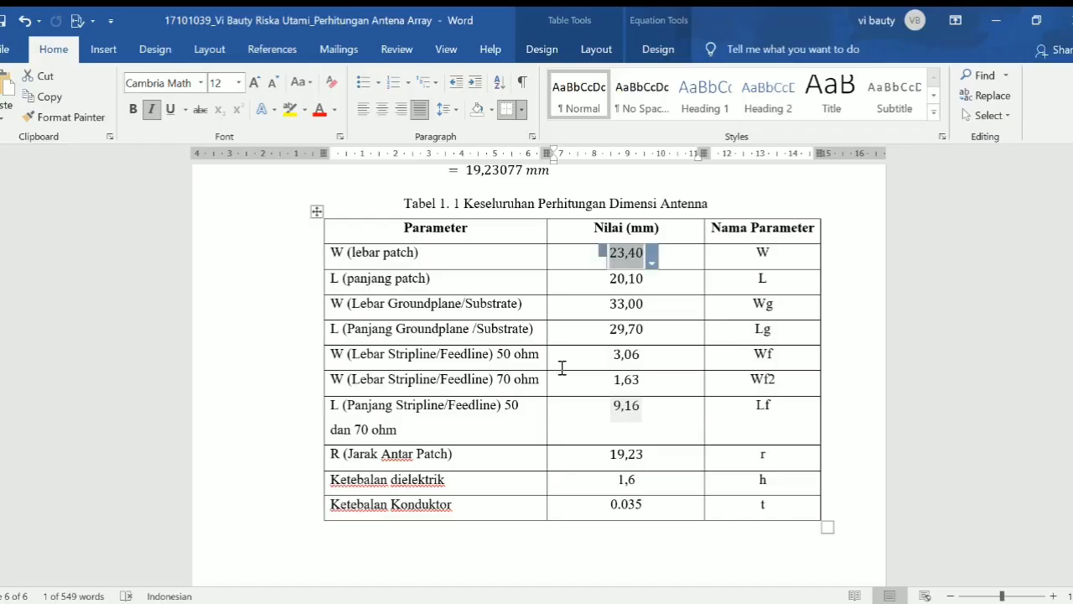
left_click_drag(605, 280, 642, 280)
right_click(654, 287)
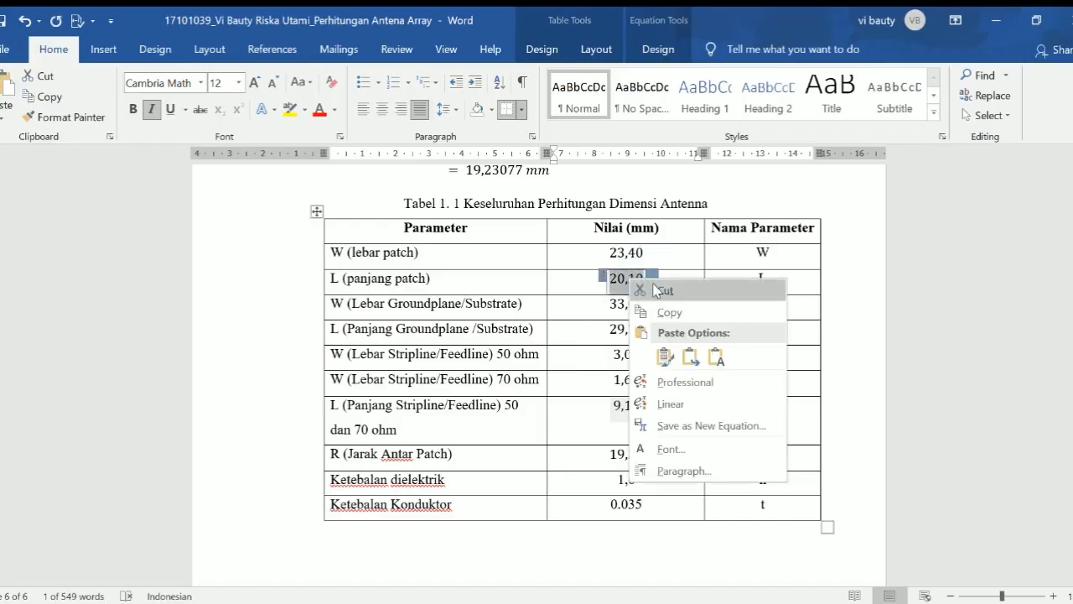
left_click(670, 312)
key("alt+Tab")
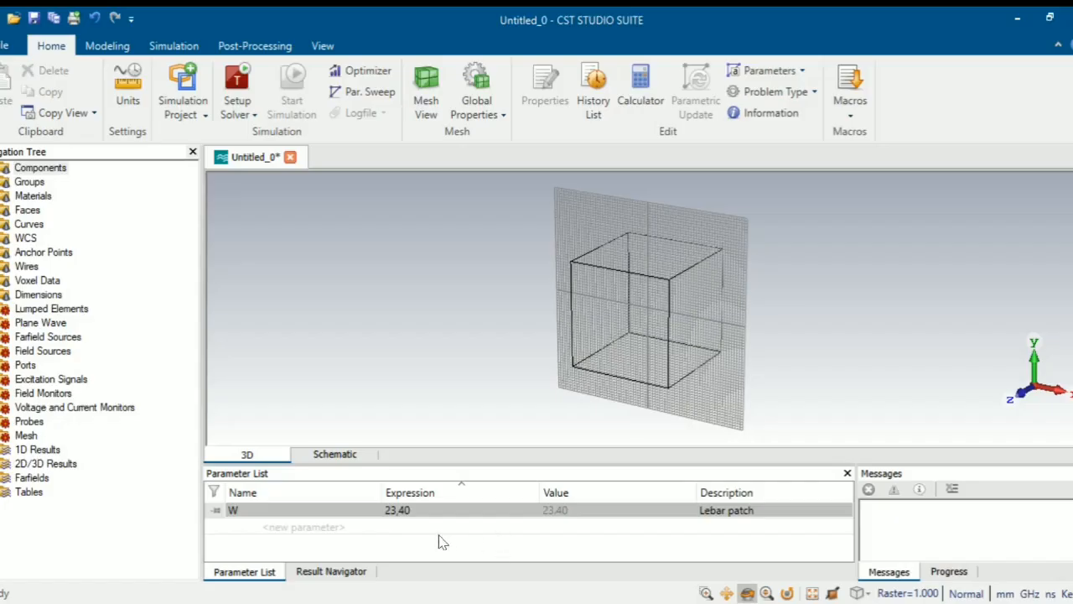
- Add parameter L = 20,10 with description 'Panjang patch'
left_click(281, 527)
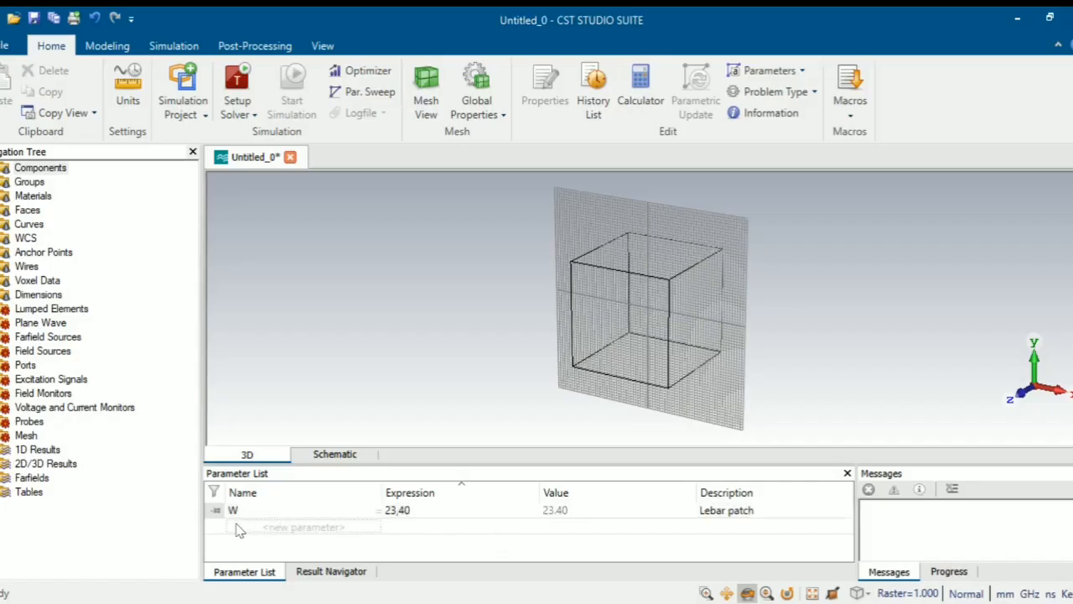
left_click(237, 526)
type("L")
key("Tab")
type("20,10")
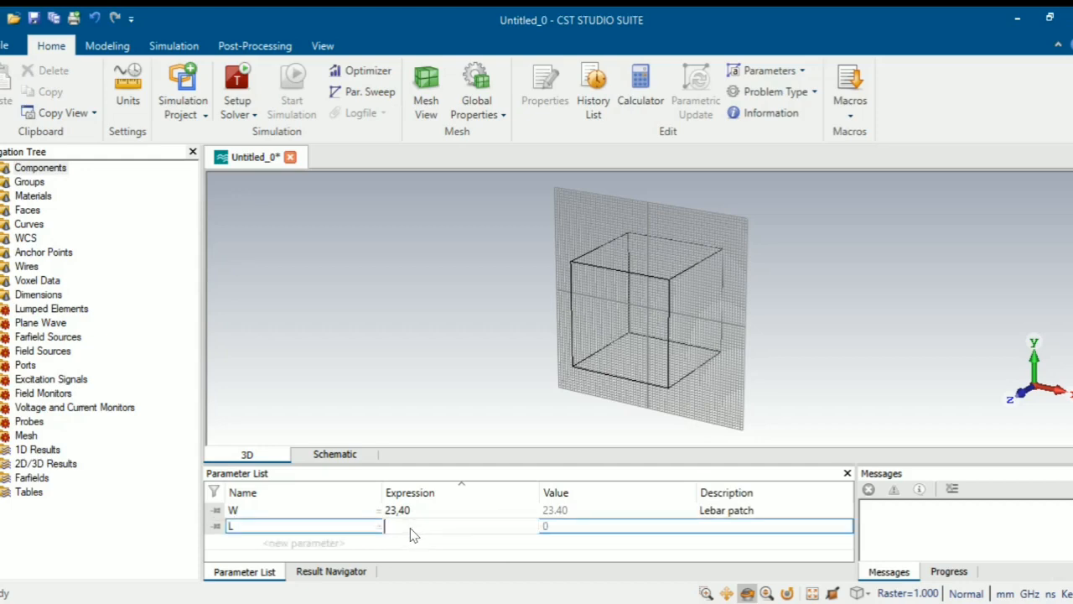
left_click(711, 526)
type("Panjang ")
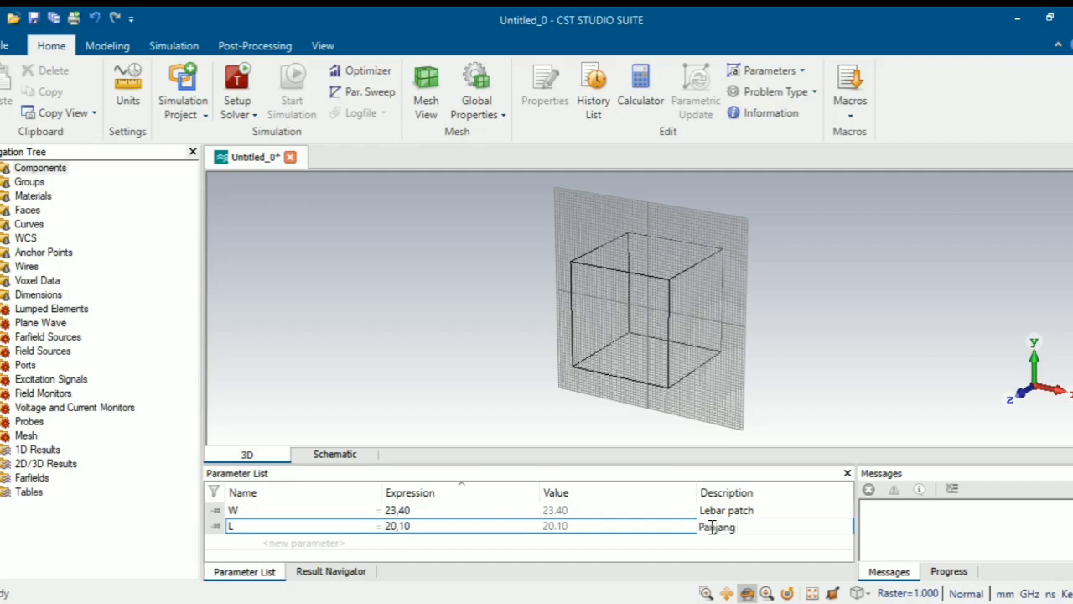
type("patch")
key("Return")
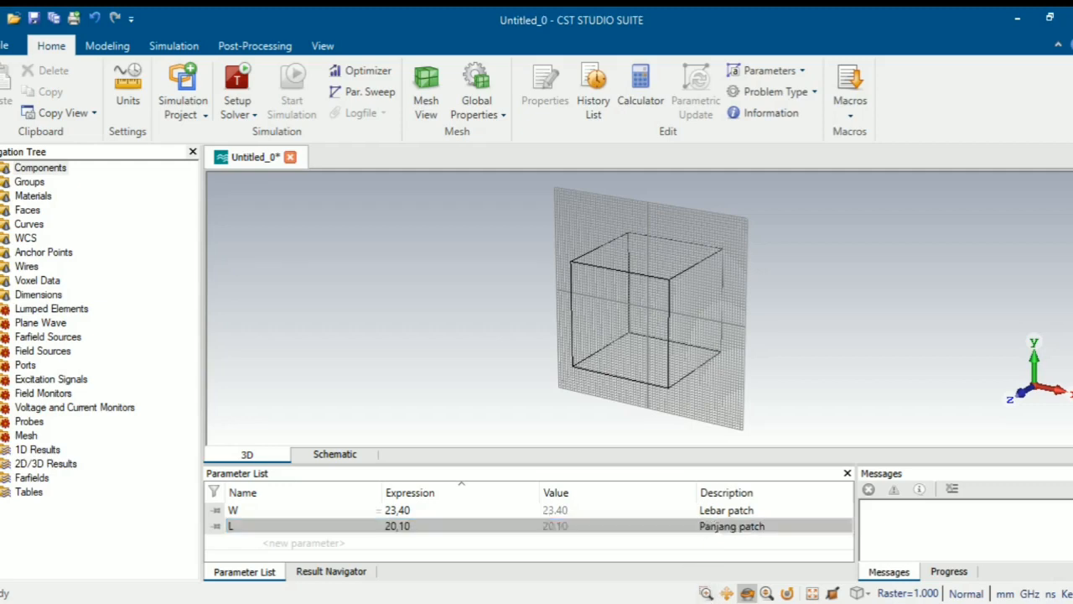
left_click(939, 602)
left_click(1000, 117)
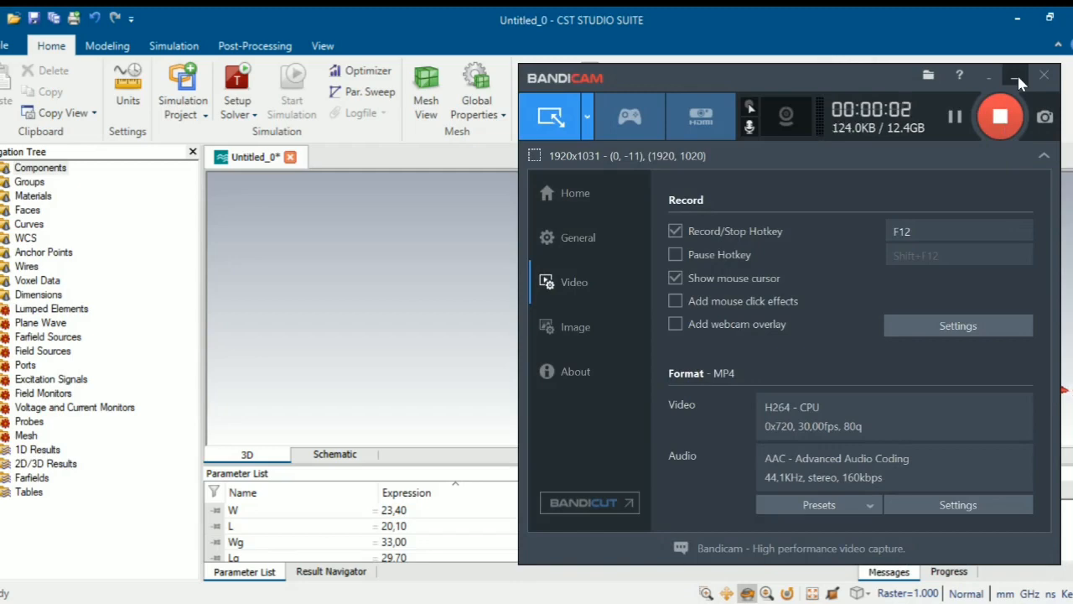
- Orbit the model and review the parameter list, including Wf = 3,06 and Wf2 = 1,63
left_click(1016, 75)
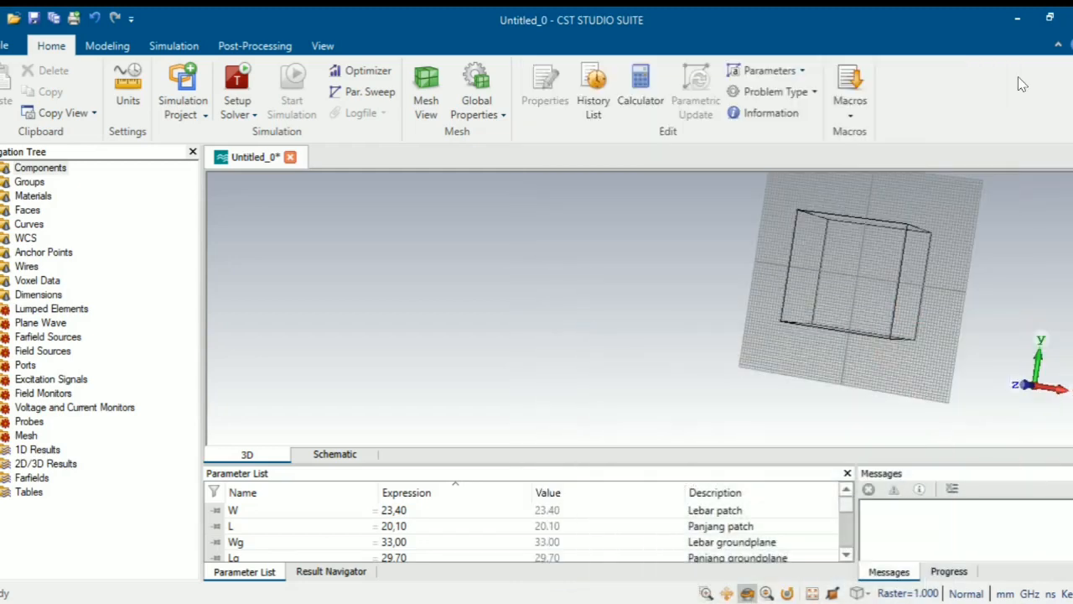
left_click_drag(971, 265, 919, 288)
scroll(371, 536, "down", 5)
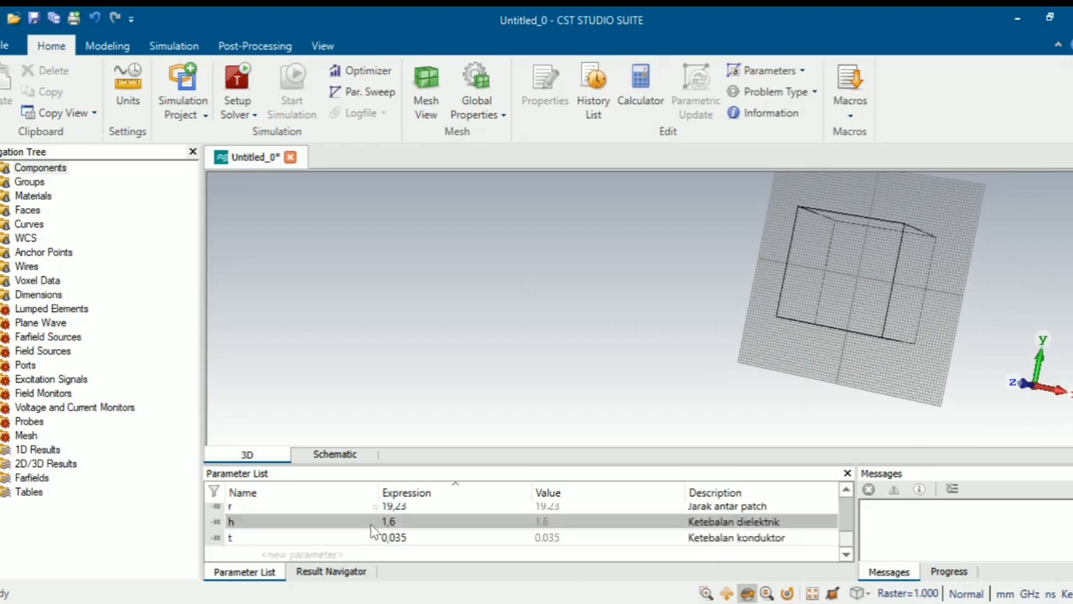
scroll(373, 533, "up", 3)
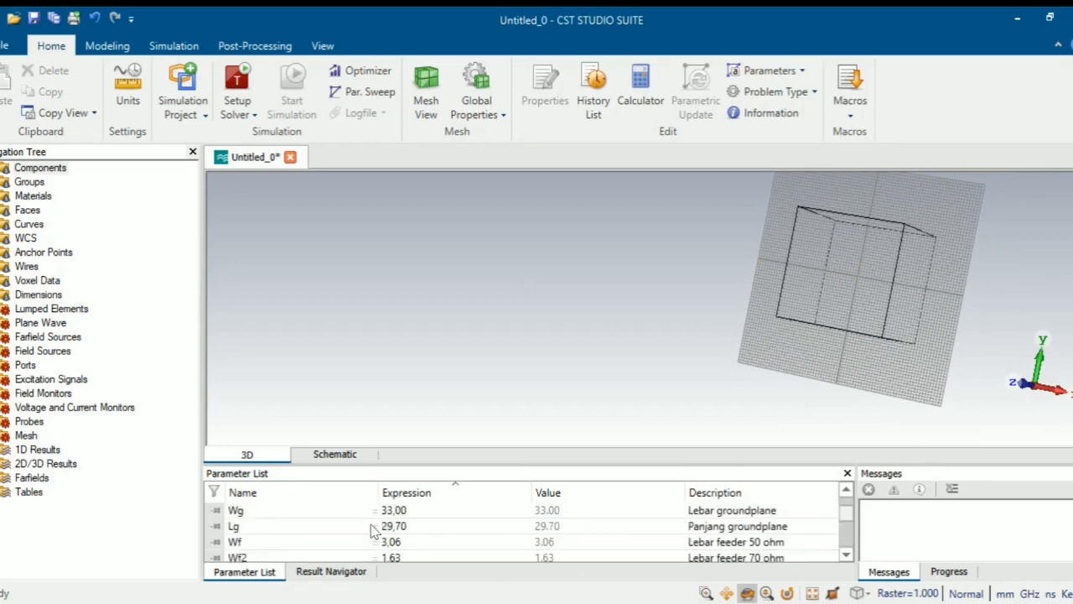
left_click_drag(603, 361, 680, 373)
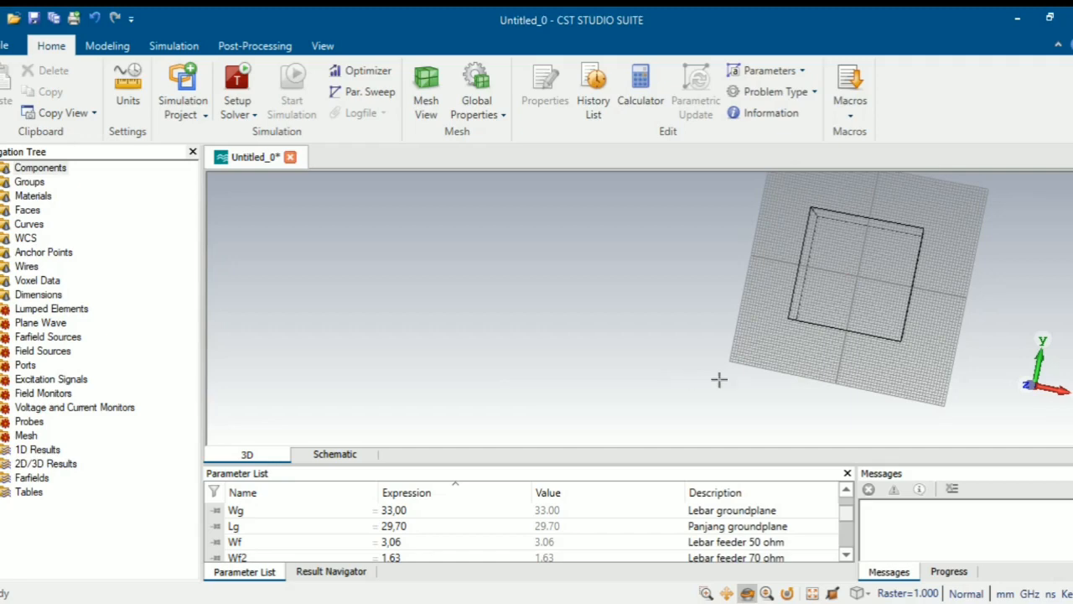
left_click_drag(599, 328, 645, 354)
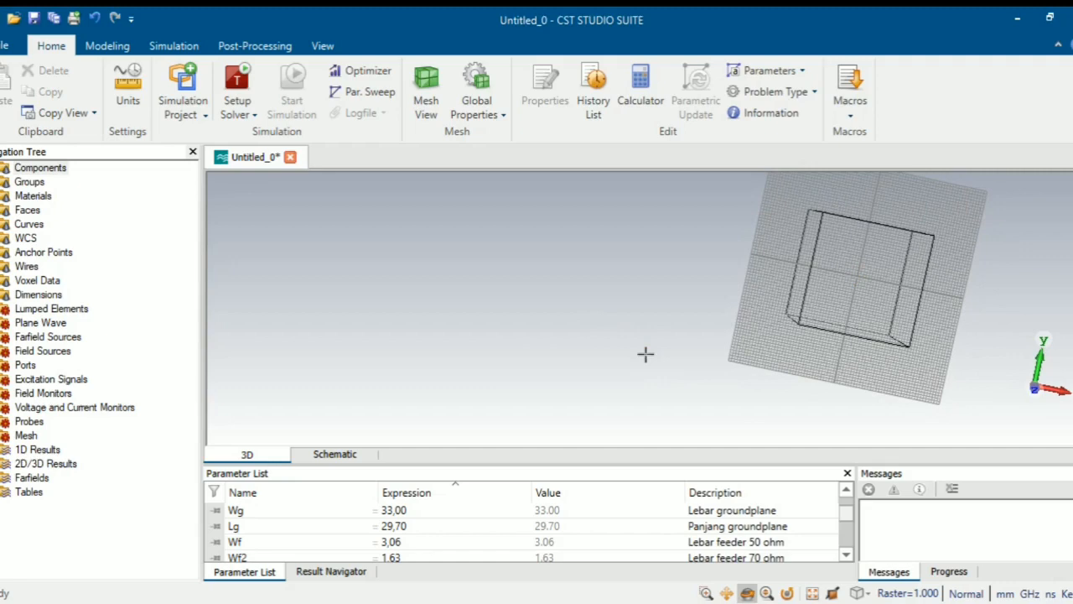
left_click(108, 45)
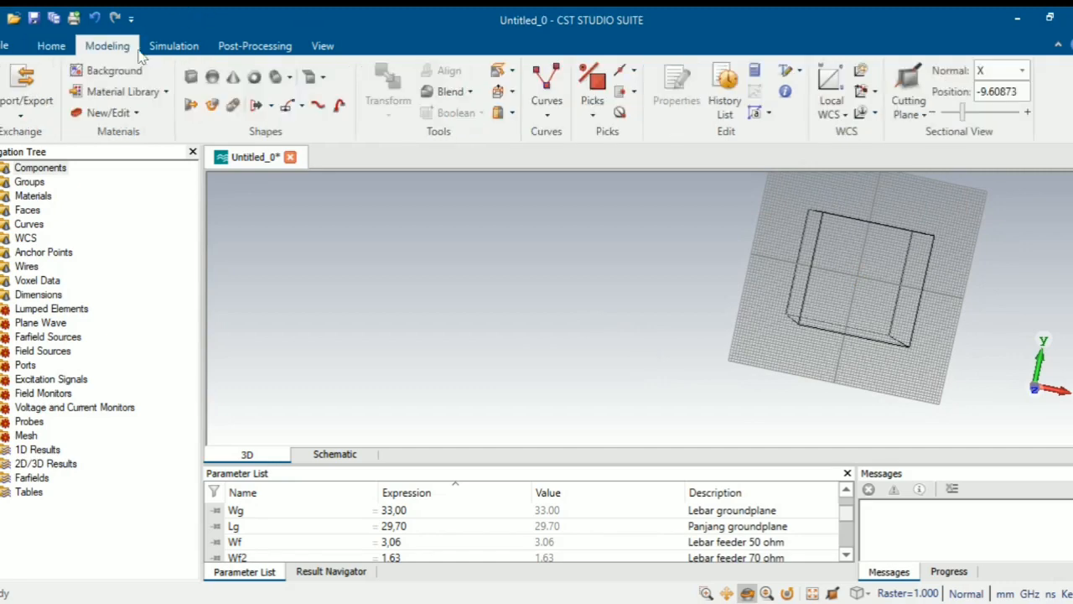
- Start a brick named 'T Junction 50 ohm Vertical'
left_click(192, 77)
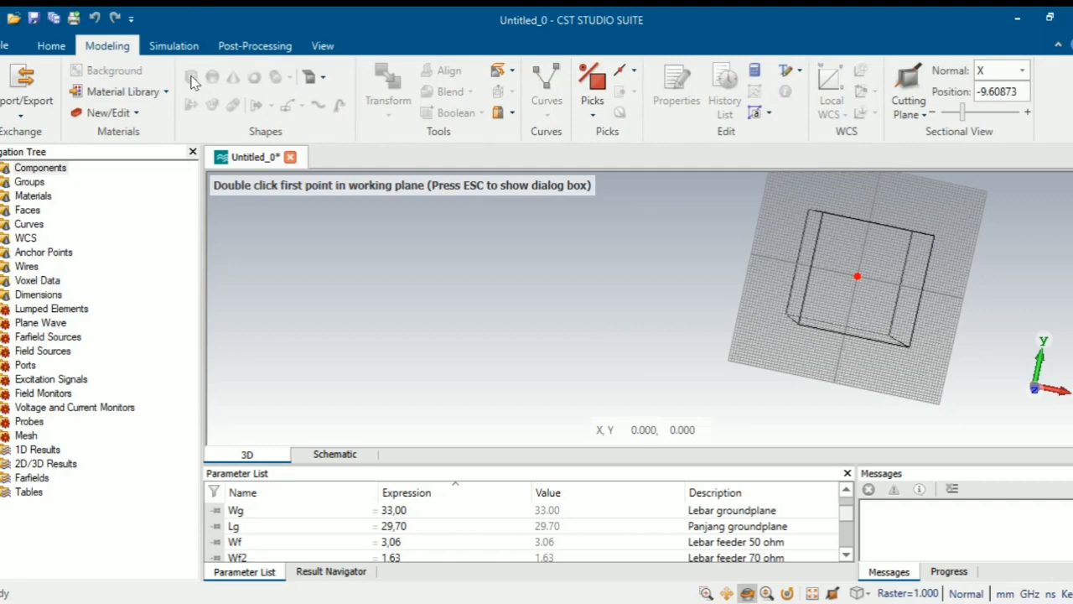
key("Escape")
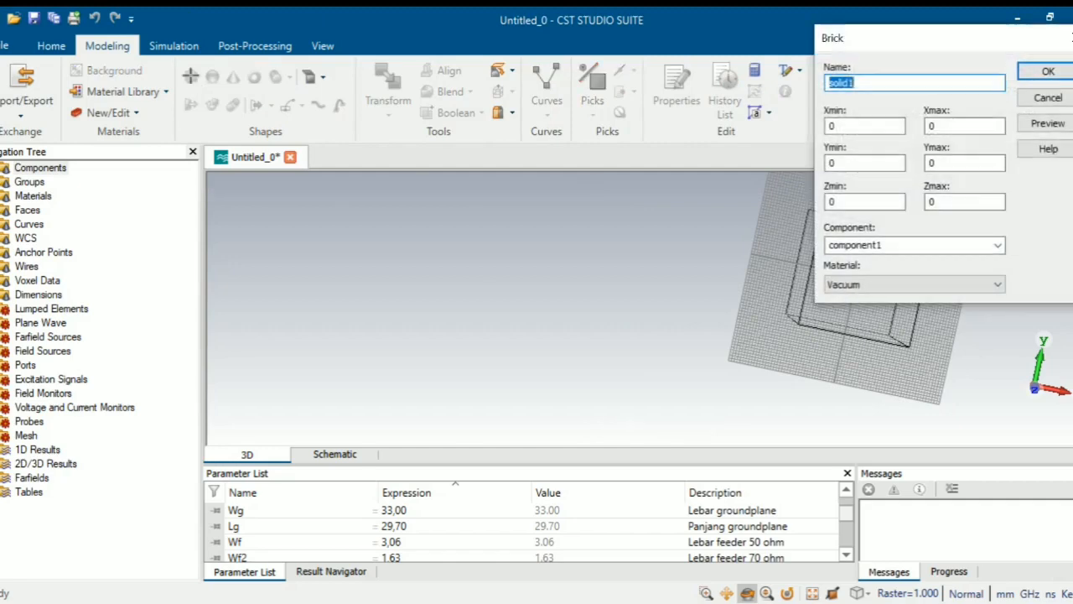
left_click_drag(895, 42, 385, 94)
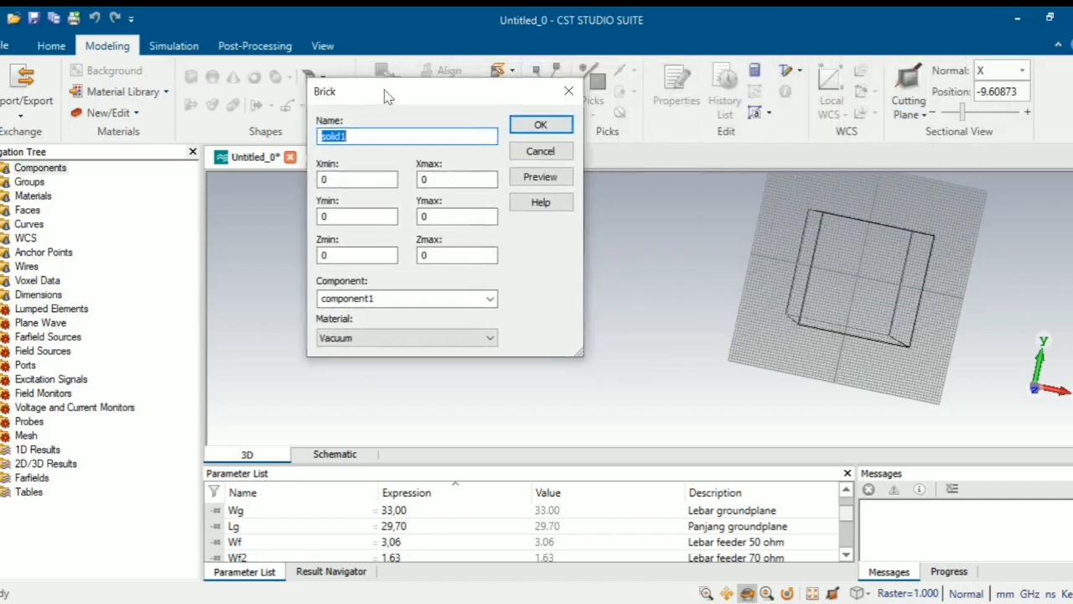
key("BackSpace")
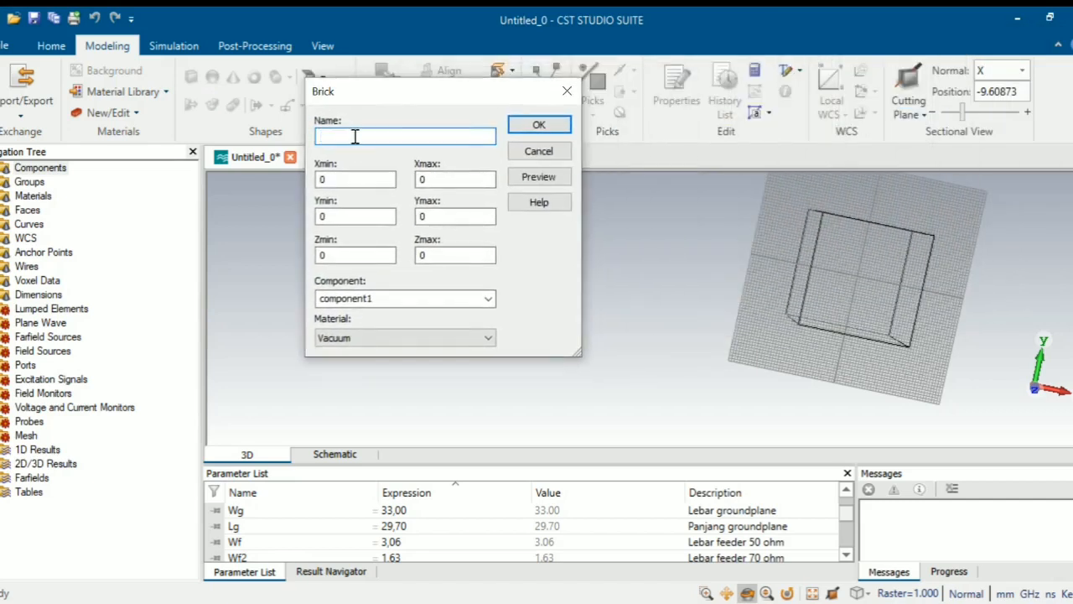
type("T Junction 50 ohm B")
key("BackSpace")
type("Vertical")
- Set the brick's x from -Wf/2 to Wf/2 and y from 0 to Lf
left_click(332, 179)
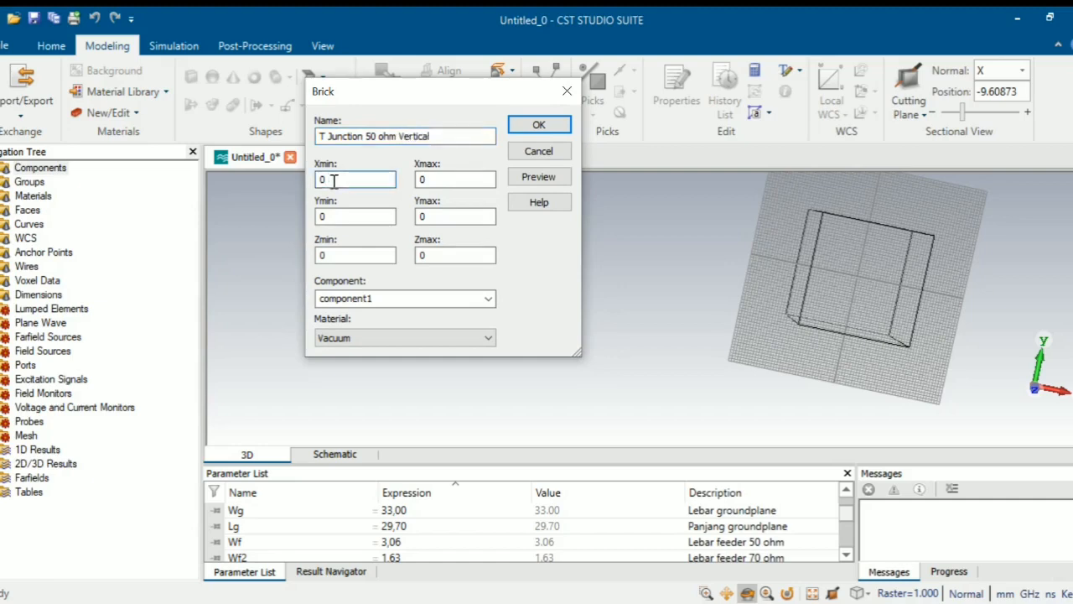
key("BackSpace")
type("-Wf/2")
left_click(444, 178)
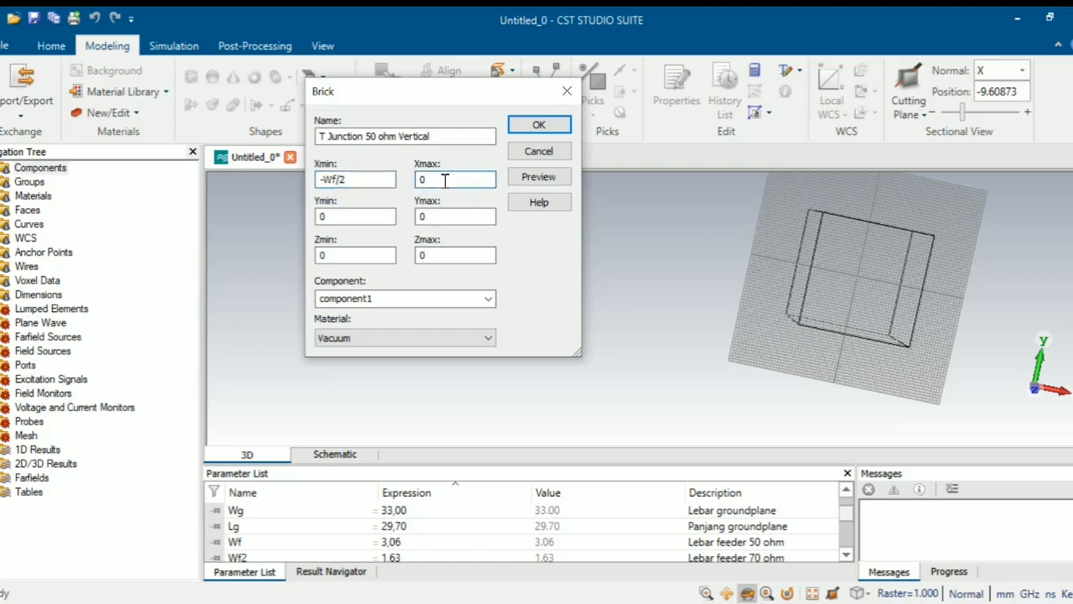
key("BackSpace")
type("Wf/2")
left_click(355, 220)
key("BackSpace")
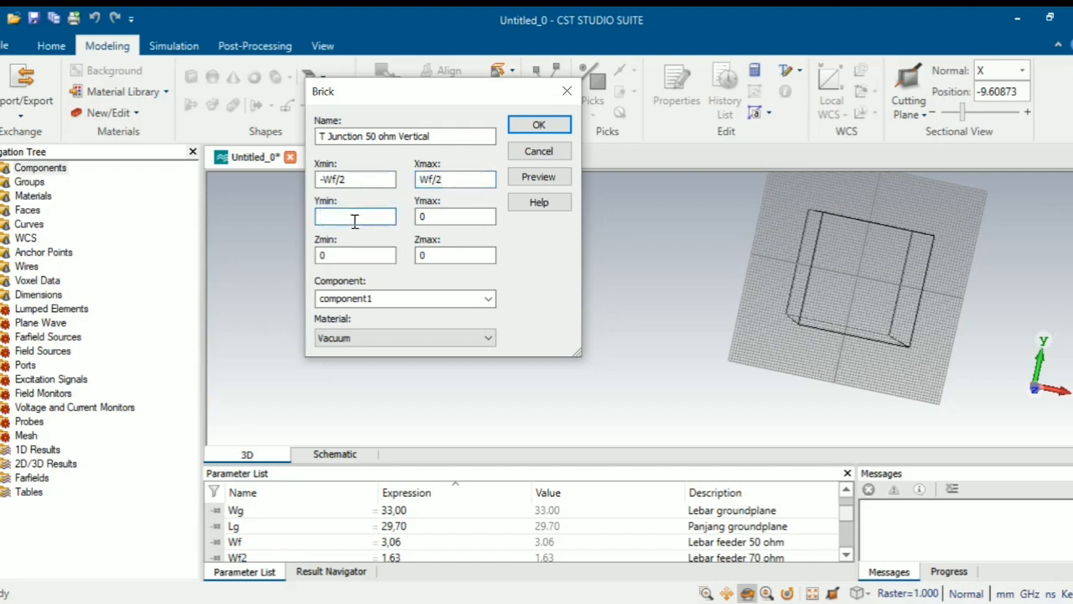
type("0")
left_click(453, 214)
key("BackSpace")
type("Lf")
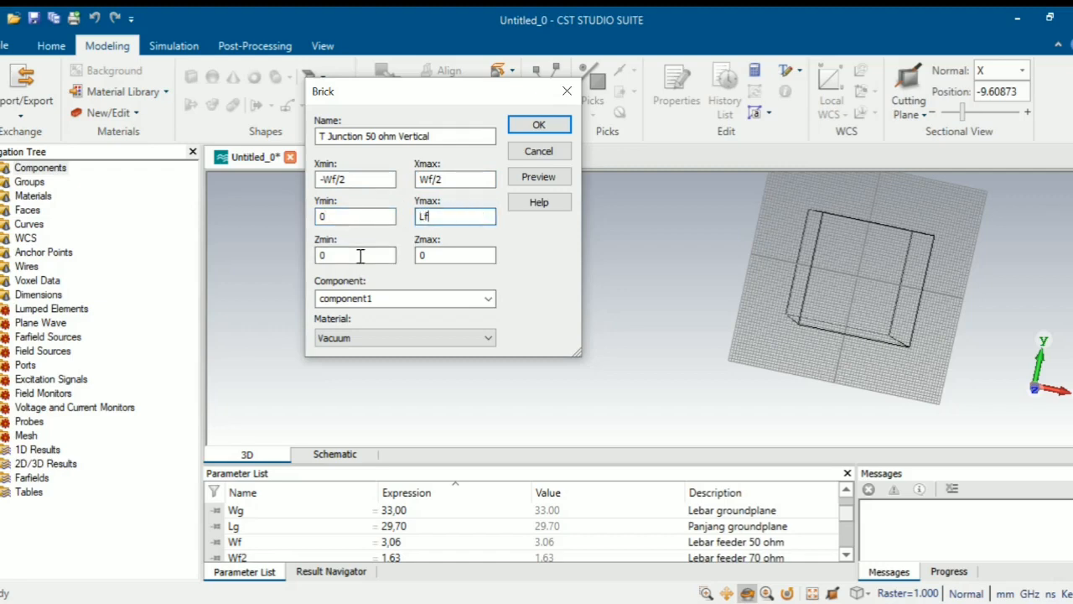
- Set the brick's z from t+h to t+h+t
left_click(335, 251)
key("BackSpace")
type("t")
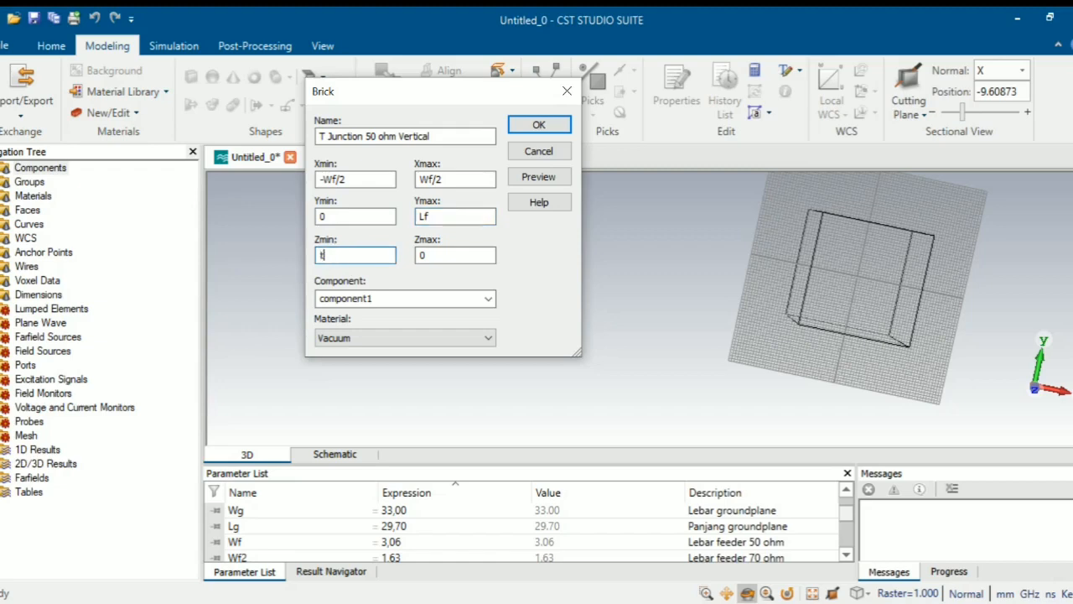
type("+h")
left_click(450, 258)
key("BackSpace")
type("t_")
key("BackSpace")
type("+")
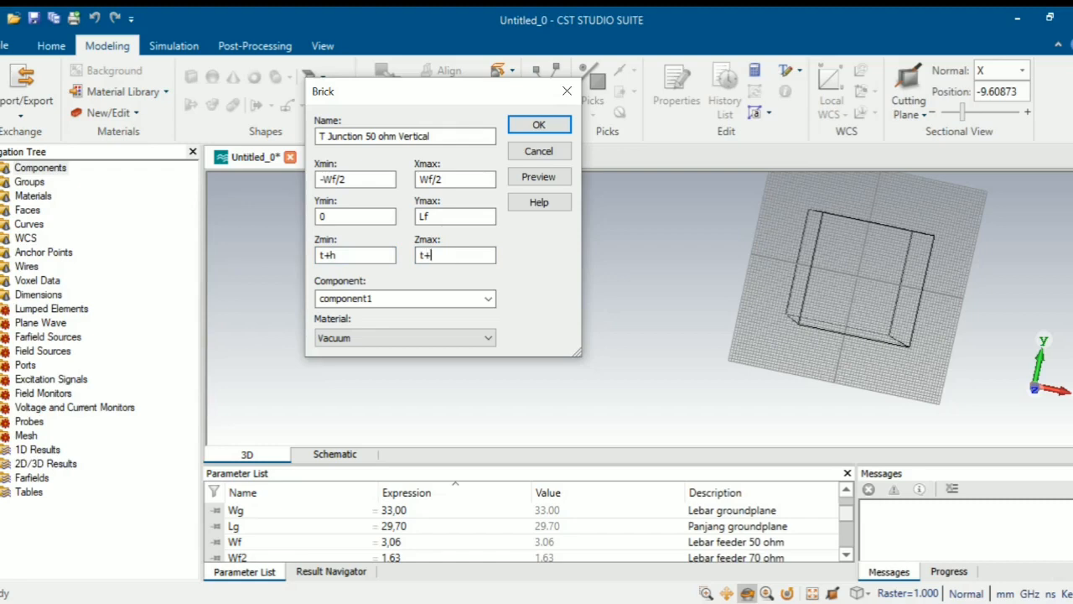
type("h+t")
left_click(437, 338)
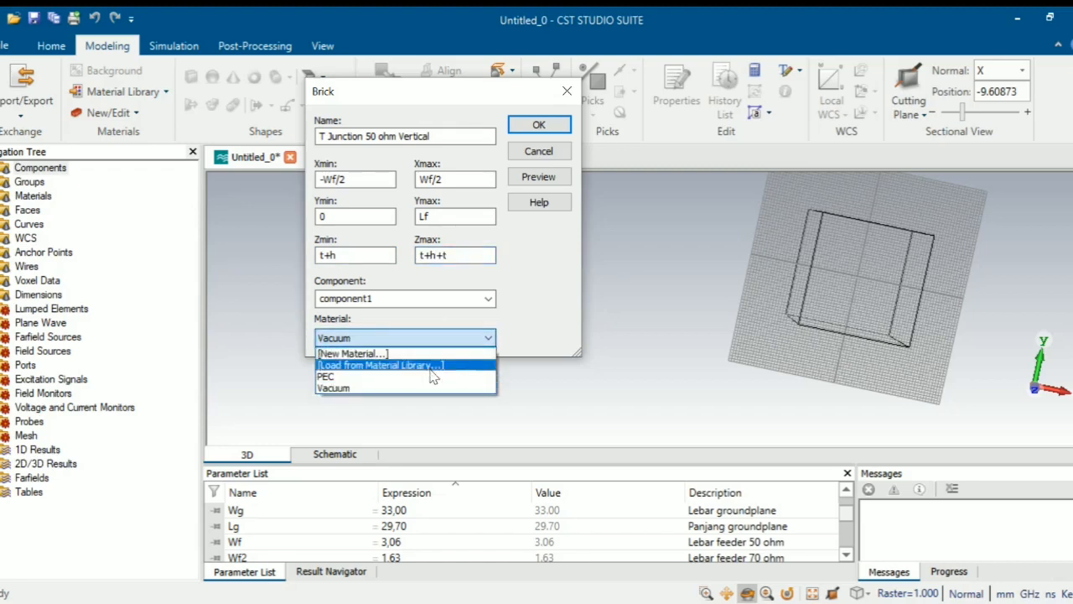
- Load Copper (annealed) from the material library, filtering by 'copp'
left_click(434, 365)
scroll(327, 195, "down", 5)
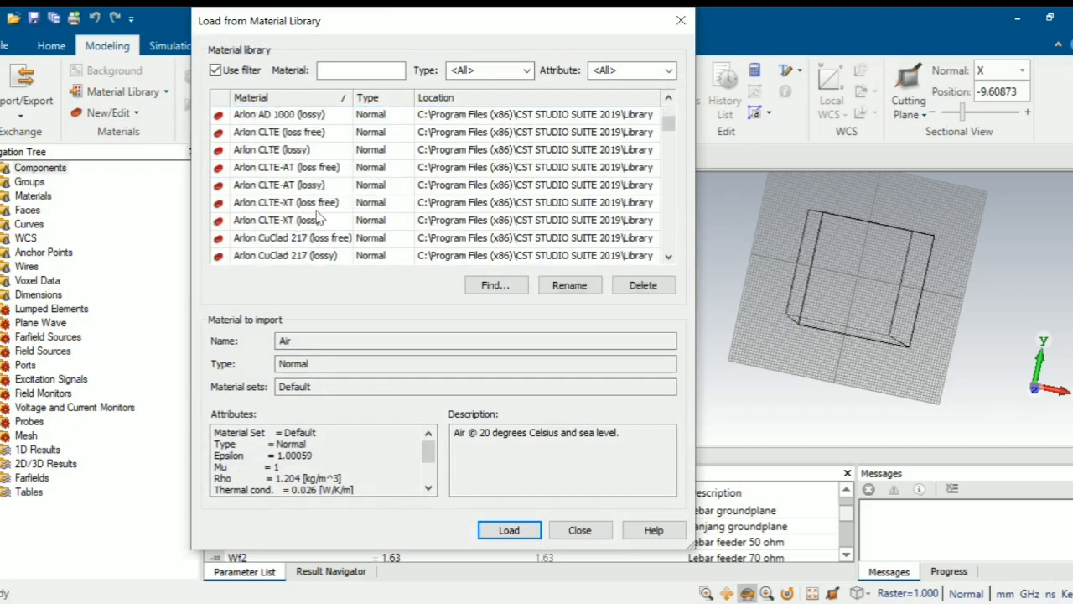
left_click(321, 74)
type("copp")
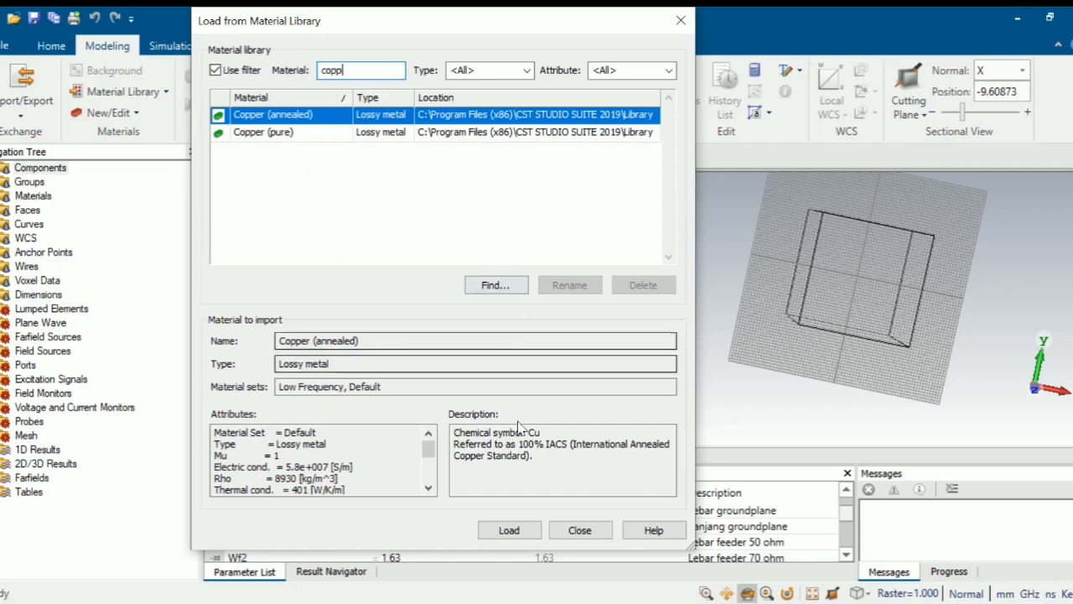
left_click(509, 530)
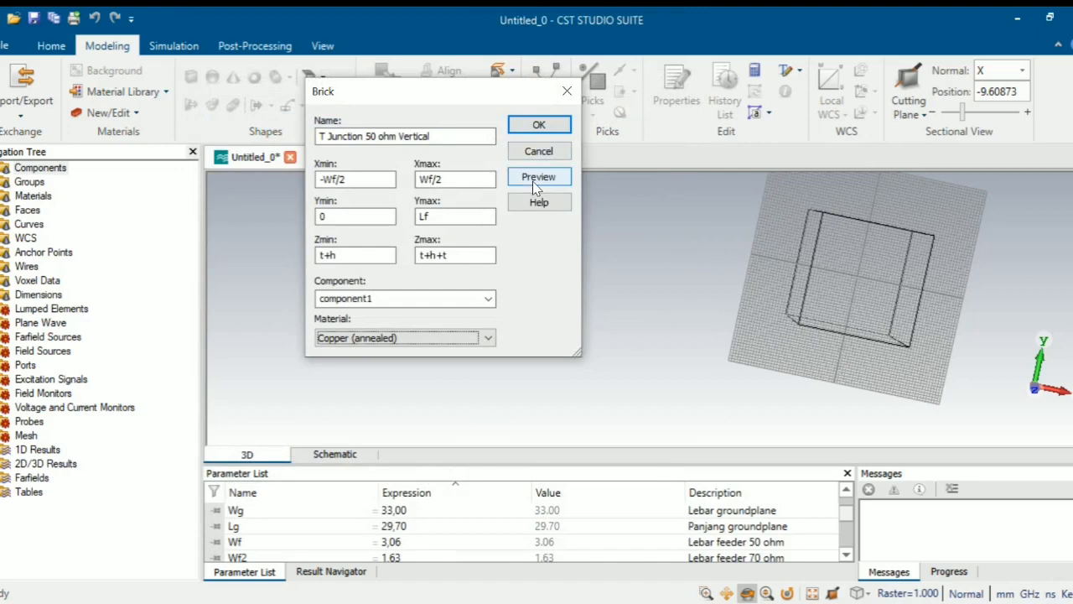
- Preview and create the copper T Junction 50 ohm Vertical brick
left_click(564, 179)
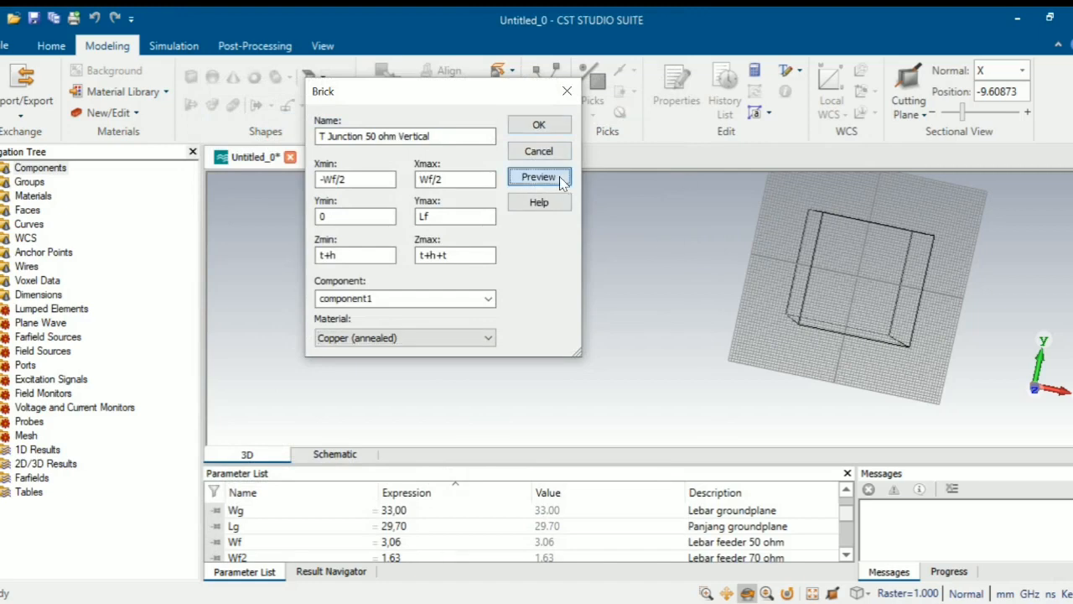
left_click_drag(858, 263, 915, 232)
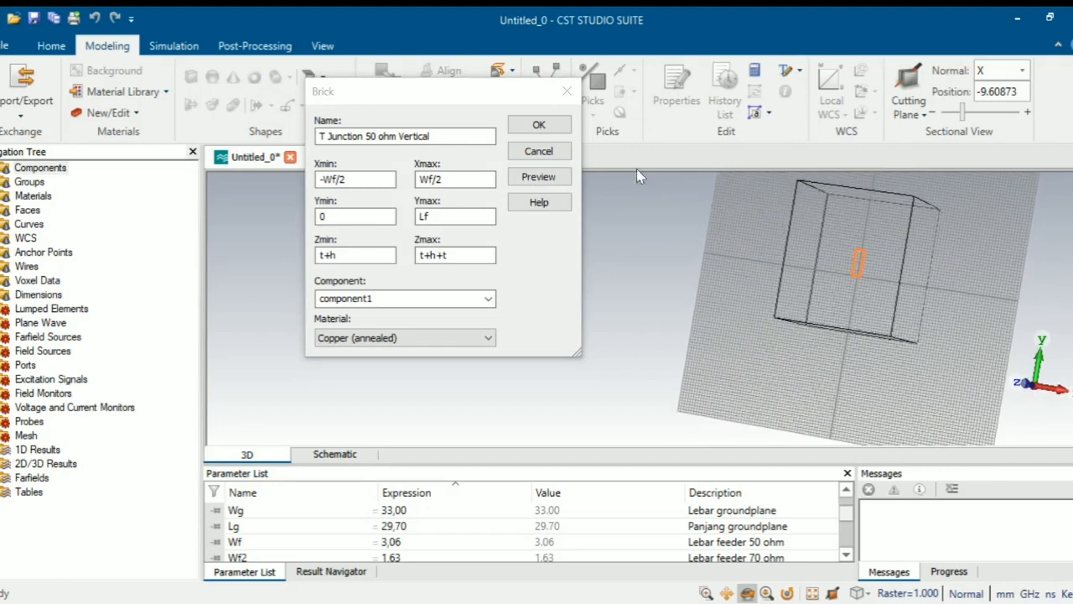
left_click(537, 126)
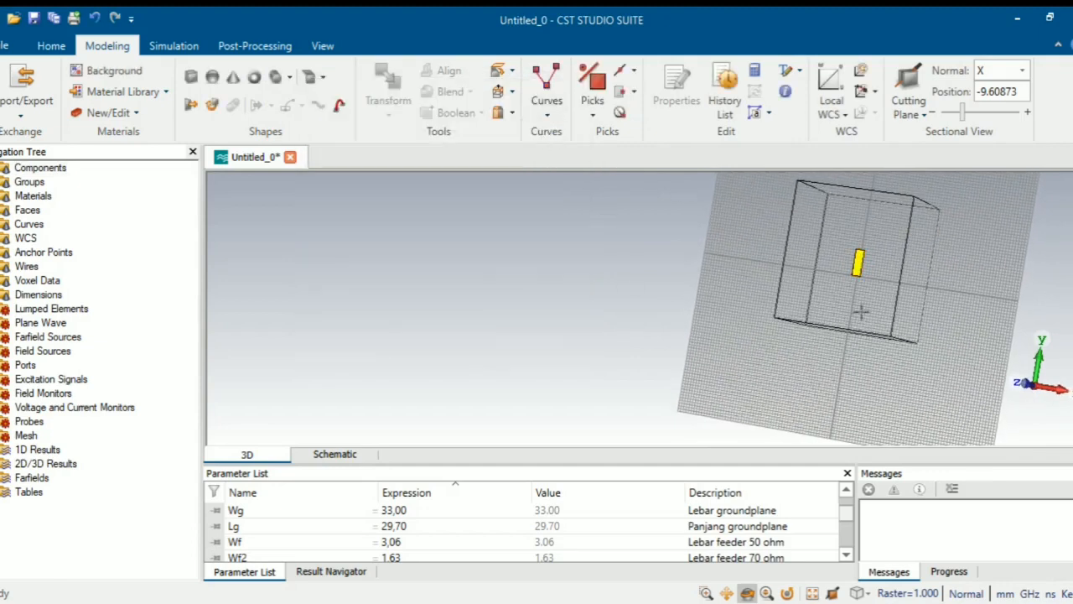
left_click_drag(858, 311, 910, 303)
scroll(863, 258, "up", 5)
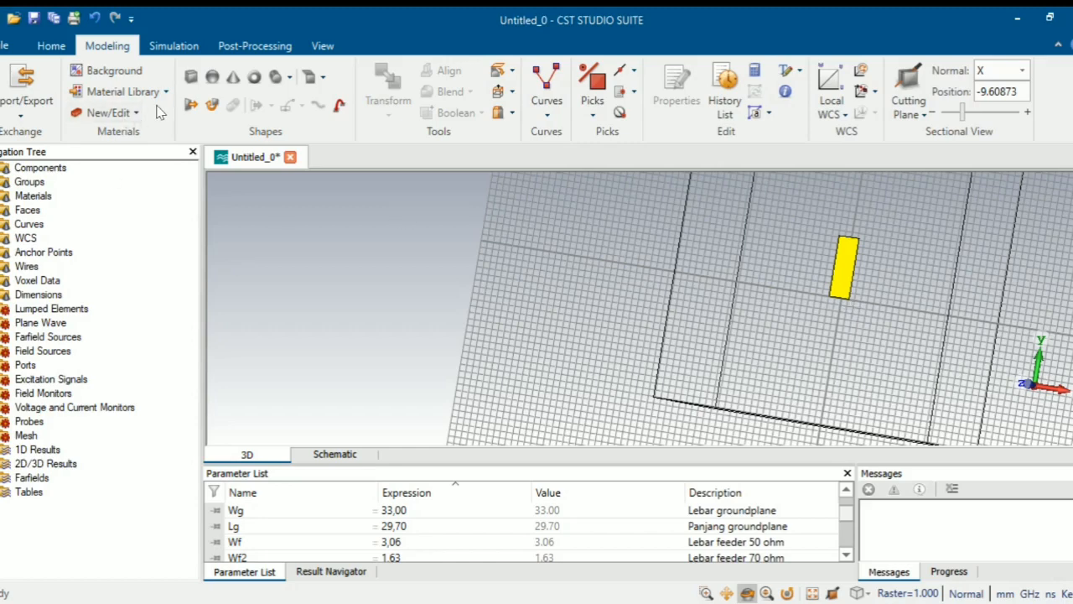
- Start a numeric brick named 'T Junction 70 ohm Horizontal'
left_click(189, 76)
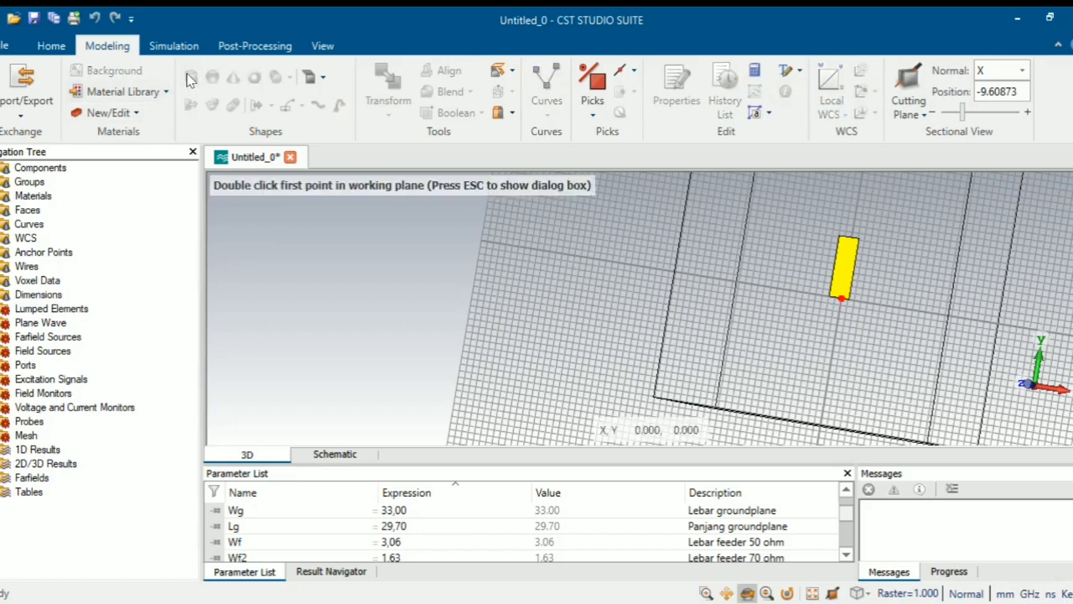
key("Escape")
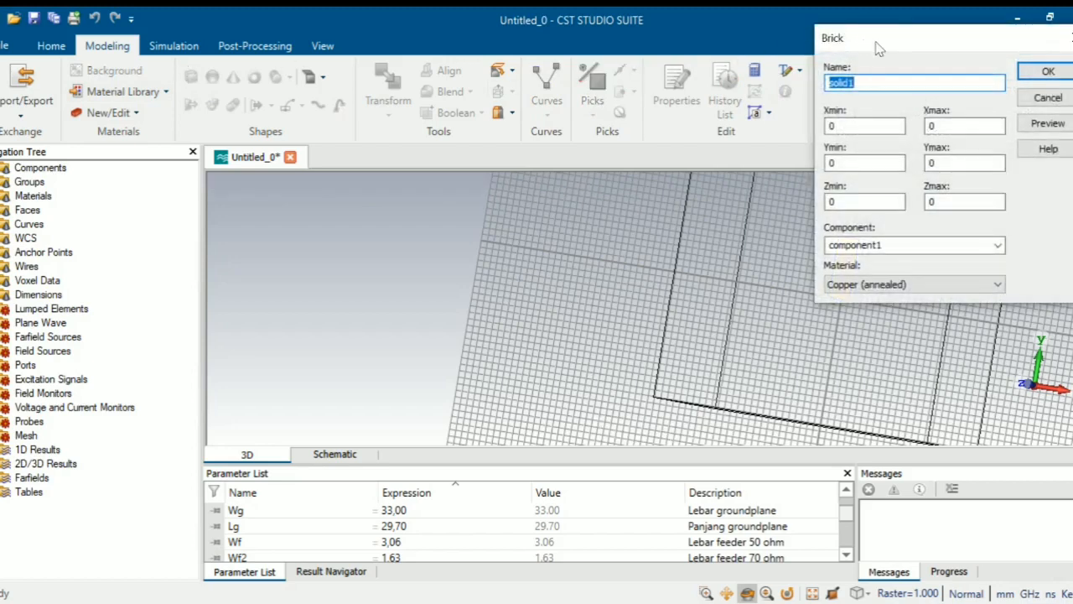
left_click_drag(877, 42, 367, 97)
left_click(379, 129)
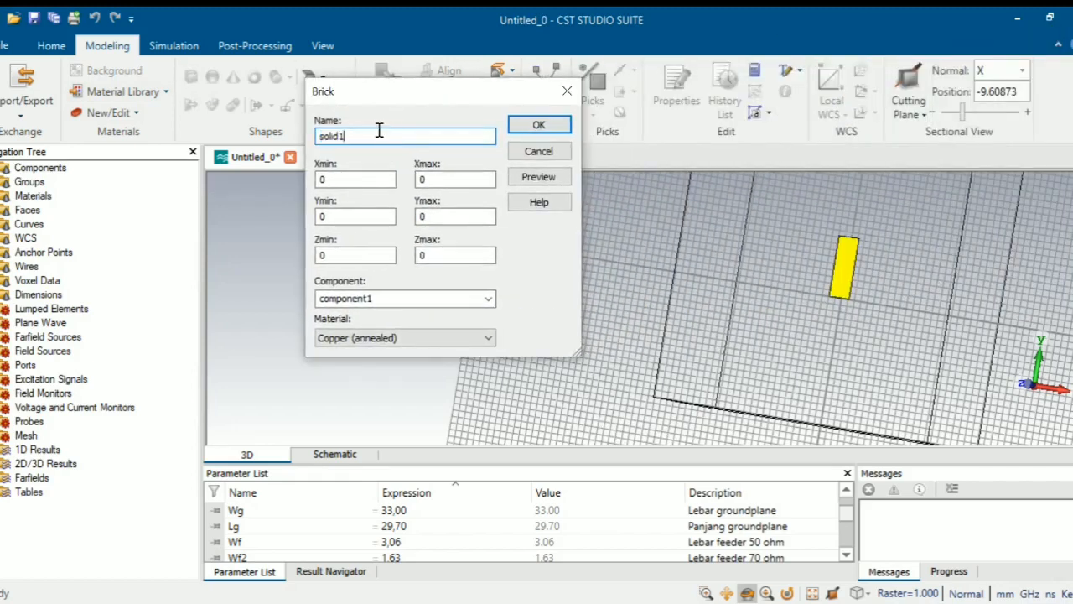
double_click(379, 130)
type("T Junction 70 ohm Horizontal")
key("Tab")
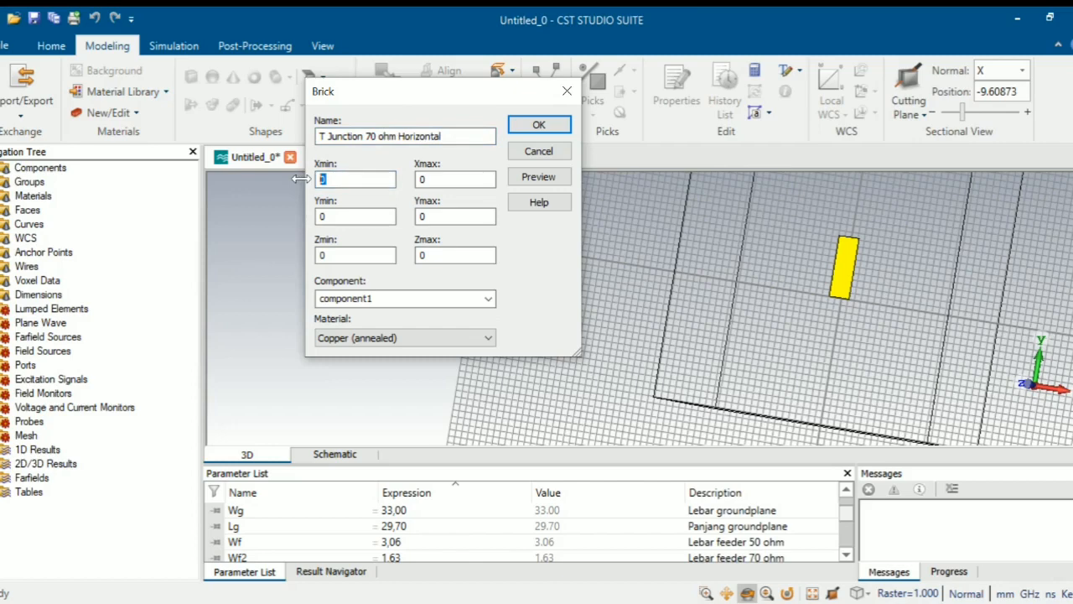
- Set the brick's X from -r/2 to r/2 and Y from Lf to Lf+Wf2
type("-f/2")
left_click(431, 178)
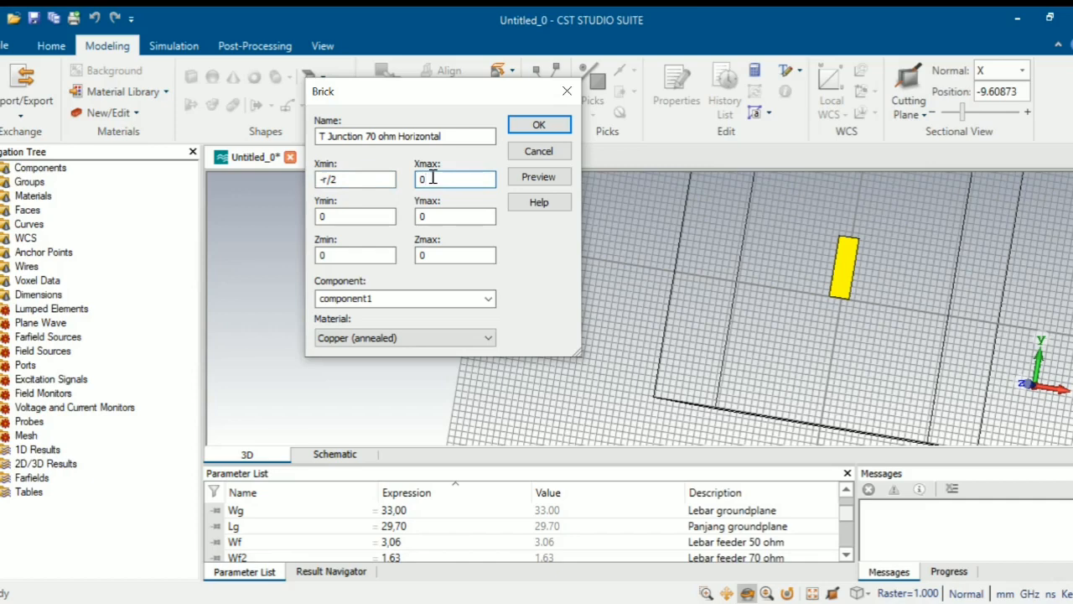
key("BackSpace")
type("r/2")
left_click(366, 218)
key("BackSpace")
type("Lf")
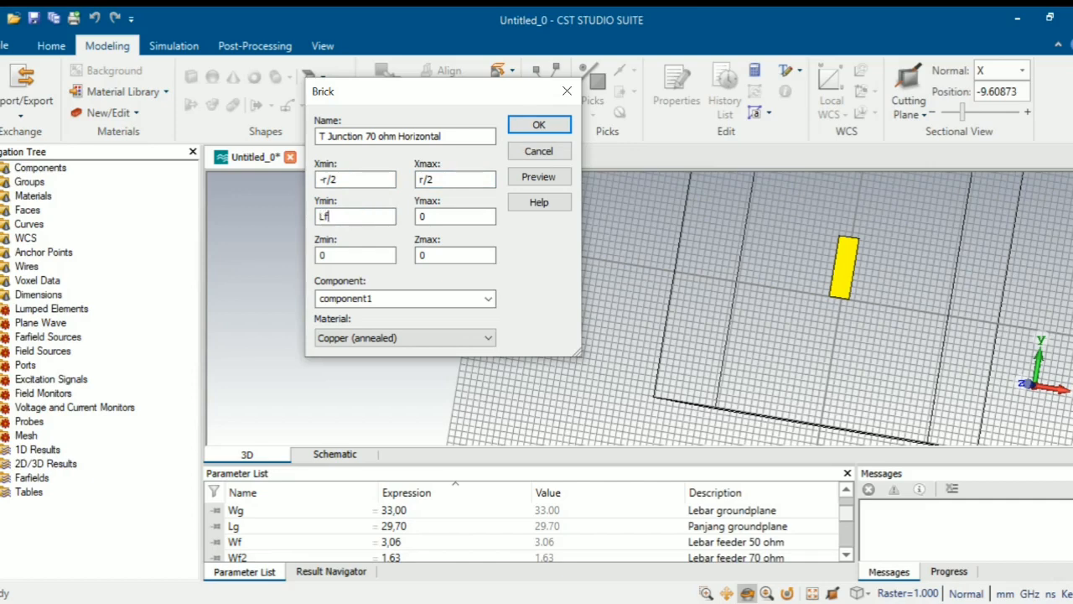
left_click(433, 216)
key("BackSpace")
type("Lf+W")
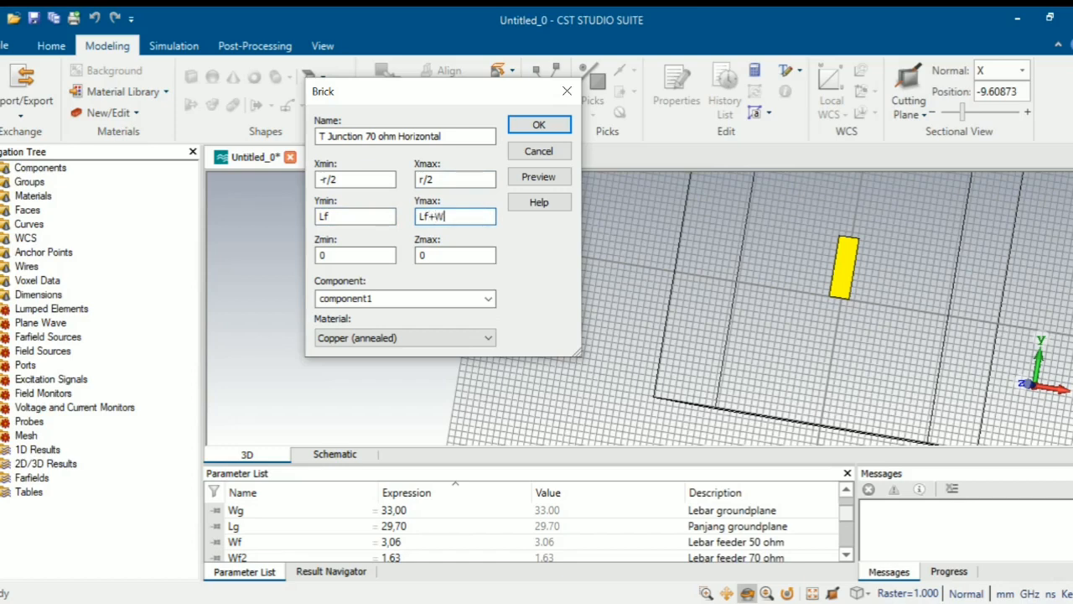
type("f2")
- Set the brick's Z range from t+h to t+h+t
left_click(332, 254)
key("BackSpace")
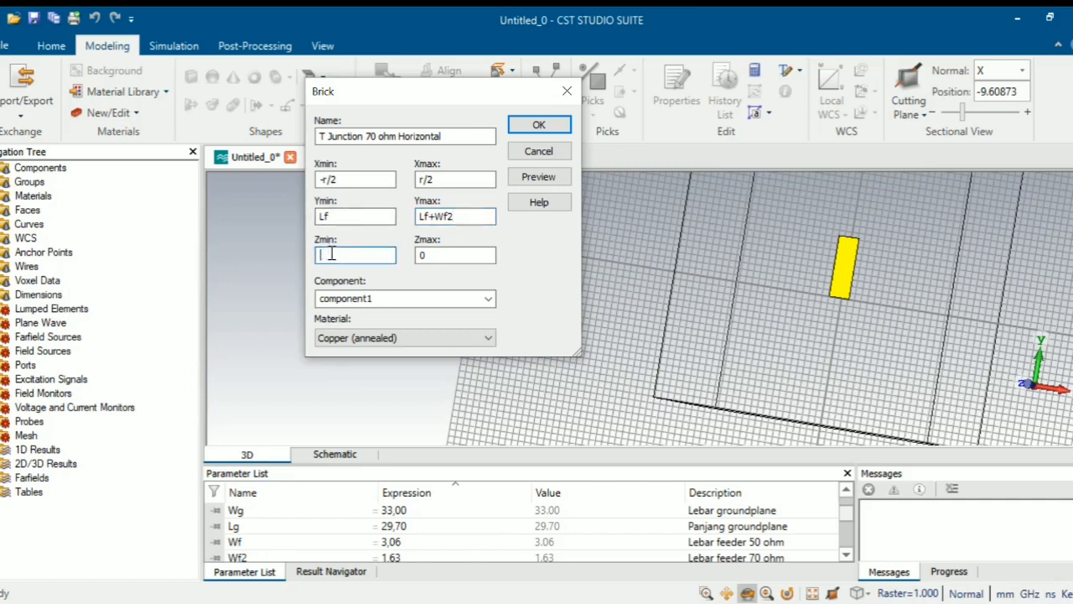
type("t+h")
left_click(436, 255)
key("BackSpace")
type("t")
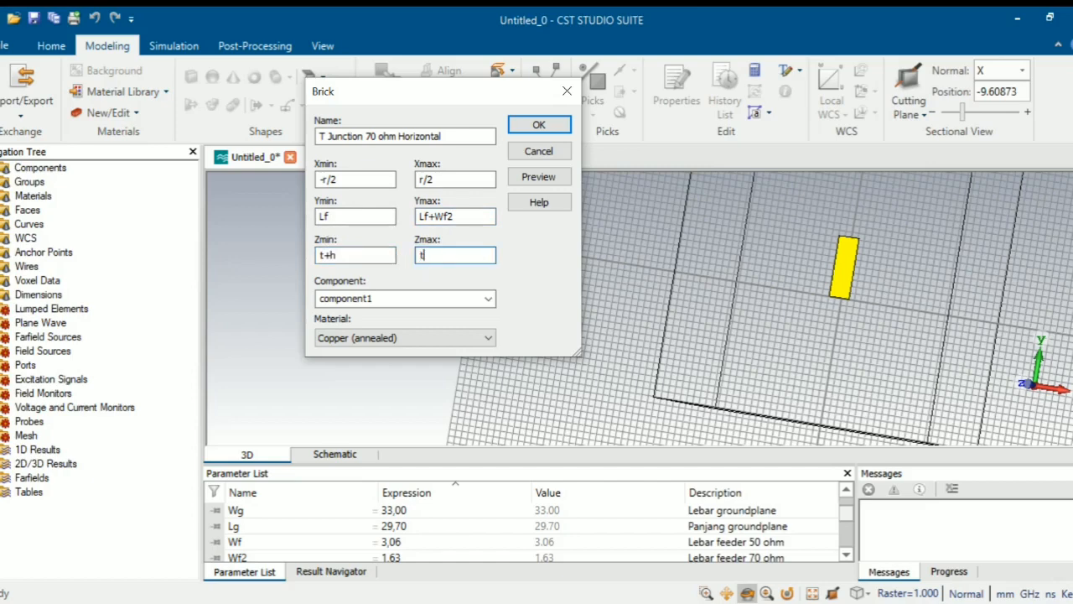
type("+h+t")
- Preview and create the 70 ohm horizontal copper brick
scroll(300, 539, "down", 5)
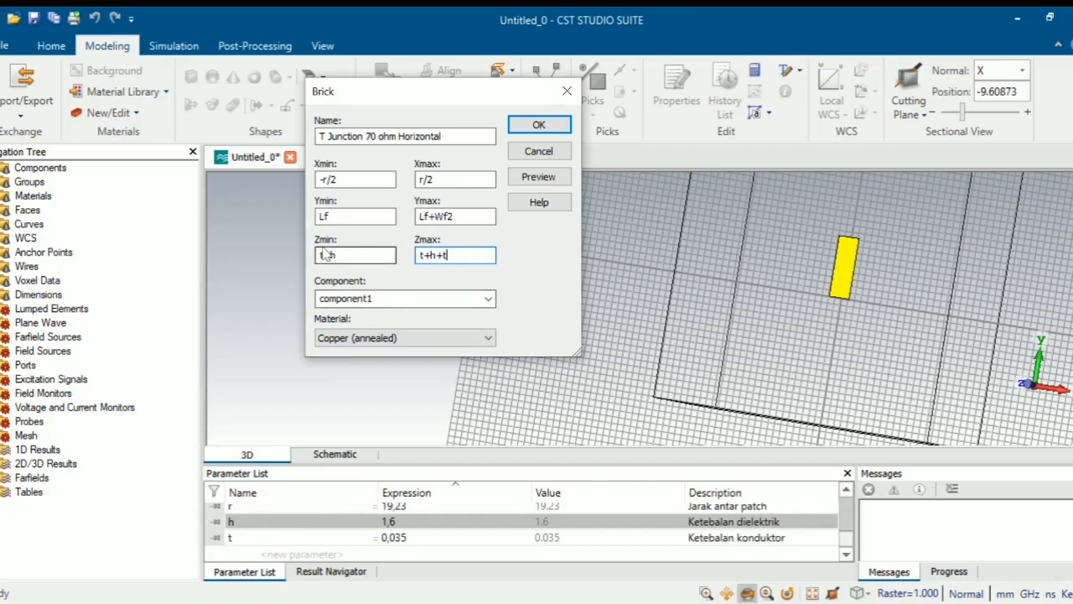
scroll(284, 509, "up", 5)
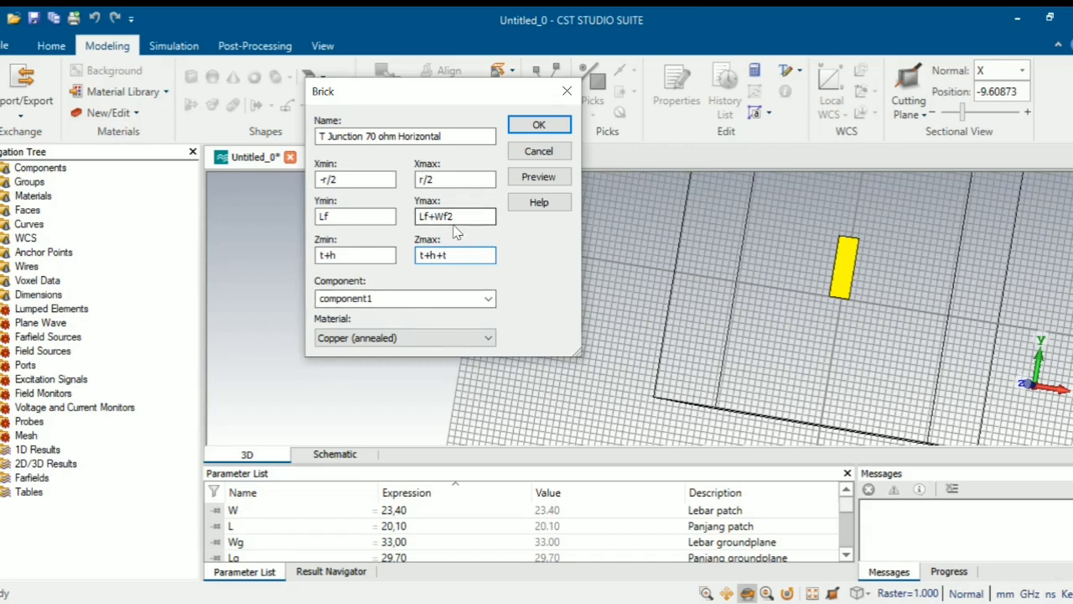
scroll(314, 513, "down", 2)
scroll(306, 514, "up", 2)
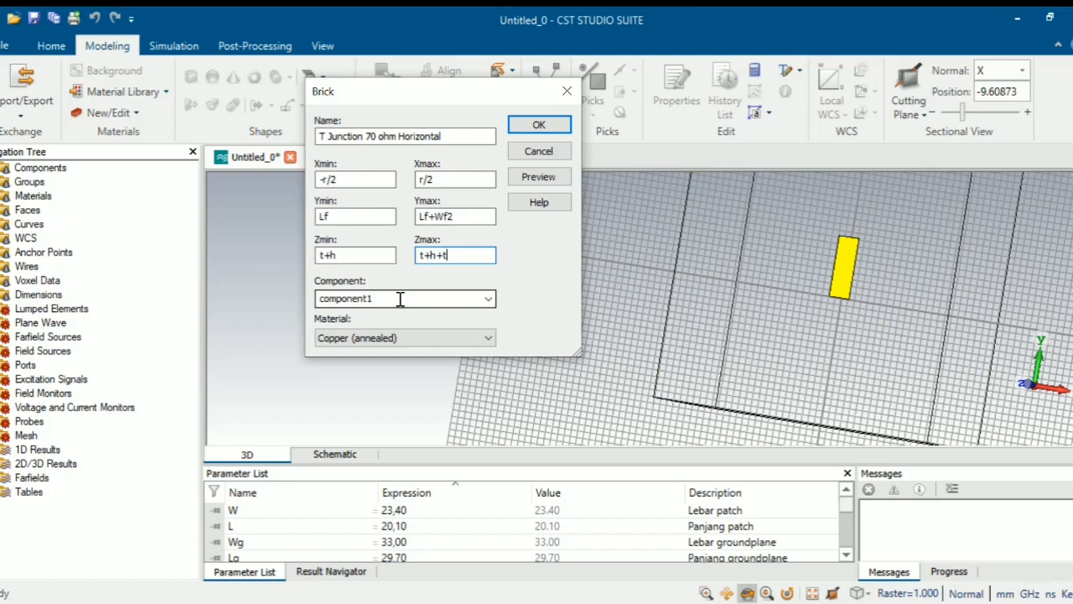
left_click(556, 177)
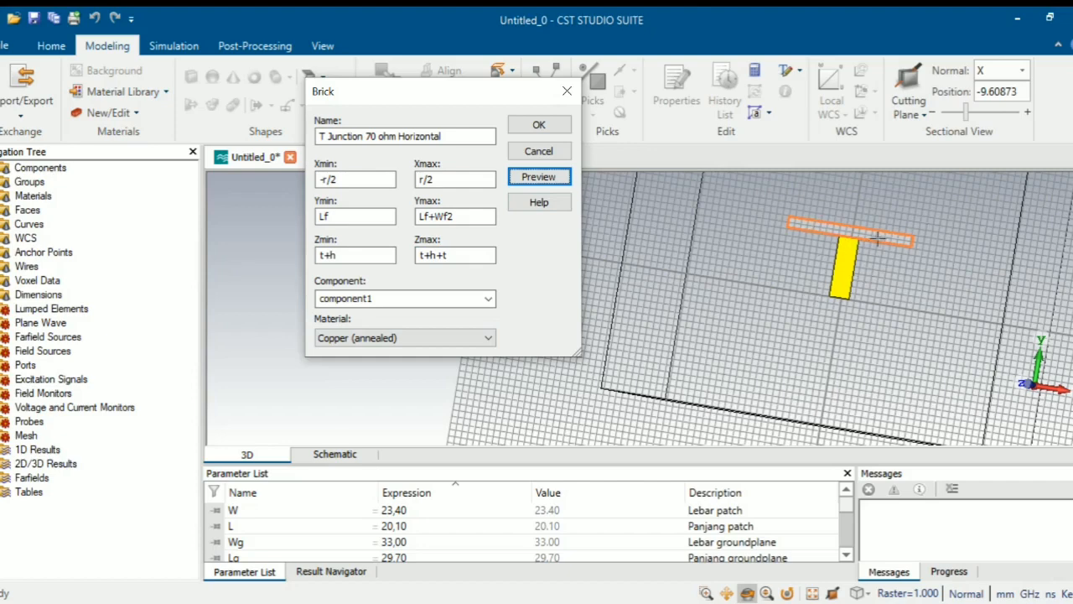
left_click(539, 132)
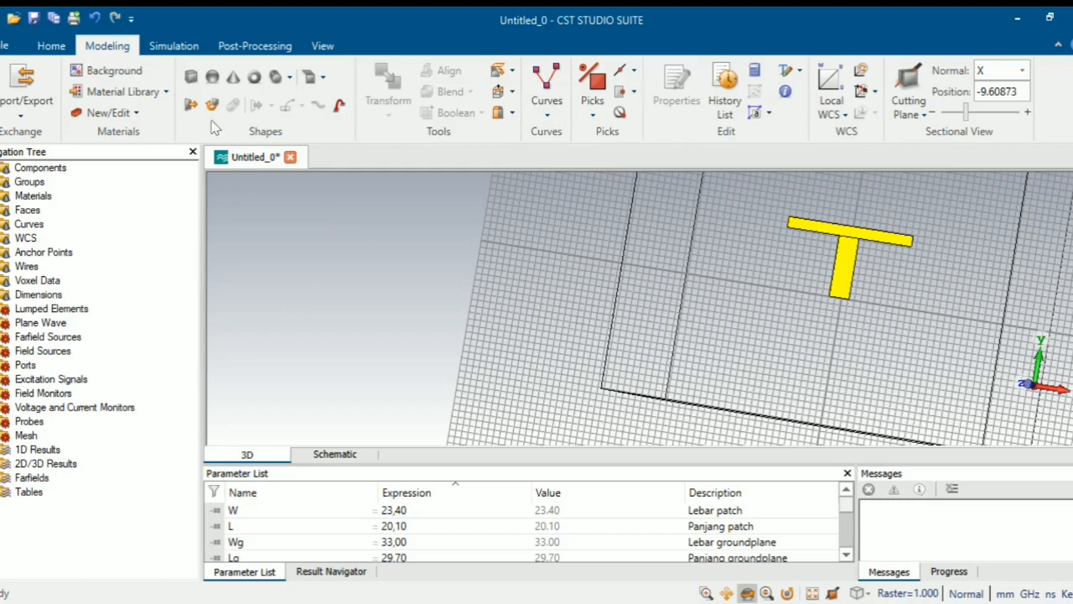
left_click(191, 76)
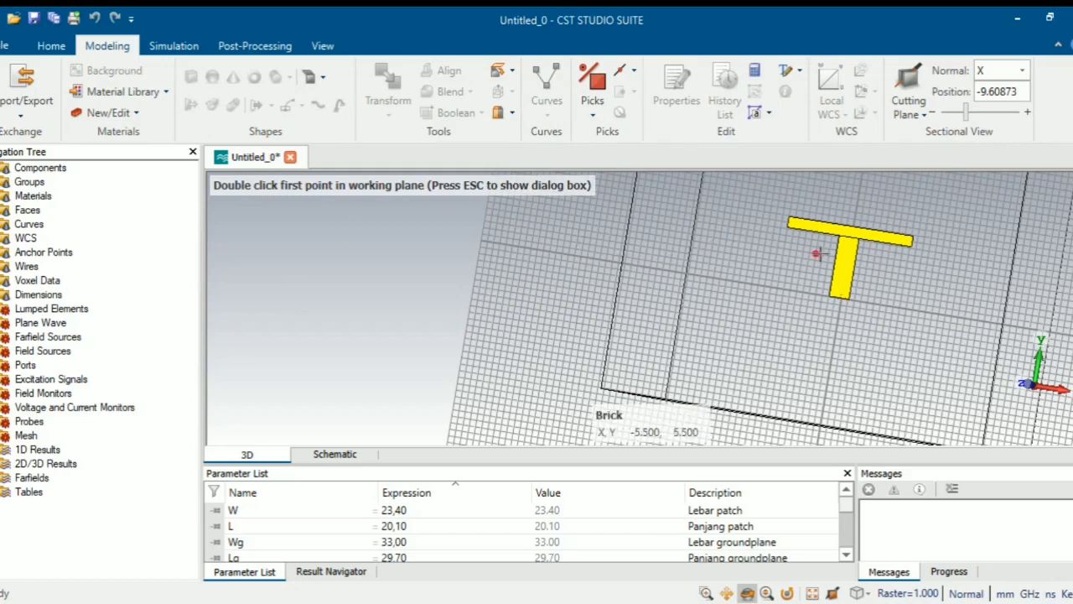
- Name the new numeric brick 'T Junction 50 ohm Horizontal'
key("Escape")
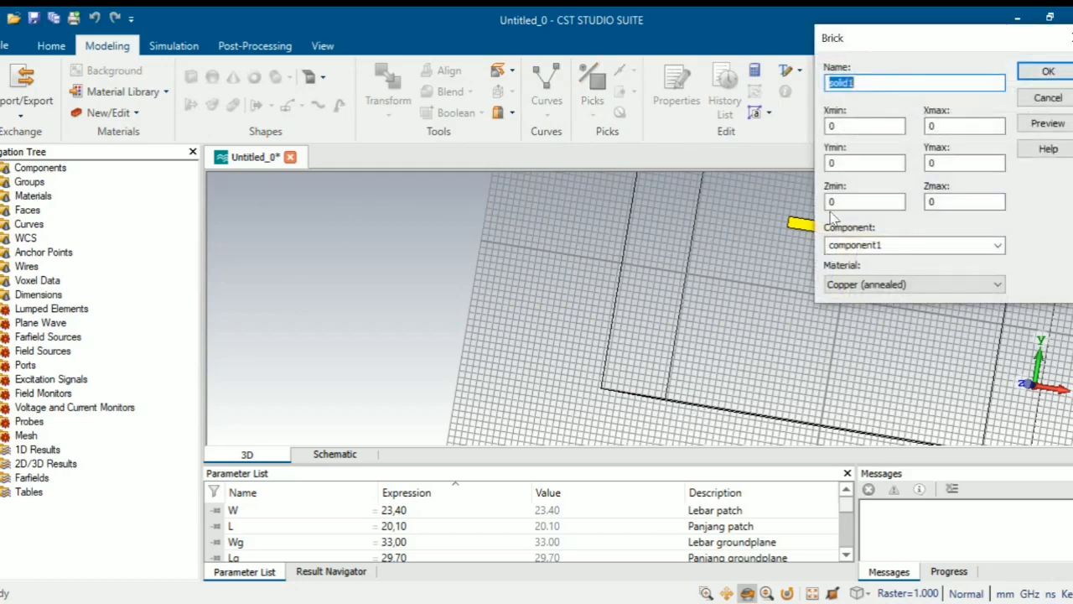
left_click_drag(887, 52, 359, 145)
left_click(373, 176)
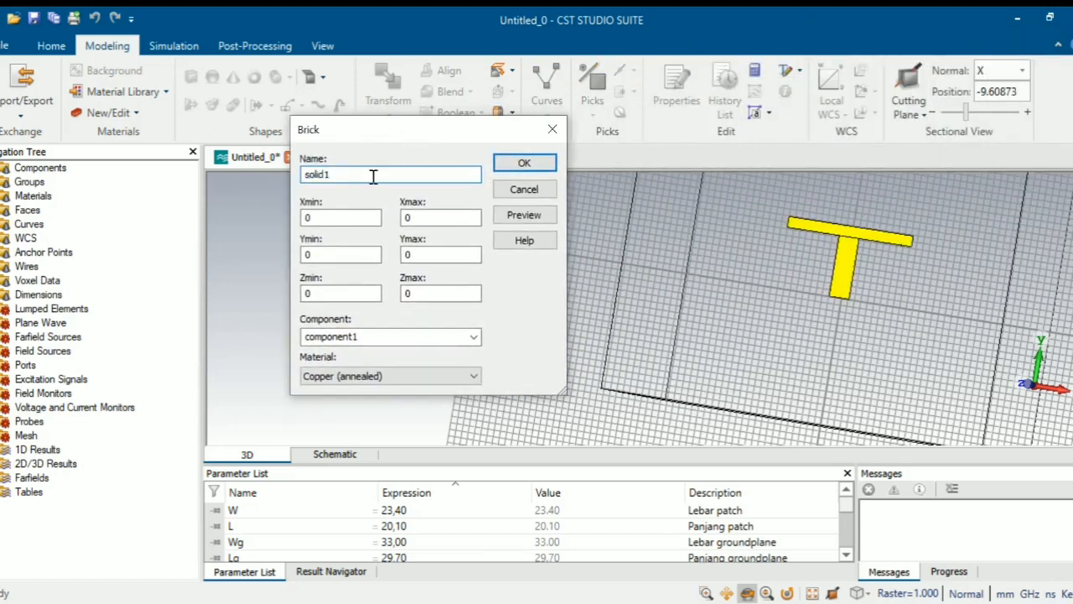
key("BackSpace")
key("BackSpace")
key("BackSpace")
key("BackSpace")
key("BackSpace")
key("BackSpace")
type("T Junction 50 ohm Horizontal")
- Set the brick's X from r/2 to r/2+W/2+Wf/2
left_click(329, 216)
key("BackSpace")
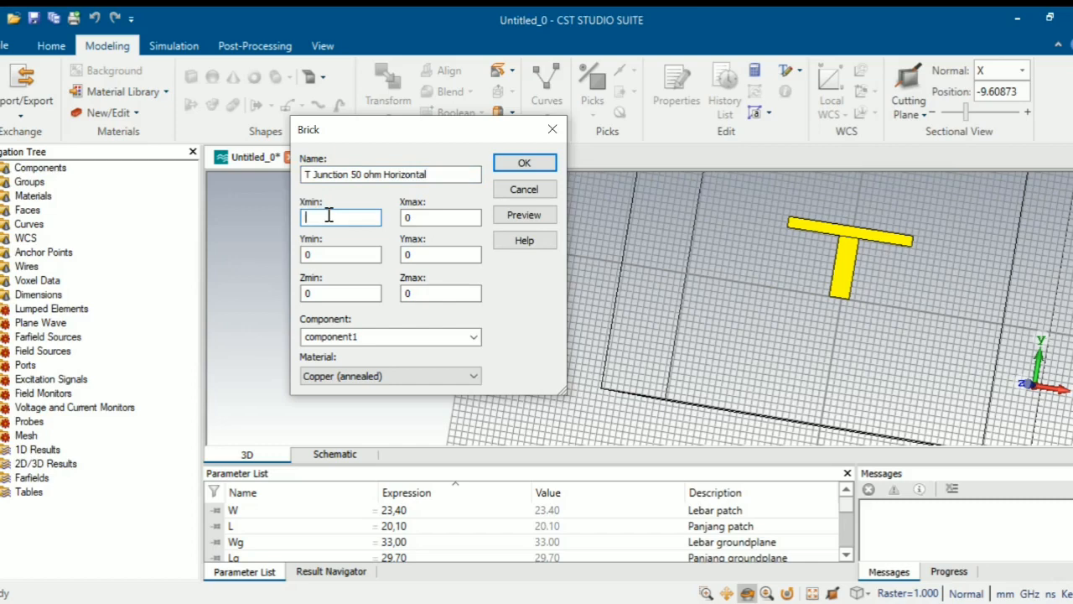
type("r/2")
left_click(433, 216)
key("BackSpace")
type("r/")
type("2")
type("+")
type("w/")
type("2")
type("+wf/2")
key("BackSpace")
key("BackSpace")
key("BackSpace")
key("BackSpace")
key("BackSpace")
key("BackSpace")
key("BackSpace")
key("BackSpace")
type("Wf")
type("/2+W")
type("f")
type("/2")
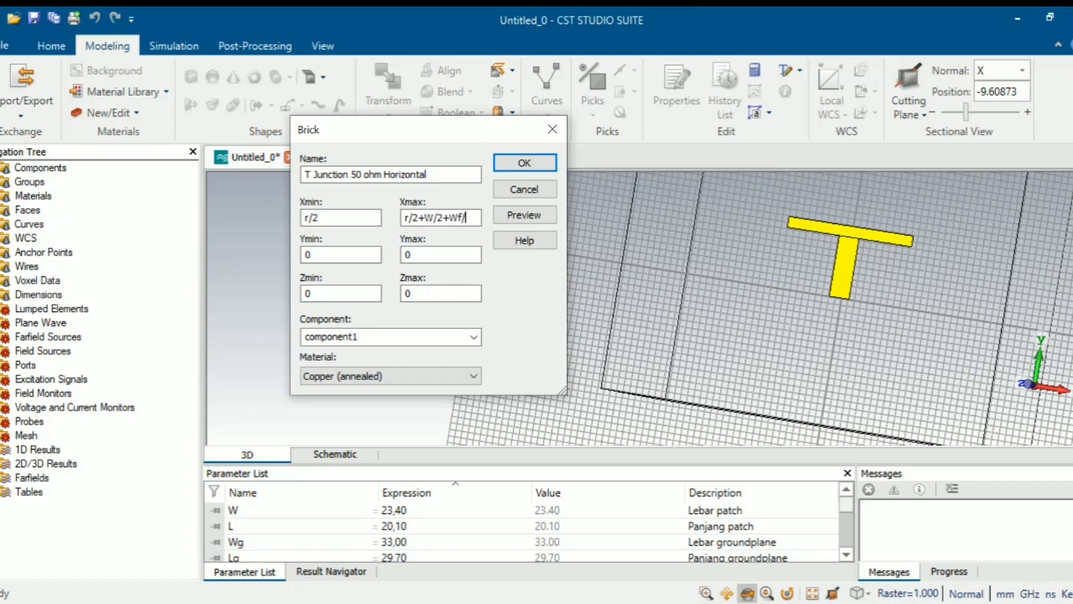
- Set the brick's Y from Lf+Wf2/2-Wf/2 to Lf+Wf2/2+Wf/2
left_click(323, 255)
key("BackSpace")
type("Lf+Wf2/2")
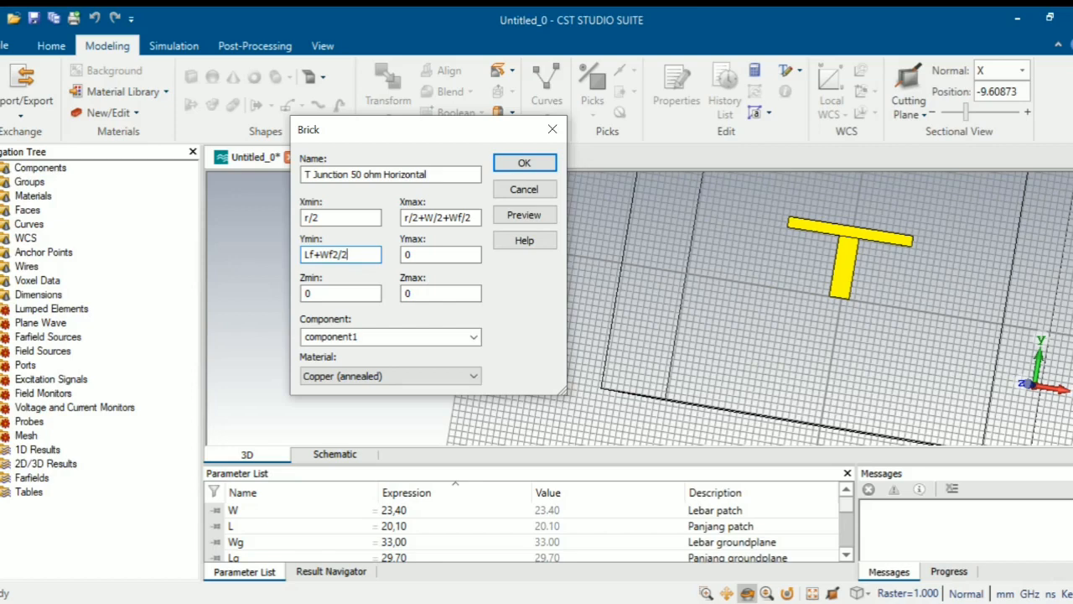
type("-Wf/2")
left_click(412, 256)
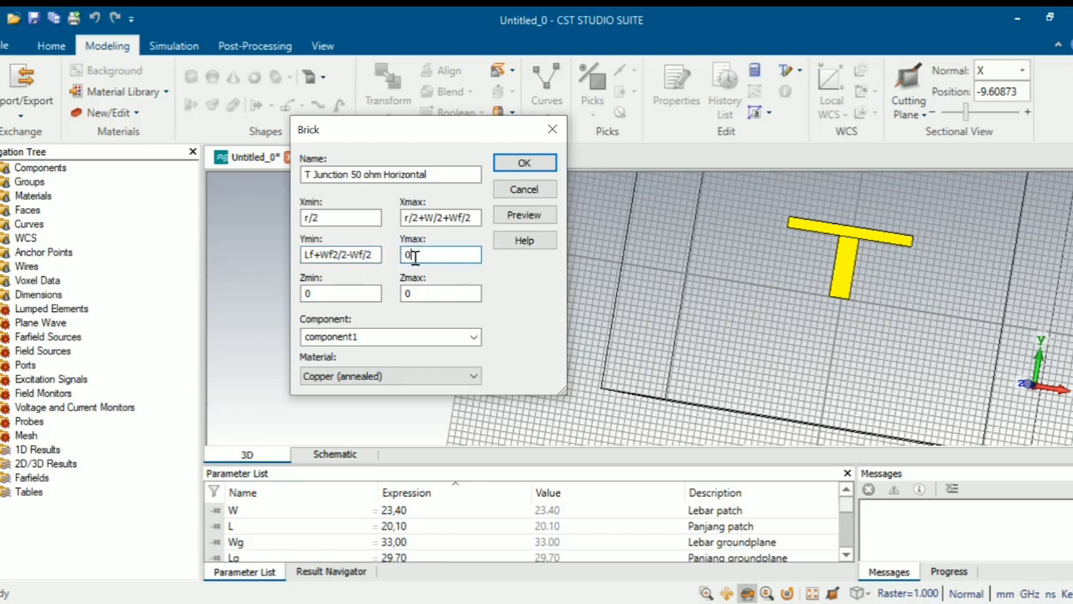
key("BackSpace")
type("Lf+wWf/")
key("BackSpace")
type("2")
key("BackSpace")
key("BackSpace")
type("2/2+Wf/2")
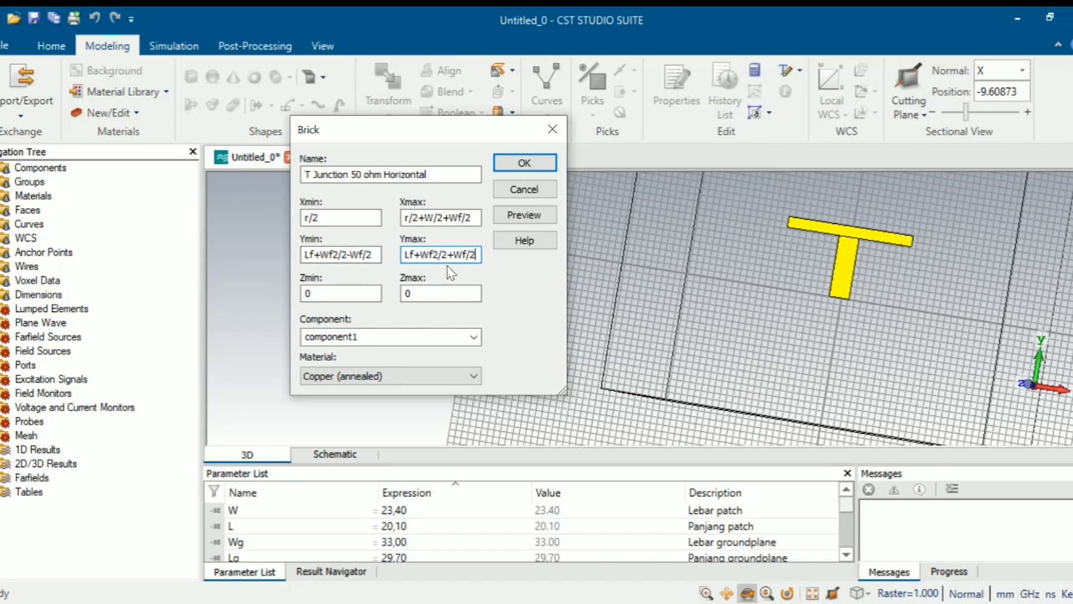
- Set Z from t+h to t+h+t, then preview and create the brick
left_click(343, 298)
key("BackSpace")
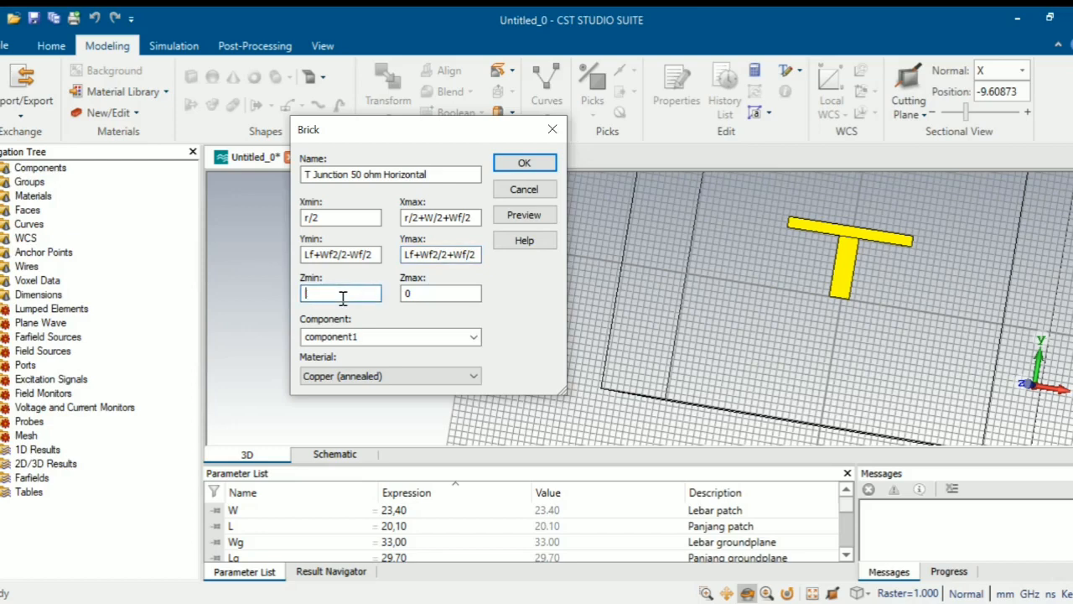
type("t+h")
left_click(417, 291)
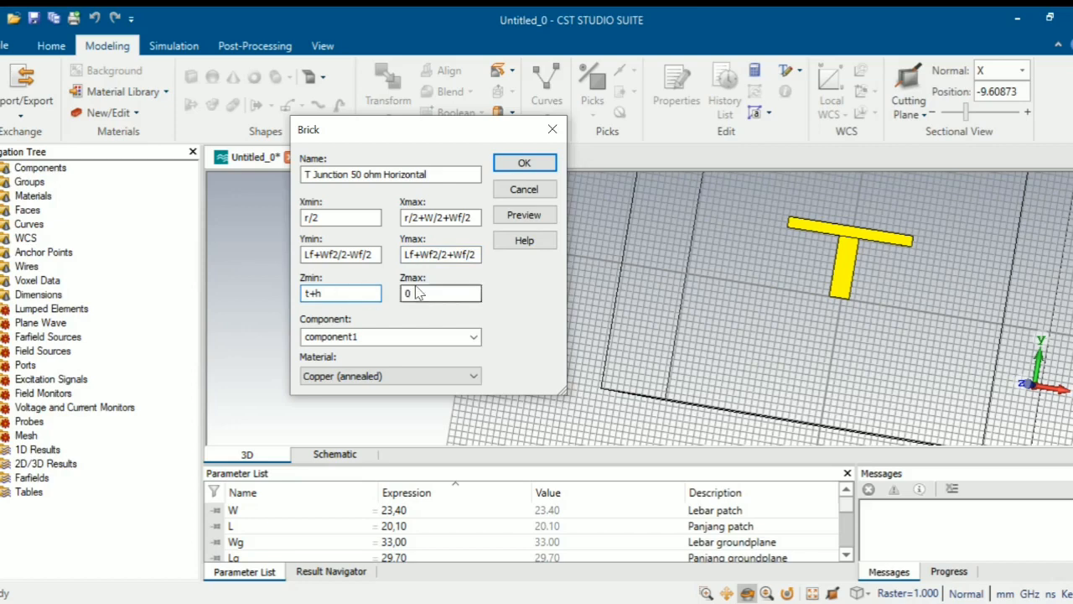
key("BackSpace")
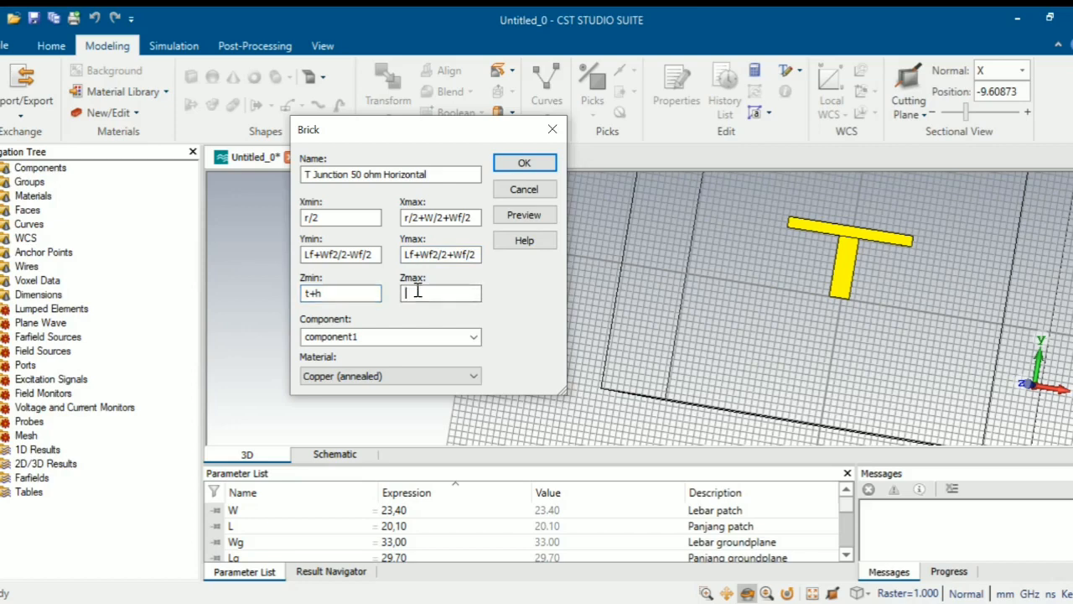
type("t+h+t")
left_click(529, 223)
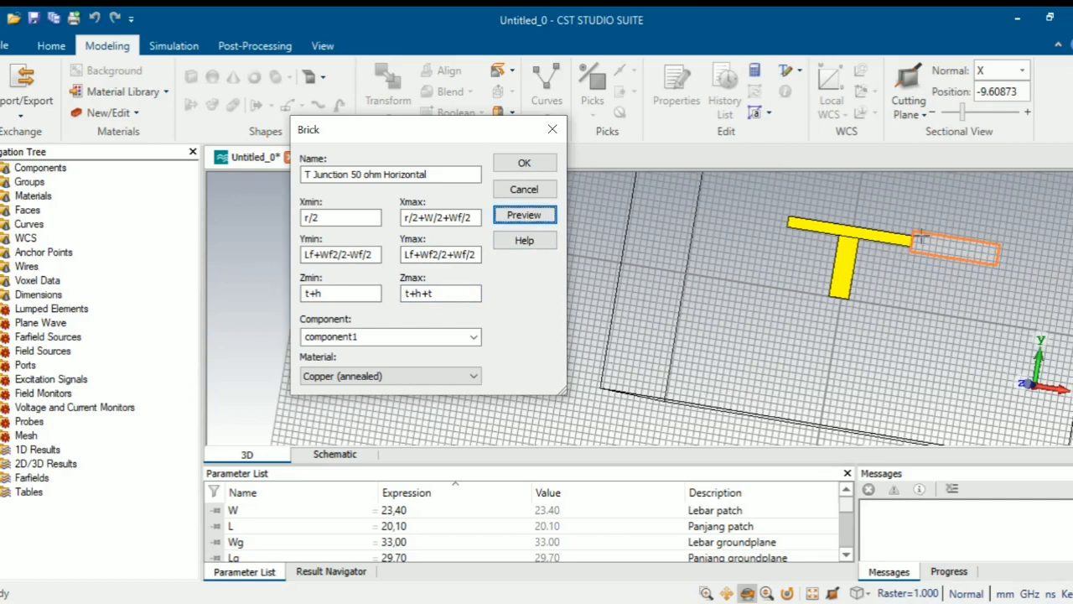
left_click(544, 167)
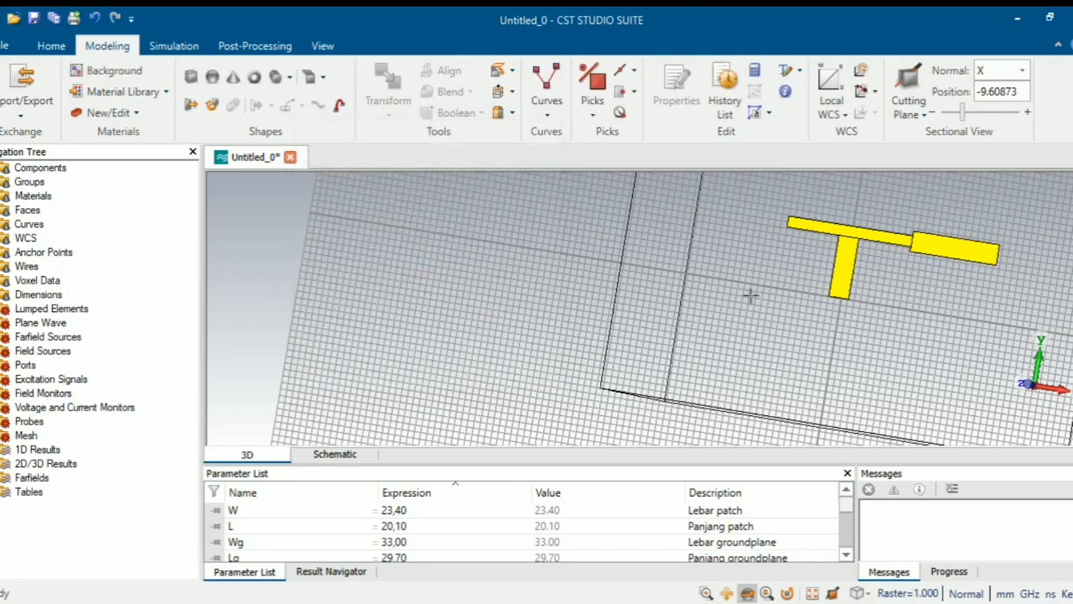
- Expand Components and component1 in the tree and select T Junction 50 ohm Horizontal_1
scroll(834, 306, "up", 3)
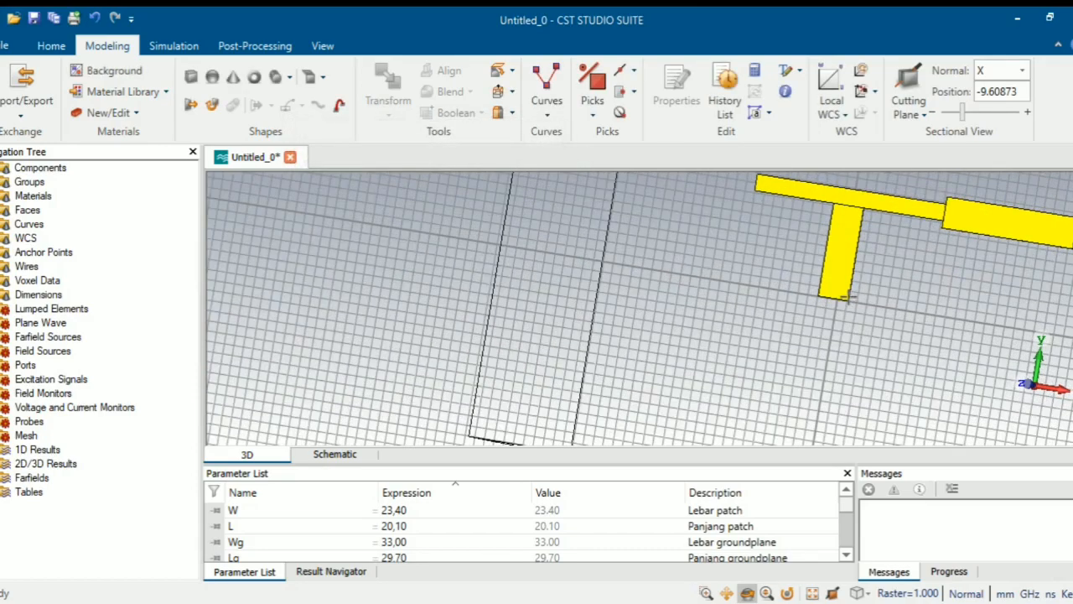
scroll(847, 294, "down", 2)
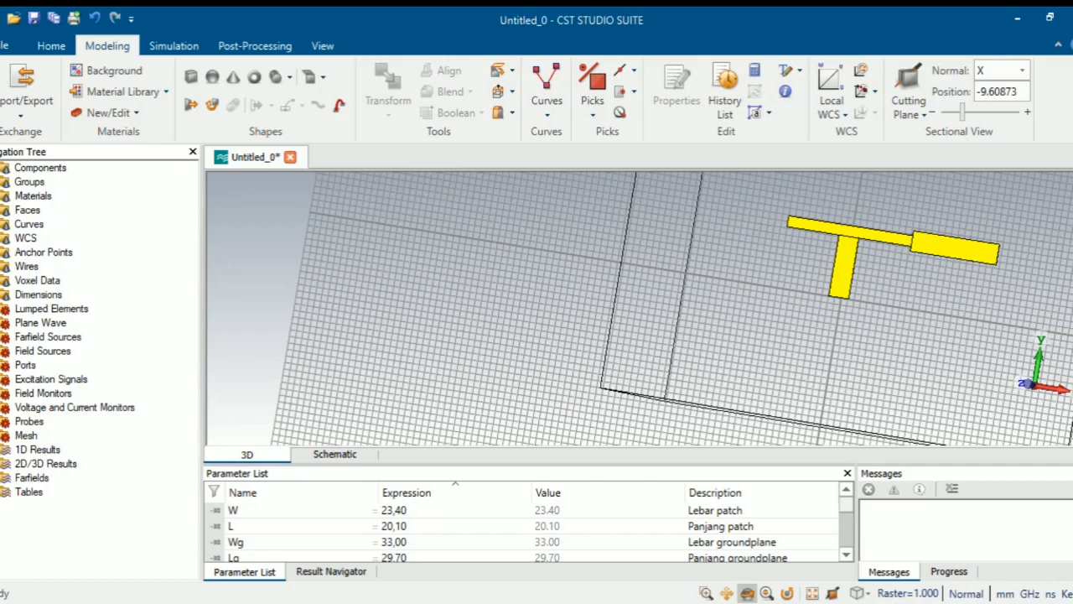
left_click(1, 168)
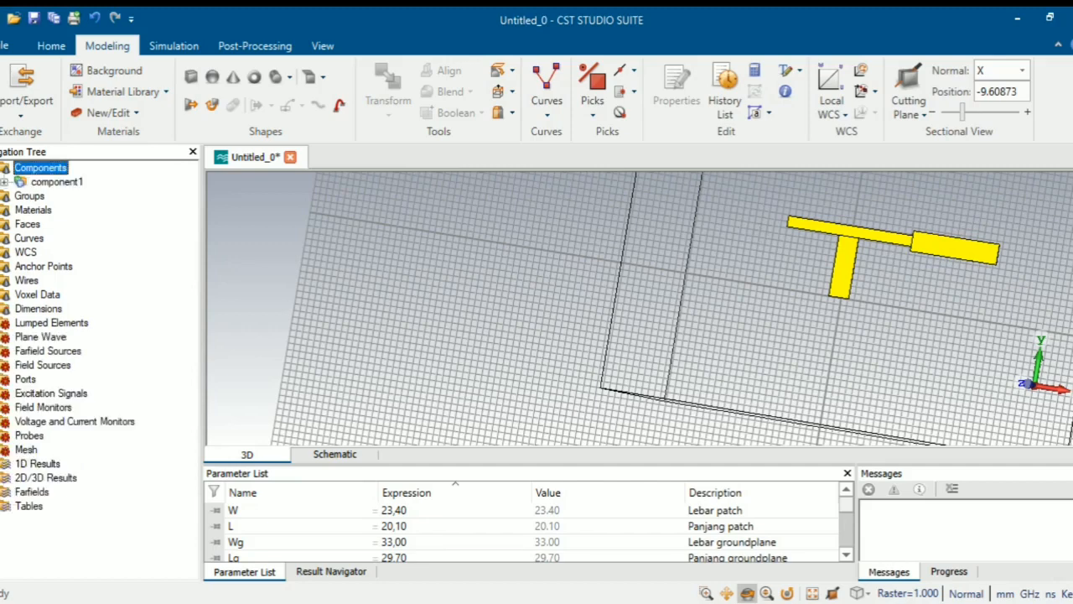
left_click(5, 182)
left_click(97, 195)
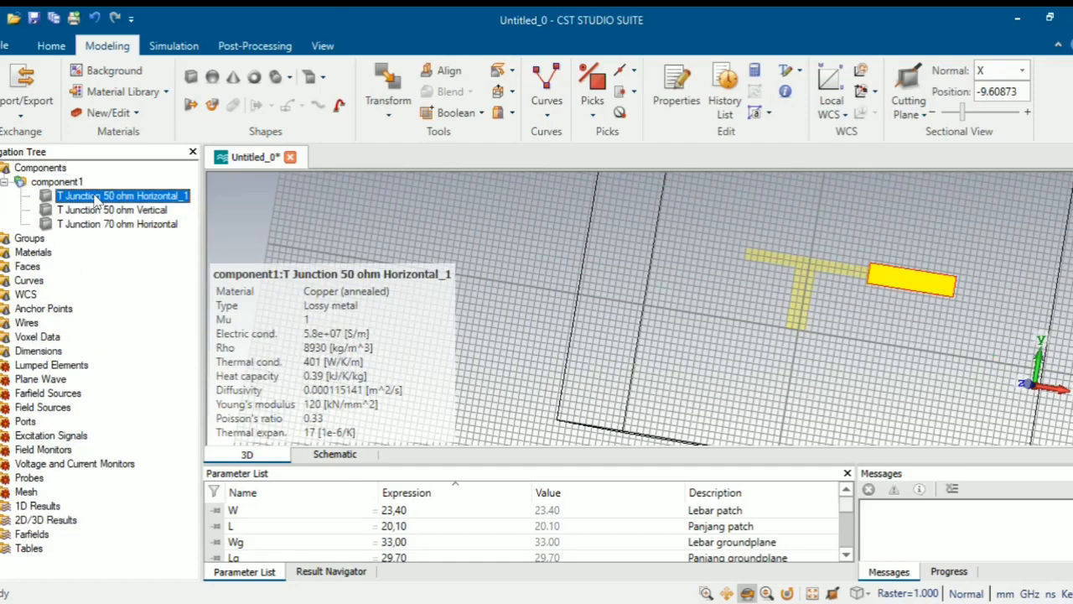
- Mirror-copy T Junction 50 ohm Horizontal_1 using normal X = -1 onto the left end
right_click(98, 200)
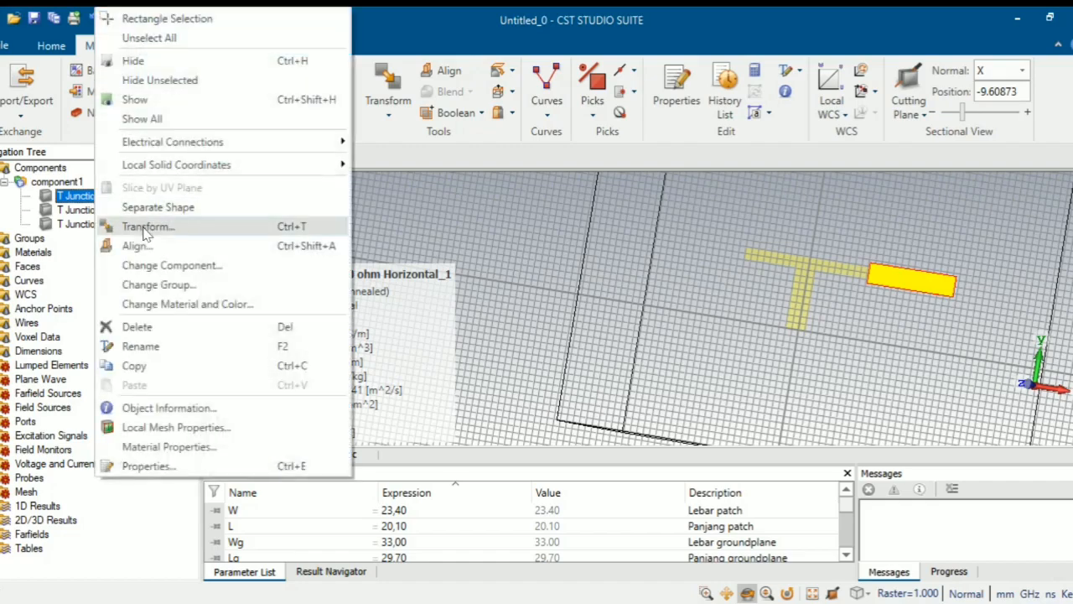
left_click(144, 228)
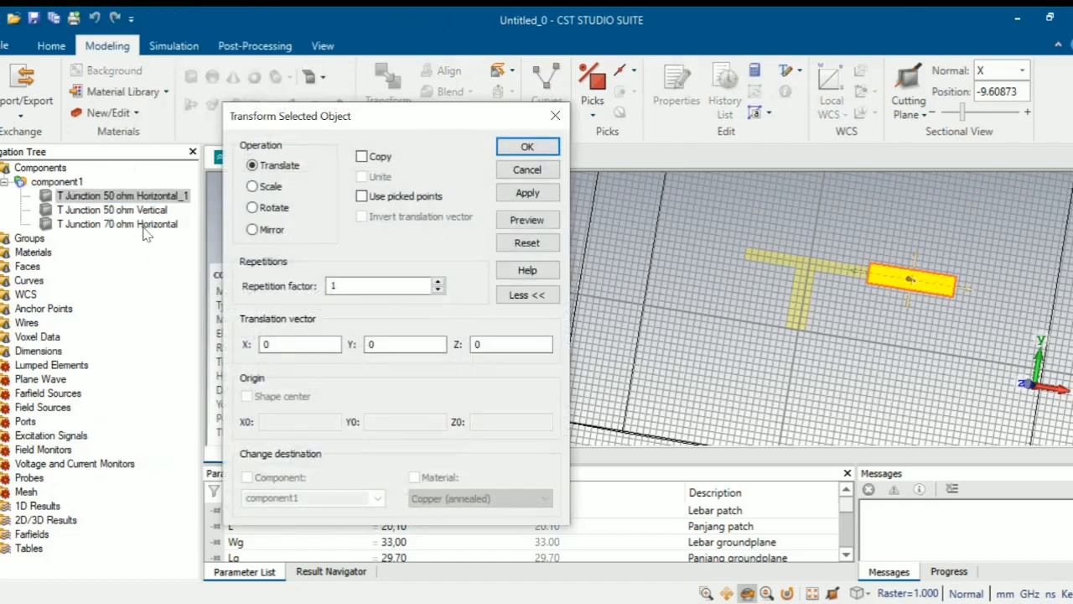
left_click(273, 230)
double_click(280, 340)
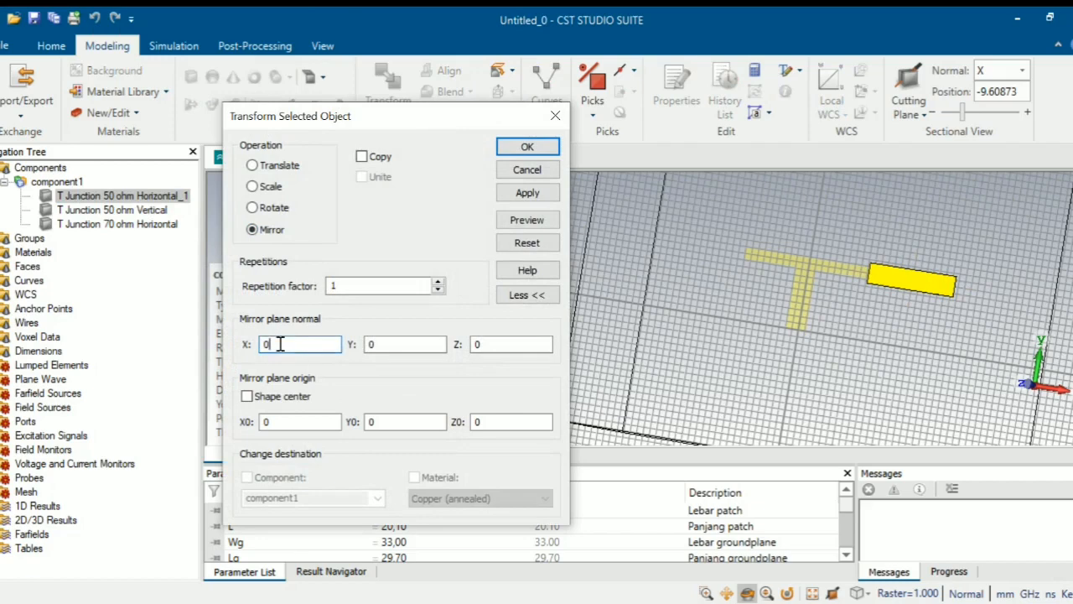
type("-1")
left_click(362, 157)
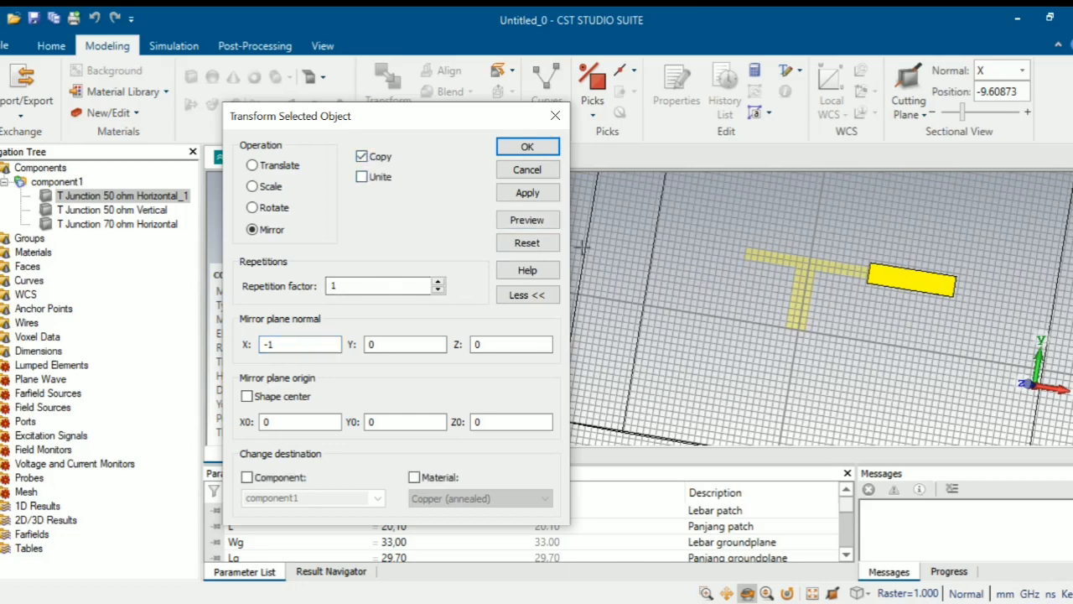
left_click(526, 220)
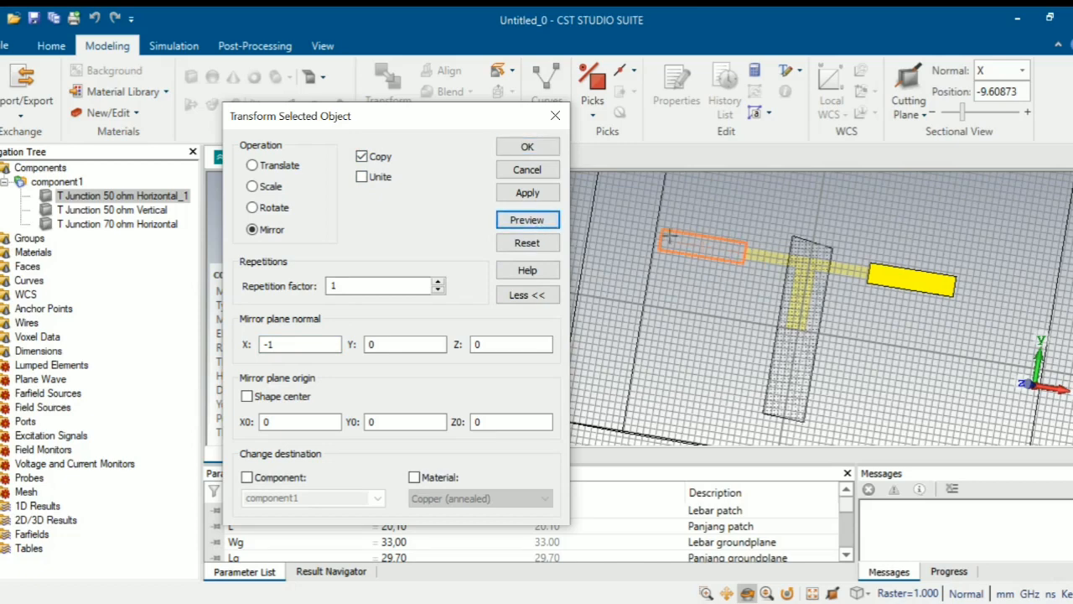
left_click(536, 147)
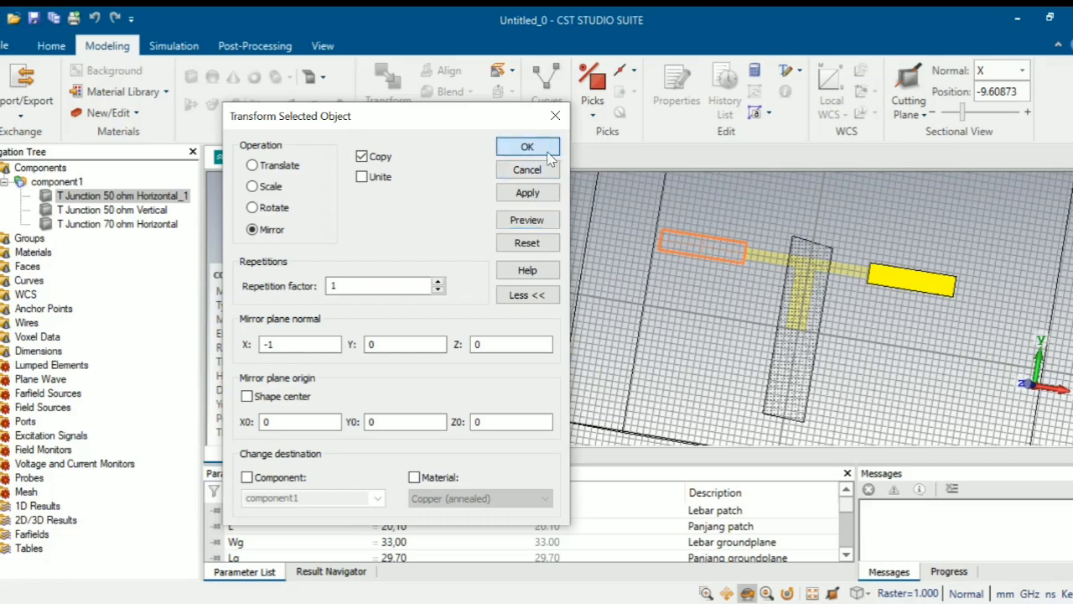
left_click(58, 183)
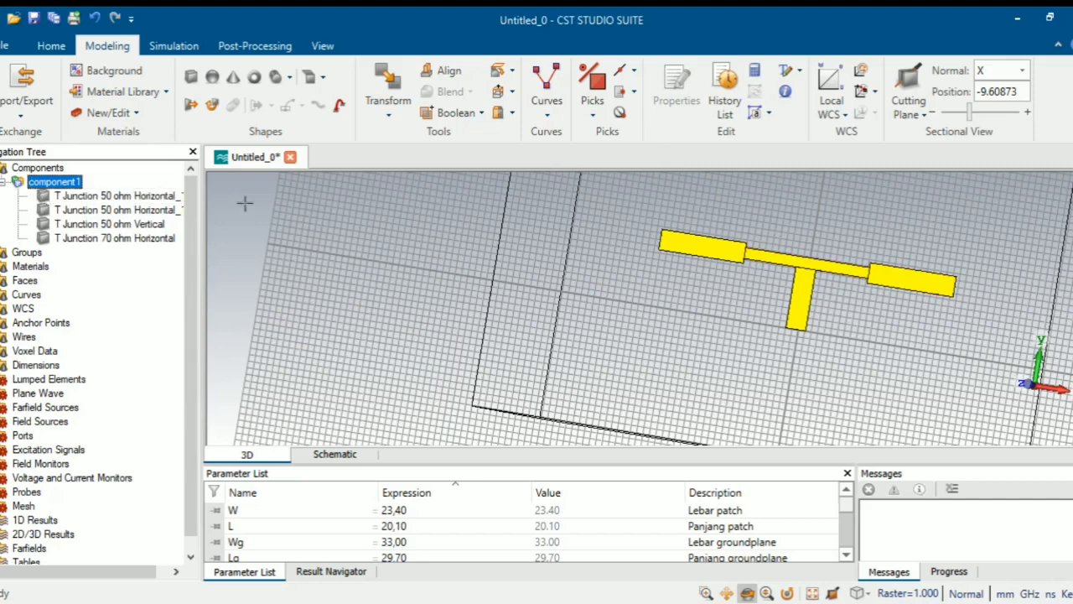
- Start a numeric brick named 'Feedline'
left_click(191, 77)
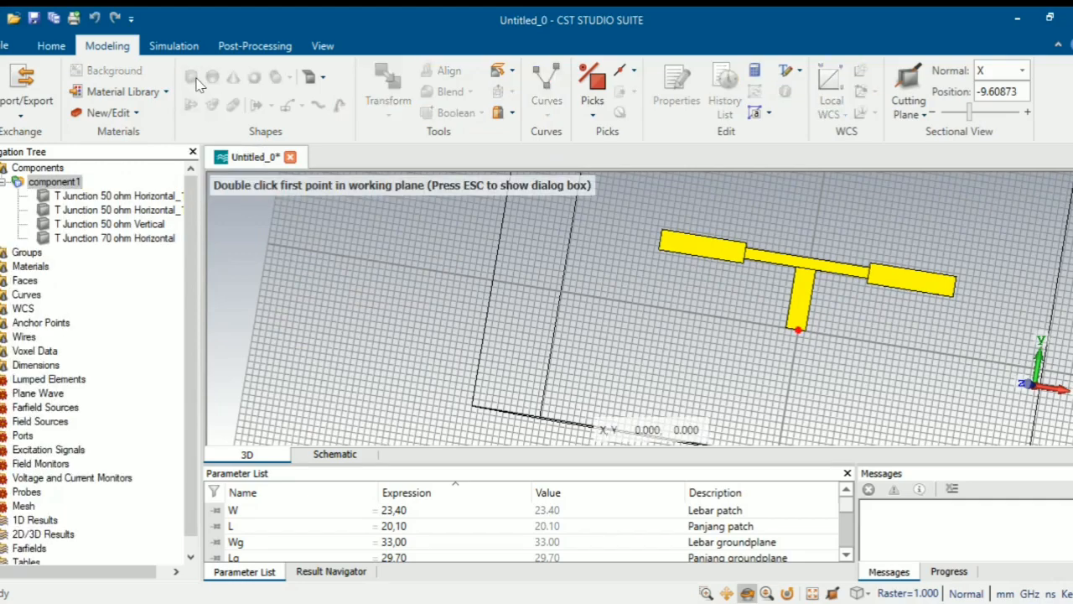
key("Escape")
left_click_drag(886, 40, 265, 49)
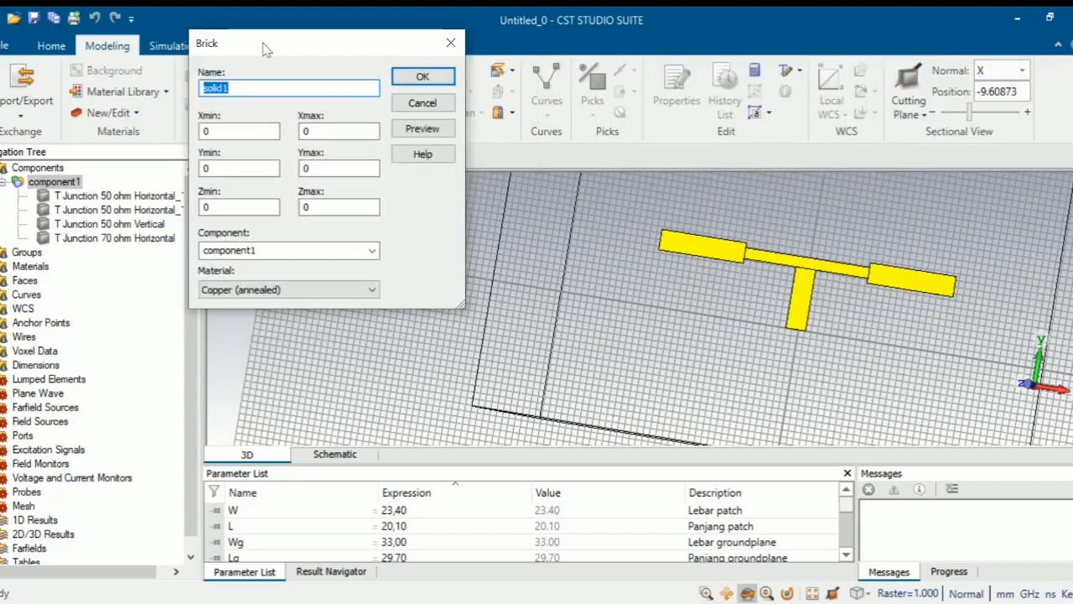
key("BackSpace")
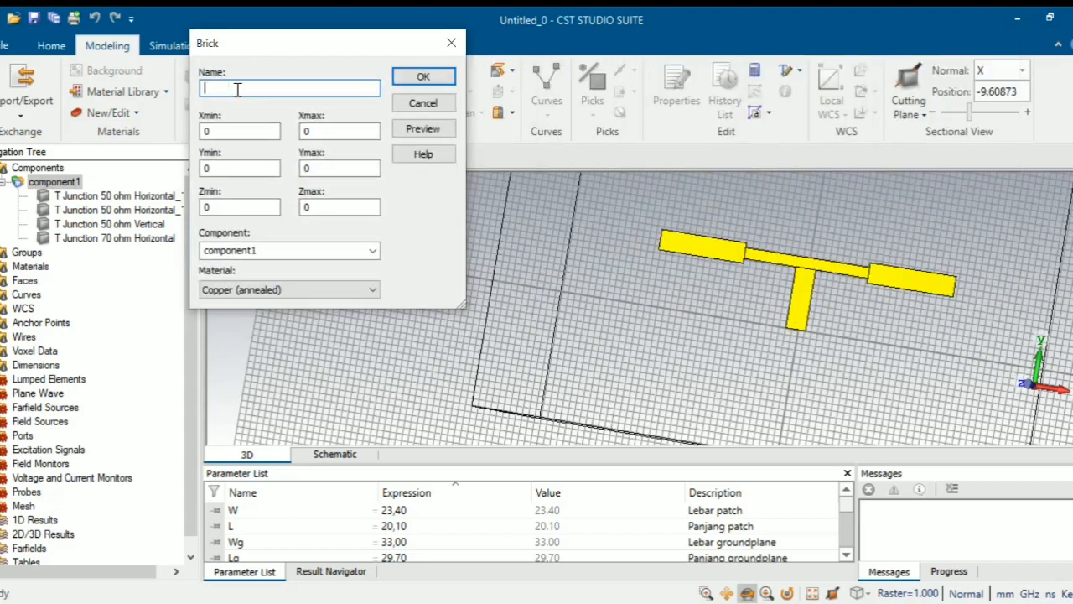
type("Feedline")
- Set the Feedline's X from r/2+W/2-Wf/2 to r/2+W/2+Wf/2
left_click(256, 130)
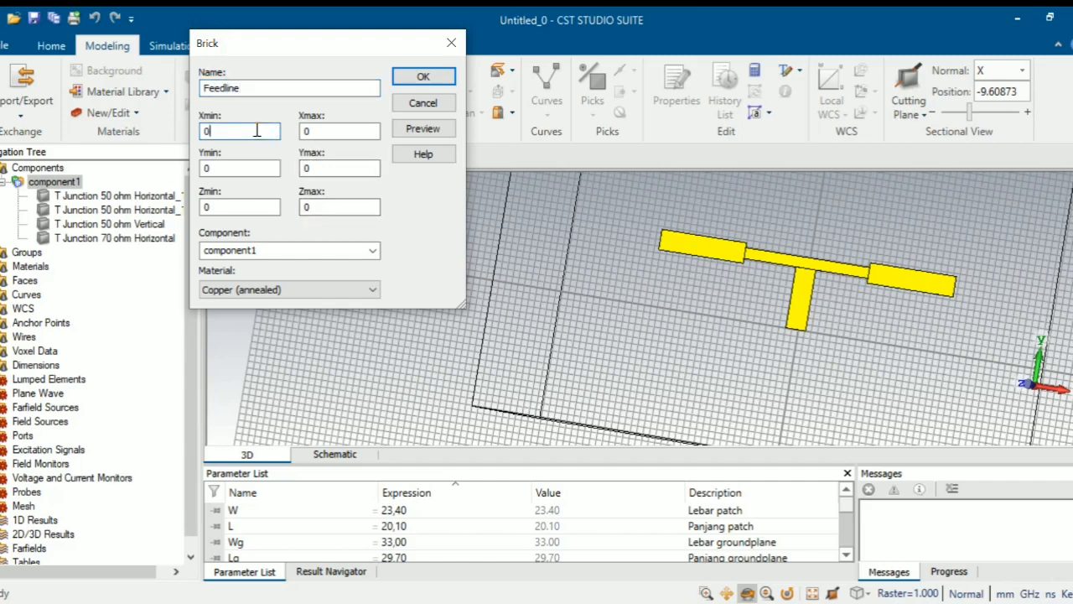
key("BackSpace")
type("r/2+W/2-Wf/2")
left_click(319, 130)
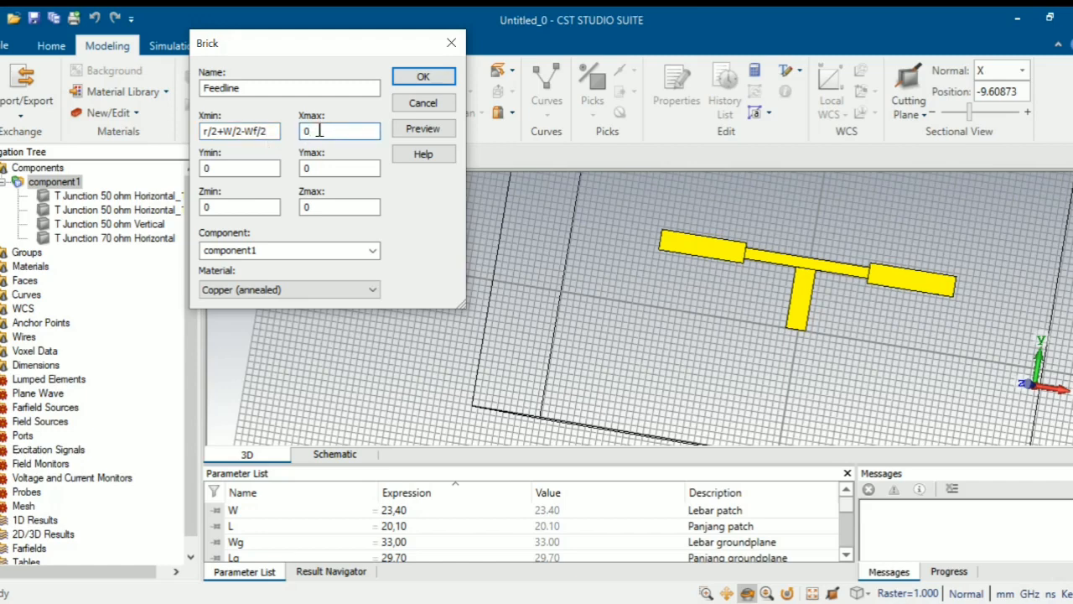
key("BackSpace")
type("r/2+wf")
key("BackSpace")
key("BackSpace")
type("W/2")
type("+Wf/2")
- Set the Feedline's Y from Lf+Wf2/2+Wf/2 to that expression plus Lf
left_click(226, 168)
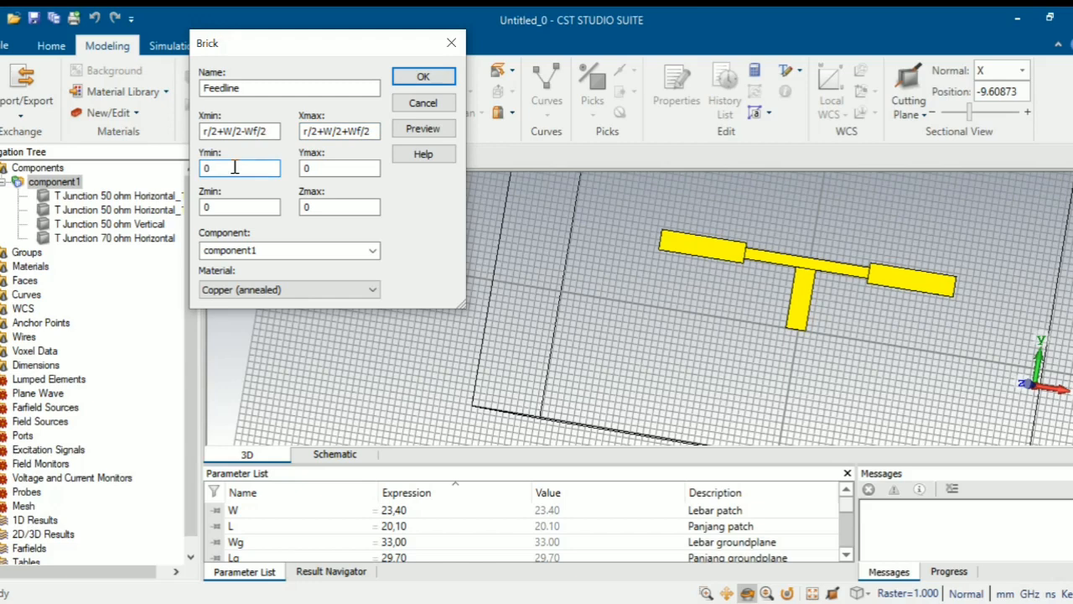
key("BackSpace")
type("Lf+Wf2/2+Wf/2")
left_click(347, 170)
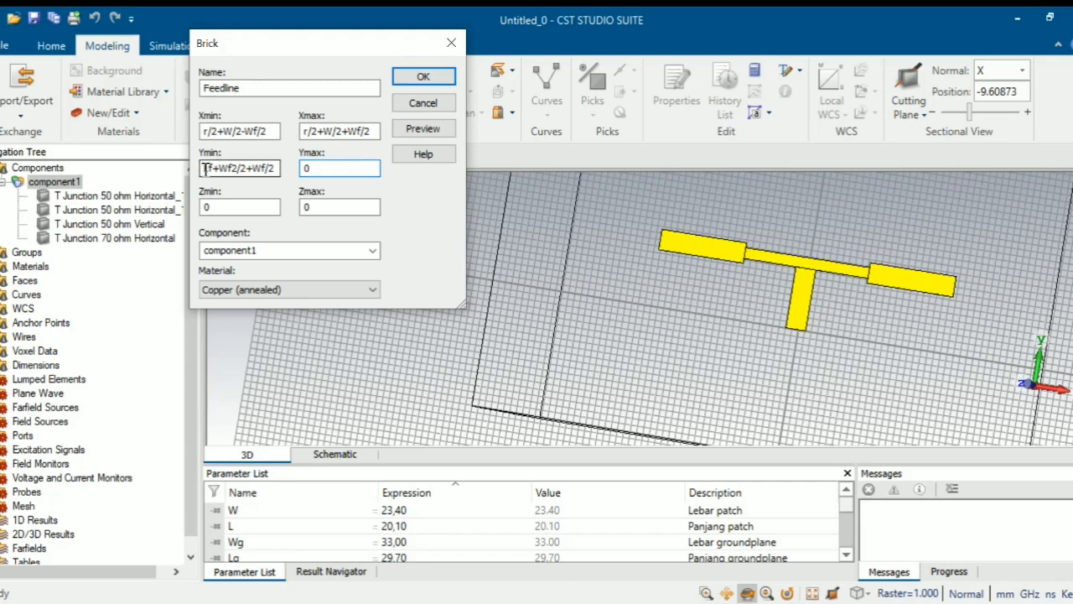
left_click_drag(204, 168, 283, 172)
key("ctrl+c")
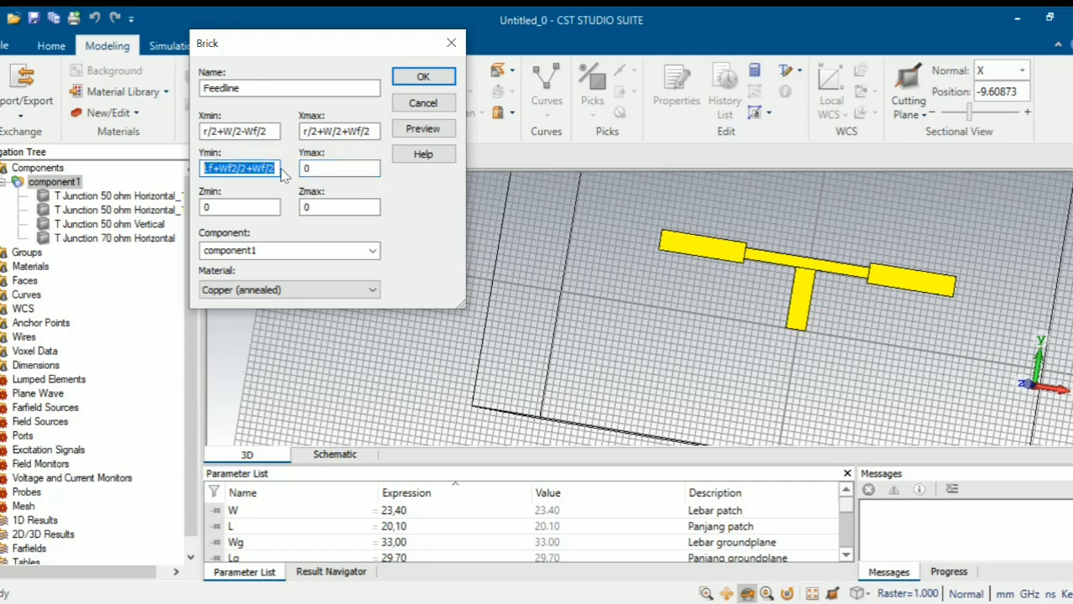
left_click(333, 169)
key("BackSpace")
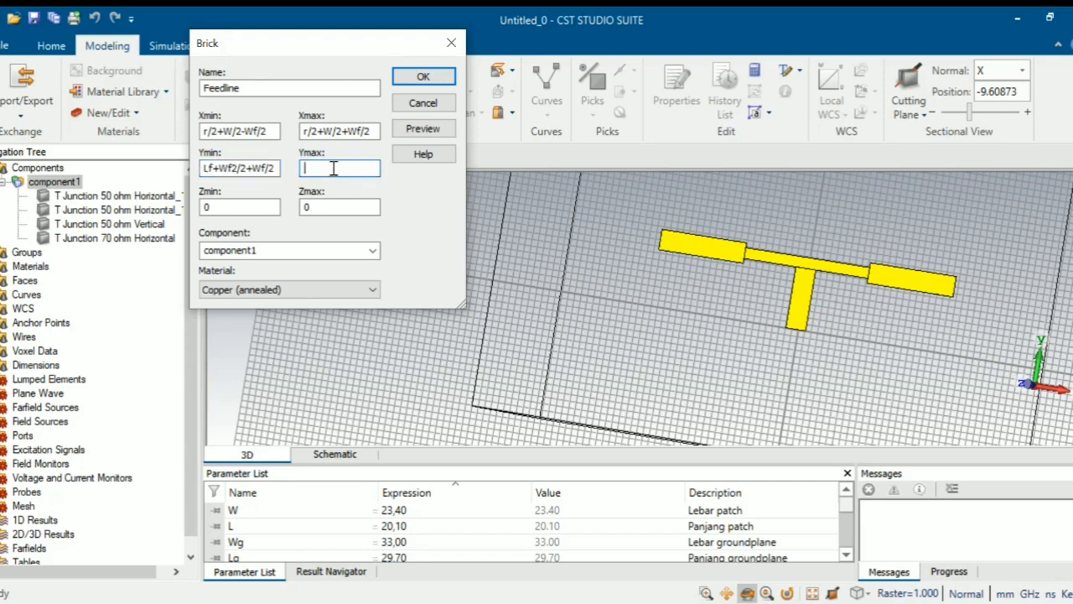
key("ctrl+v")
type("+Lf")
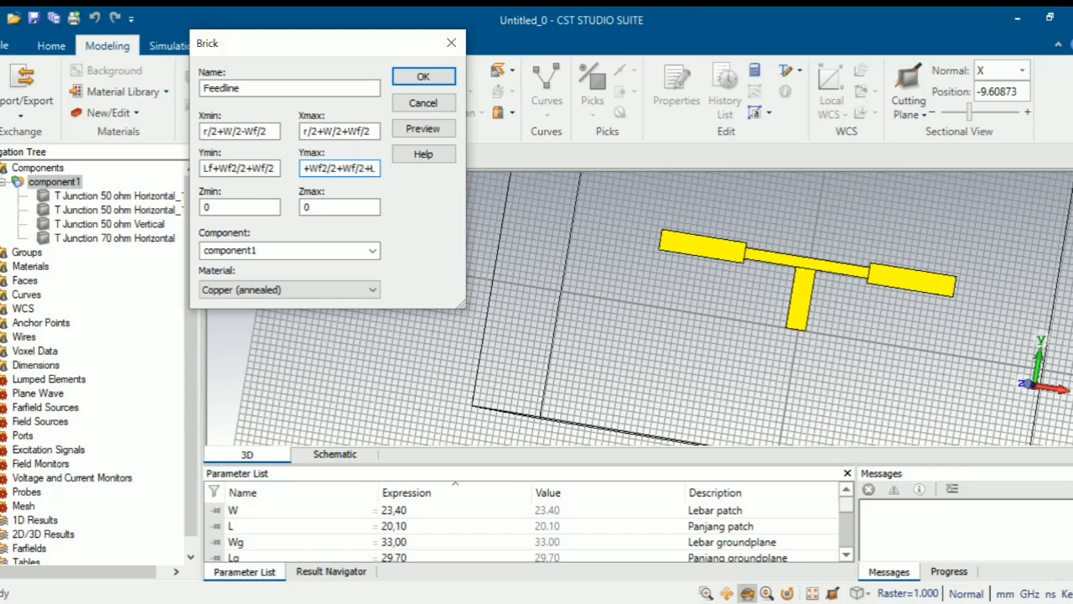
- Set Z from t+h to t+h+t, then preview and create the Feedline brick
left_click(255, 204)
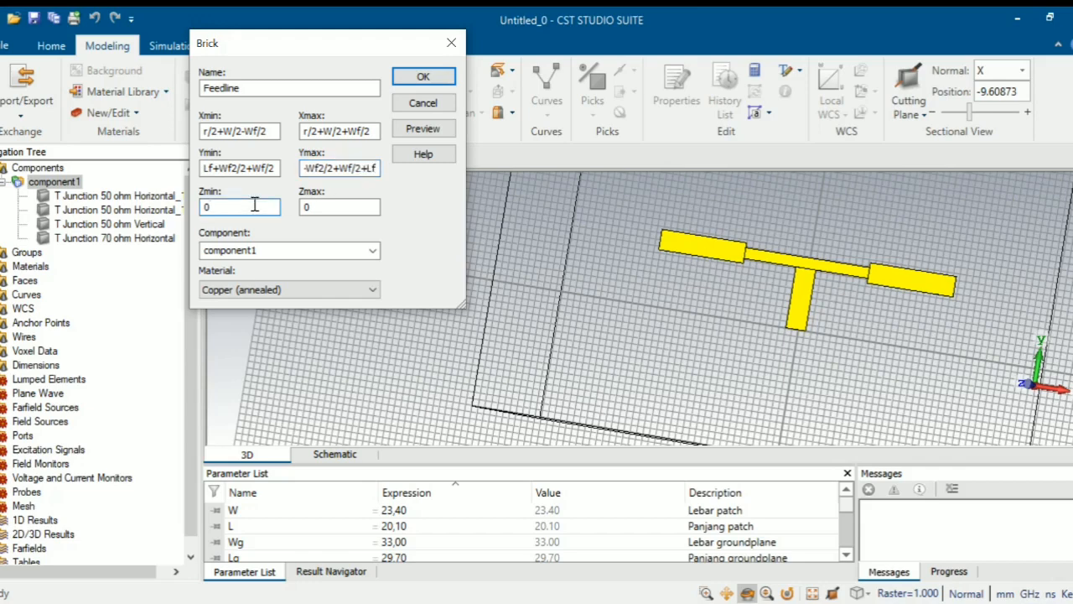
key("BackSpace")
type("t+h")
left_click(314, 208)
key("BackSpace")
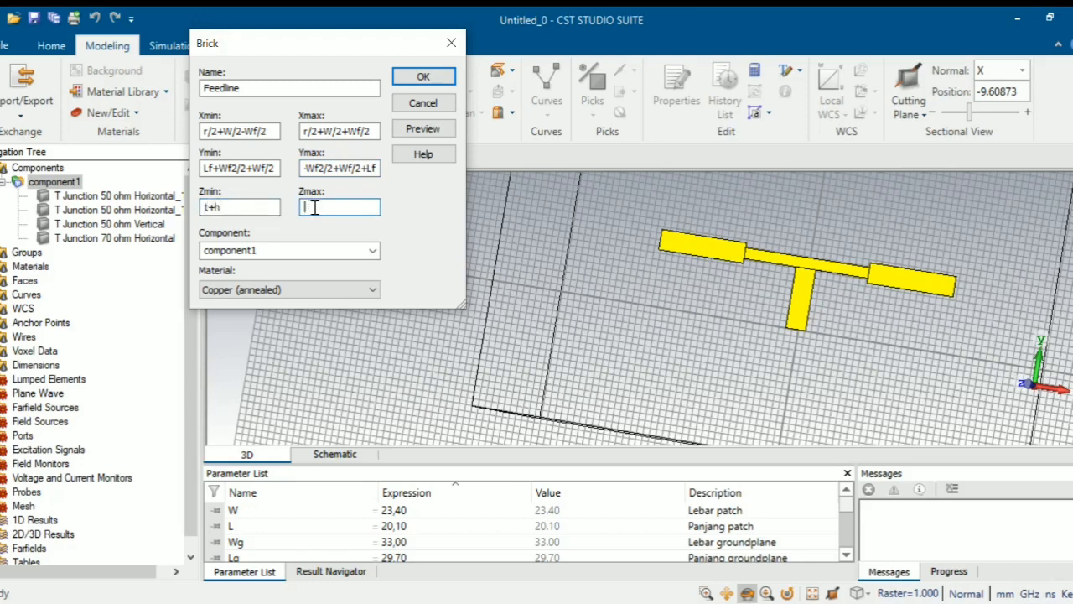
type("t+h+t")
left_click(433, 134)
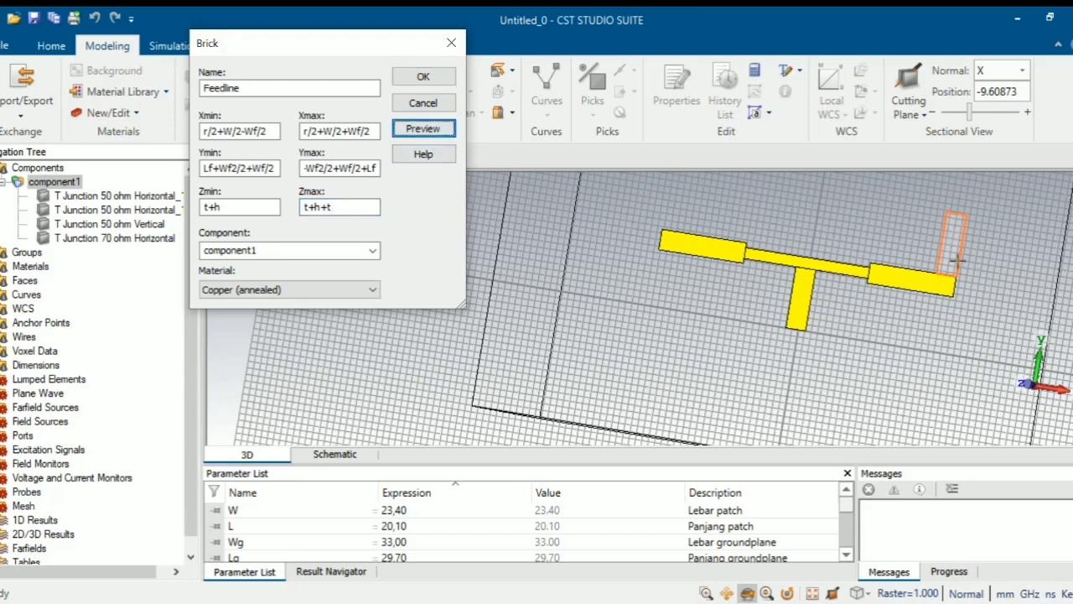
left_click(423, 76)
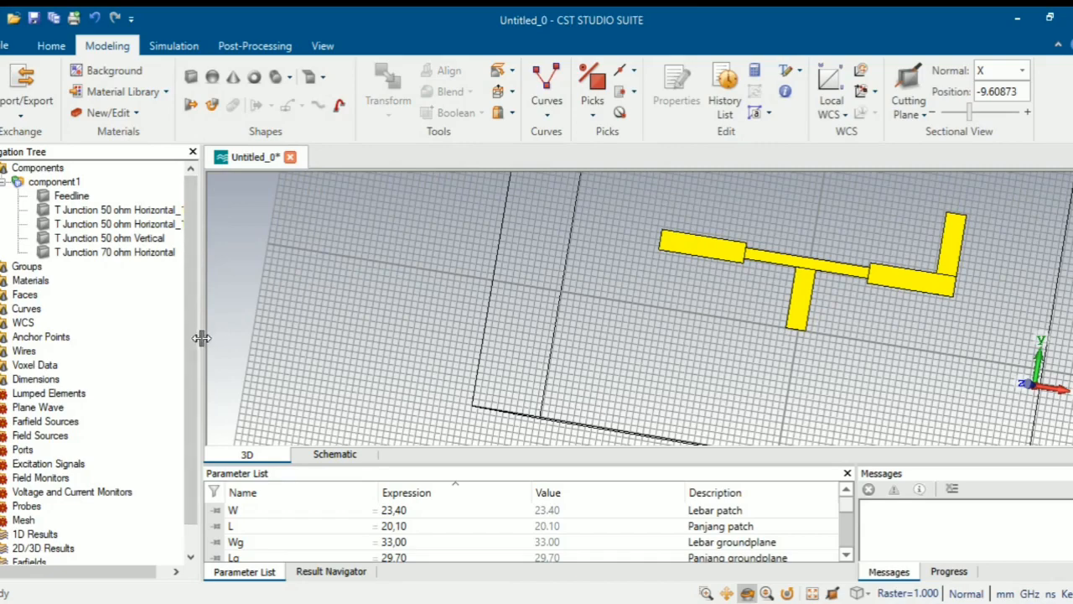
left_click_drag(206, 335, 256, 339)
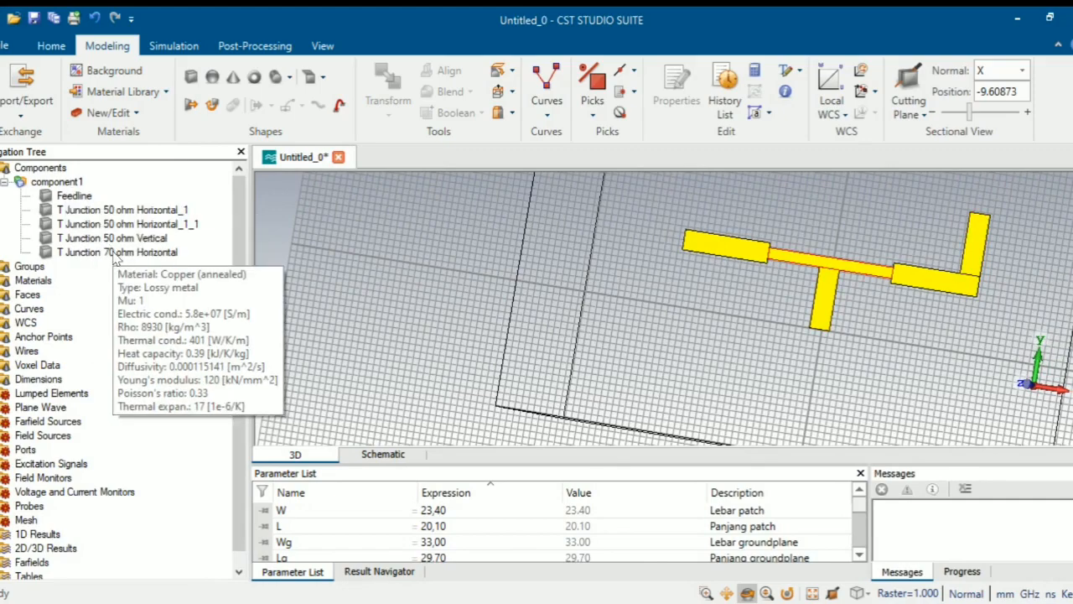
left_click(82, 196)
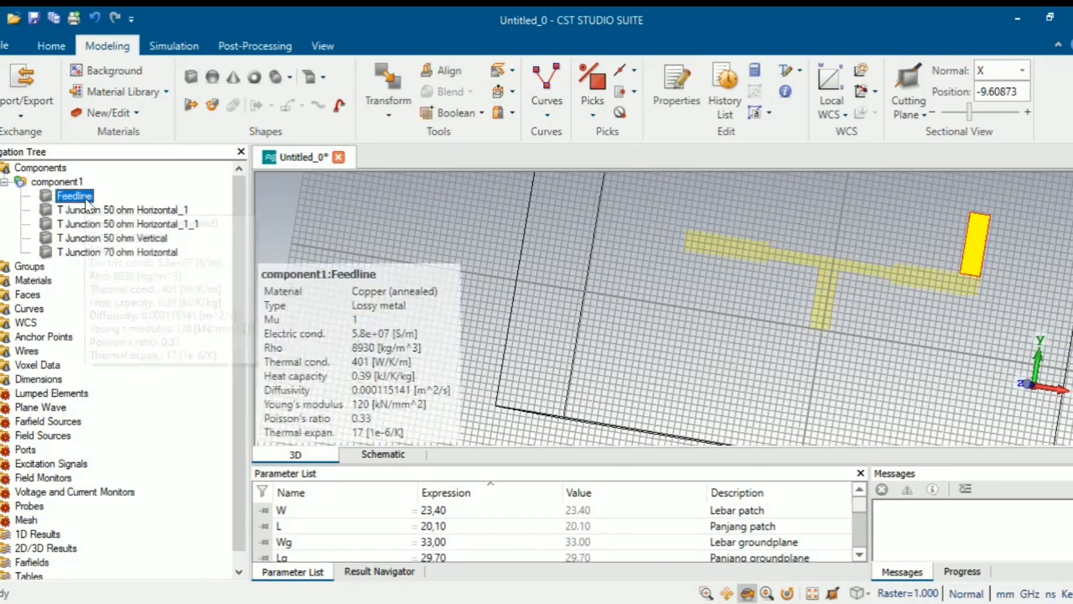
right_click(85, 200)
left_click(137, 228)
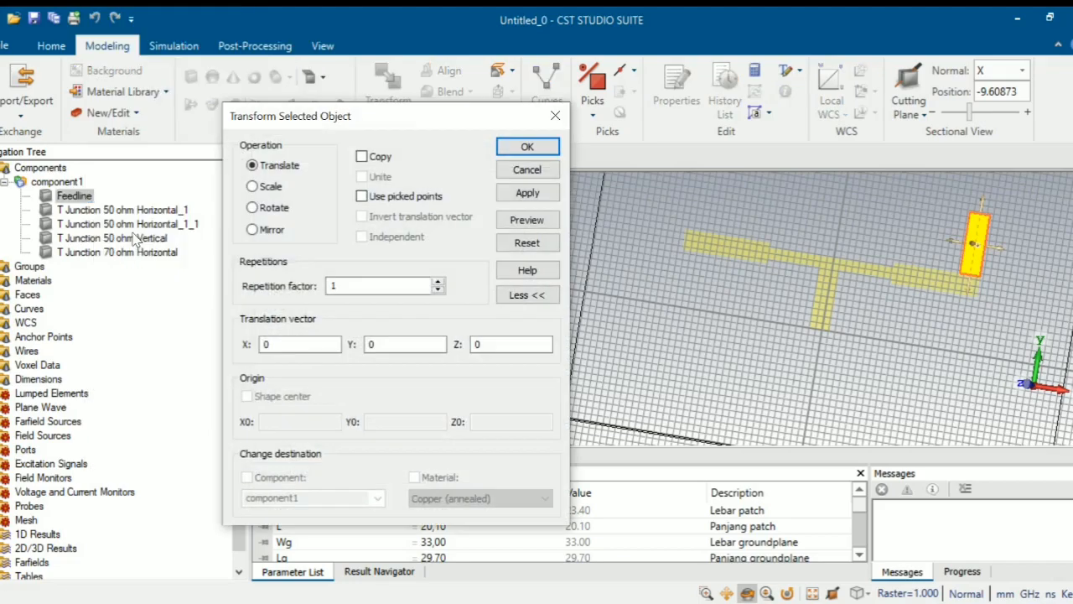
left_click(277, 231)
left_click(353, 285)
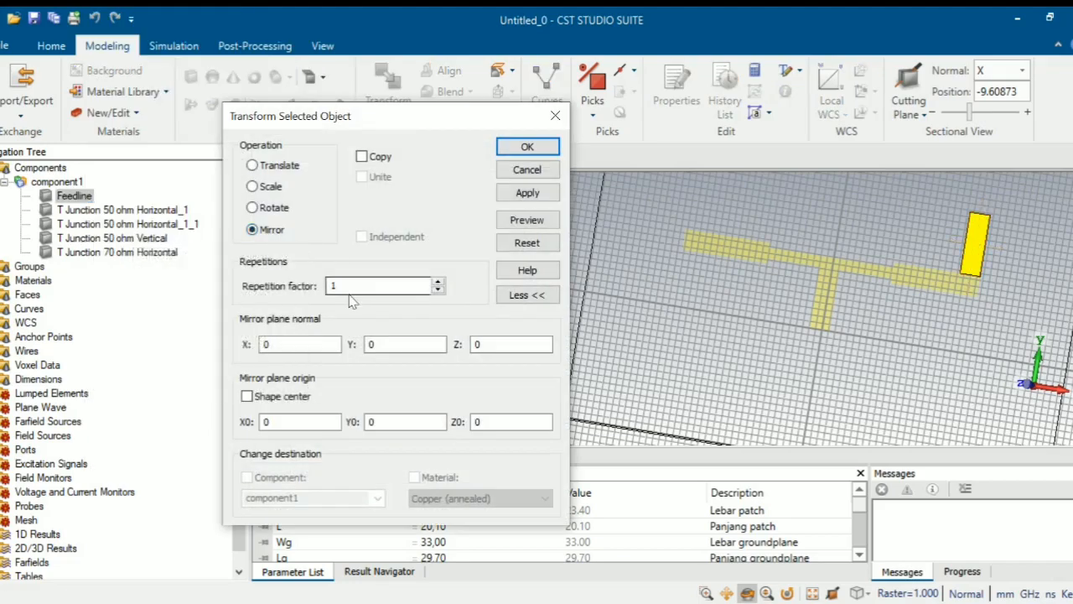
key("BackSpace")
type("-1")
key("BackSpace")
key("BackSpace")
type("0")
left_click(289, 343)
key("BackSpace")
type("-1")
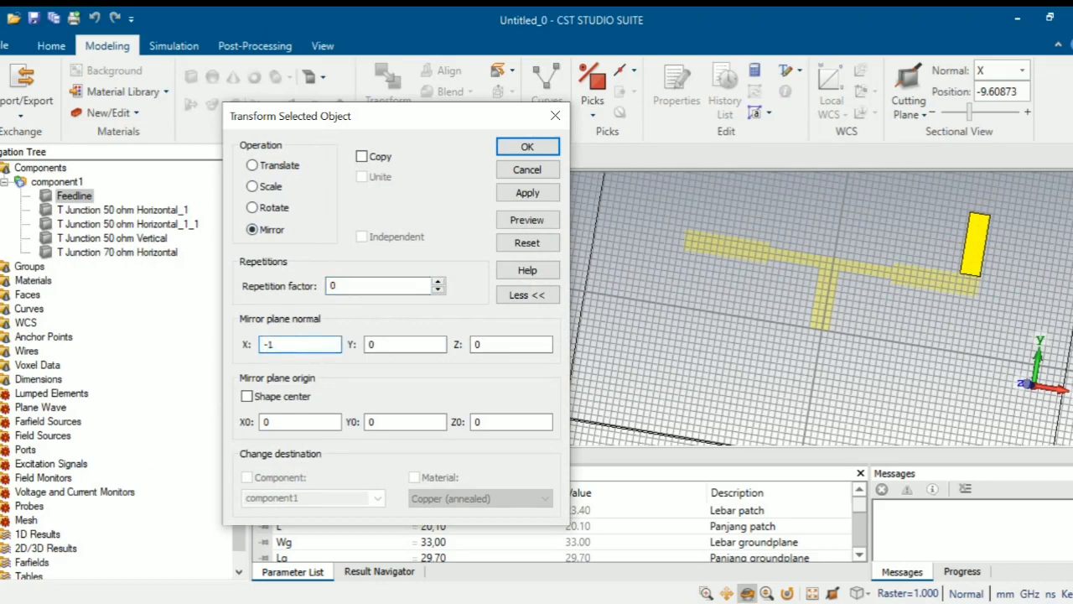
left_click(362, 157)
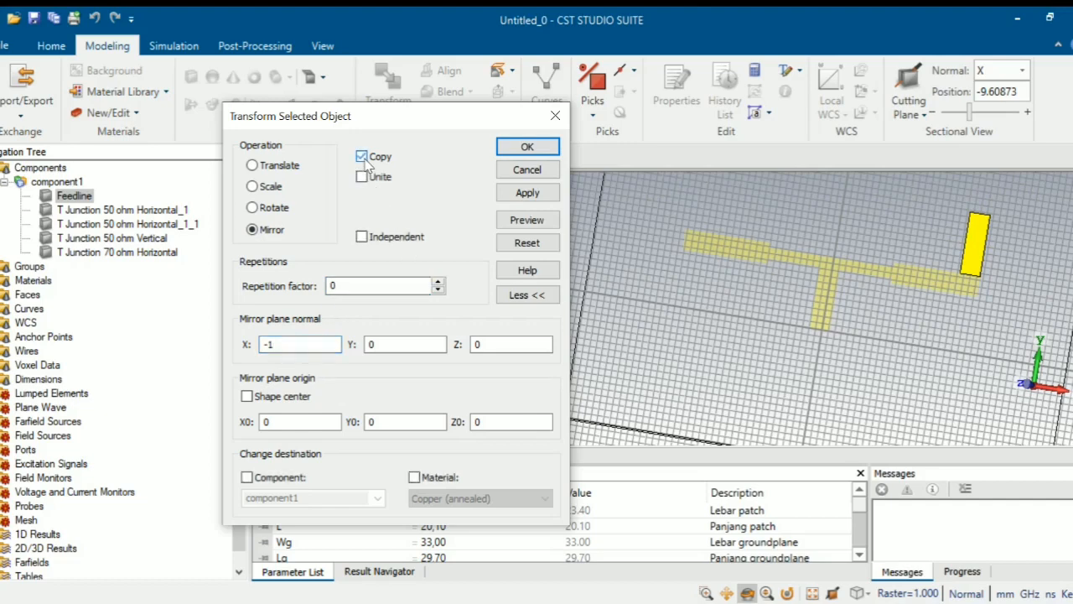
left_click(547, 221)
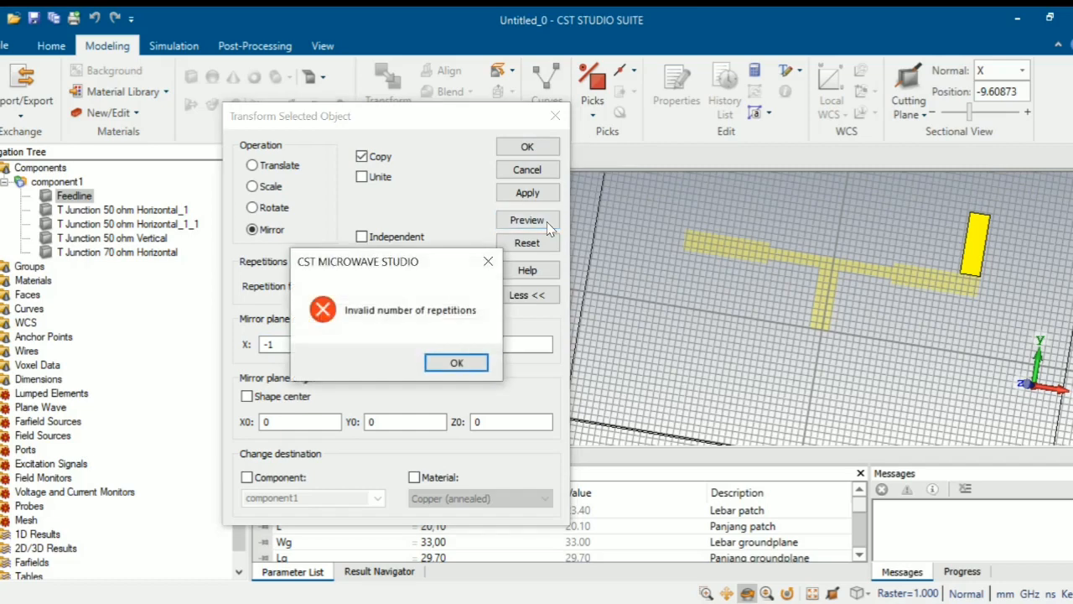
left_click(468, 367)
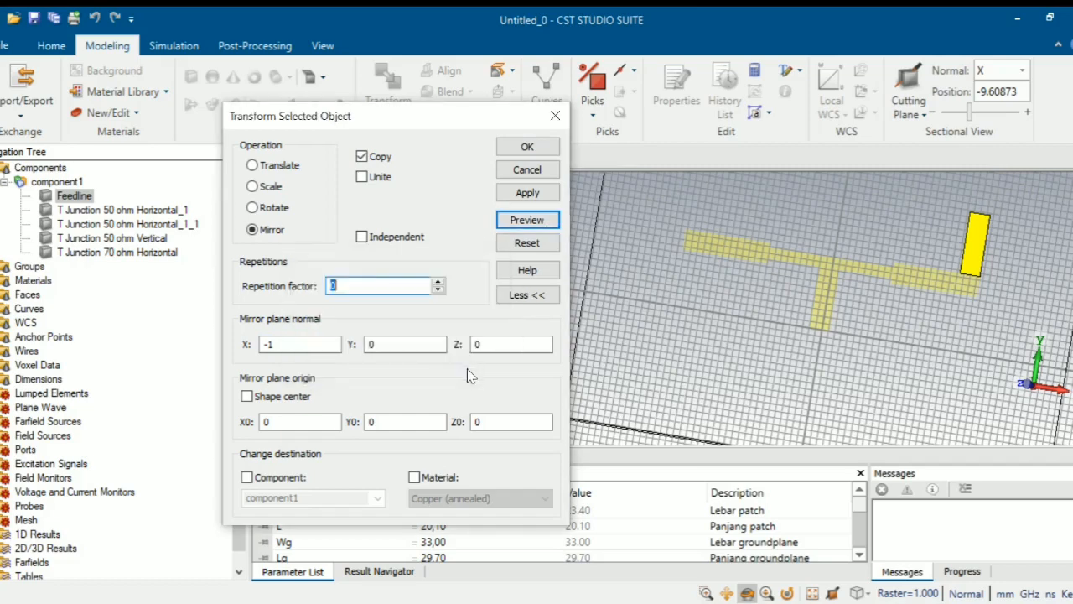
left_click(552, 221)
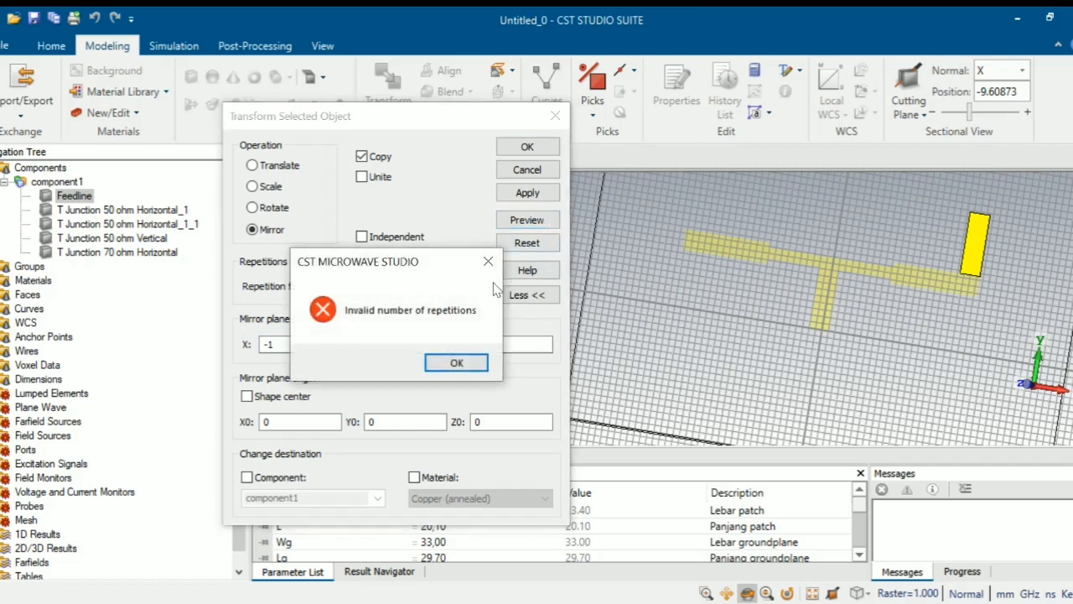
left_click(457, 362)
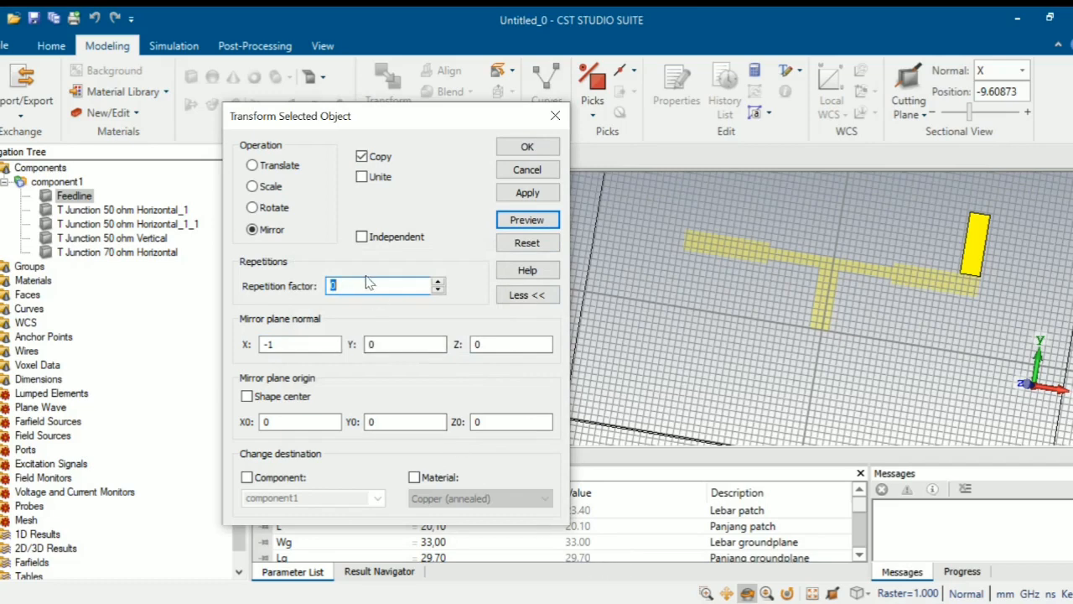
left_click(438, 283)
left_click(438, 283)
left_click(437, 290)
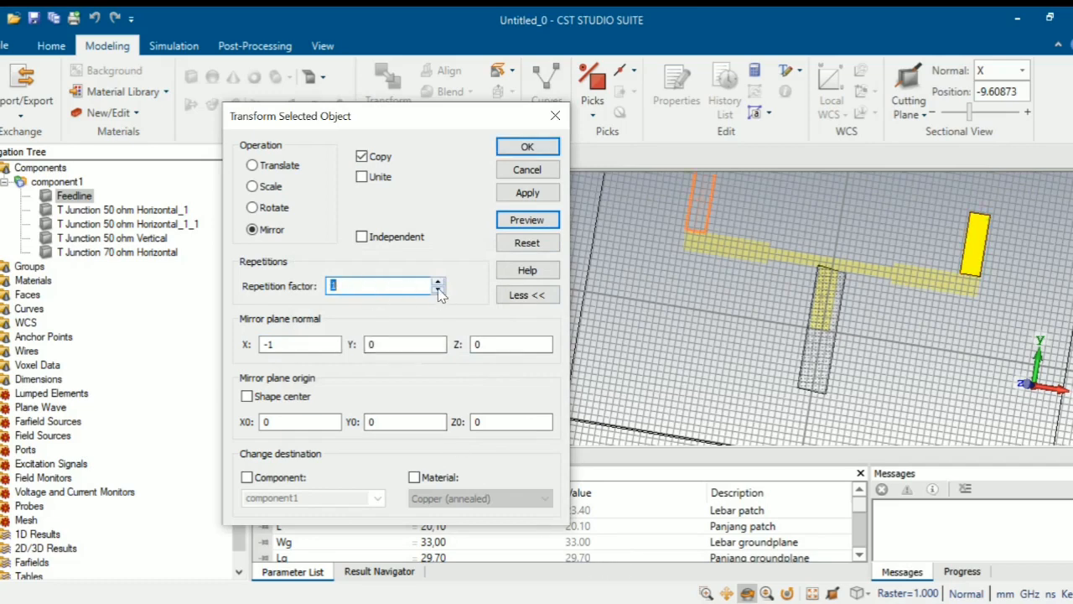
left_click(438, 290)
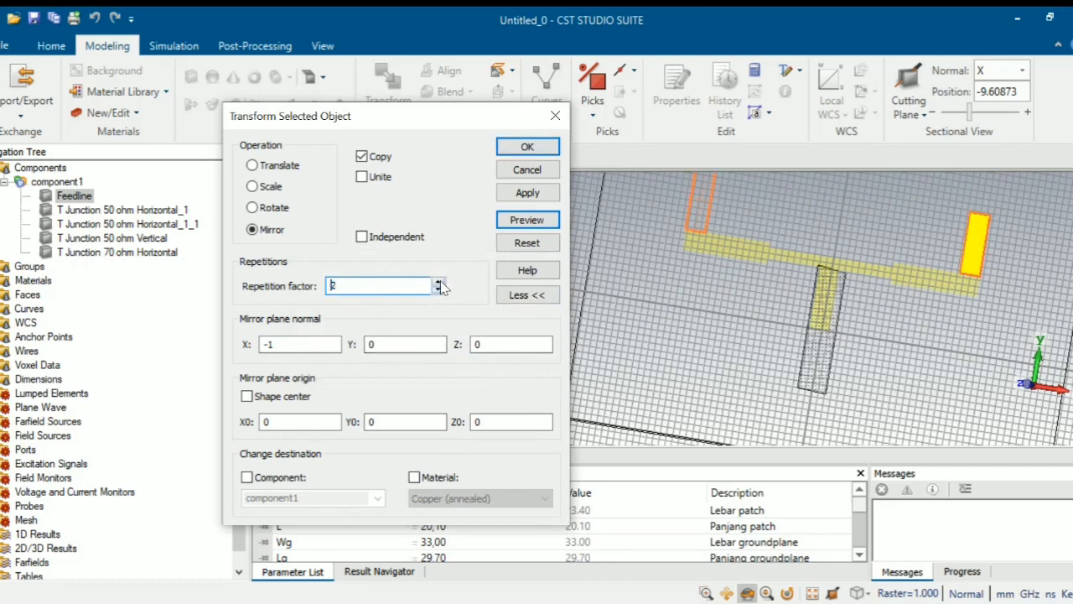
left_click(555, 115)
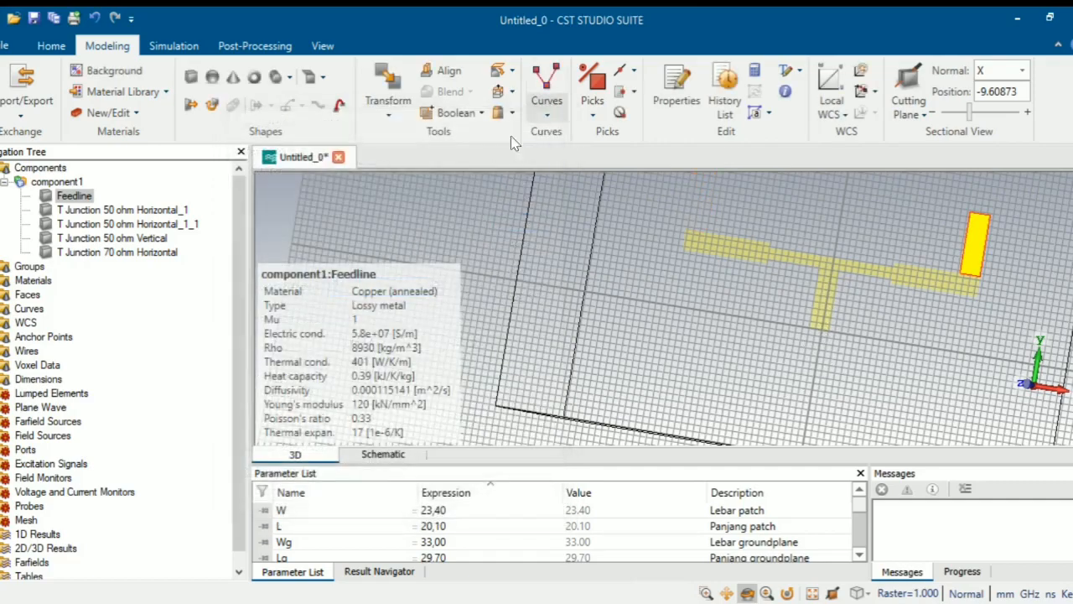
- Mirror-copy Feedline with normal X = -1 to make Feedline_1, then select component1
right_click(96, 197)
left_click(157, 225)
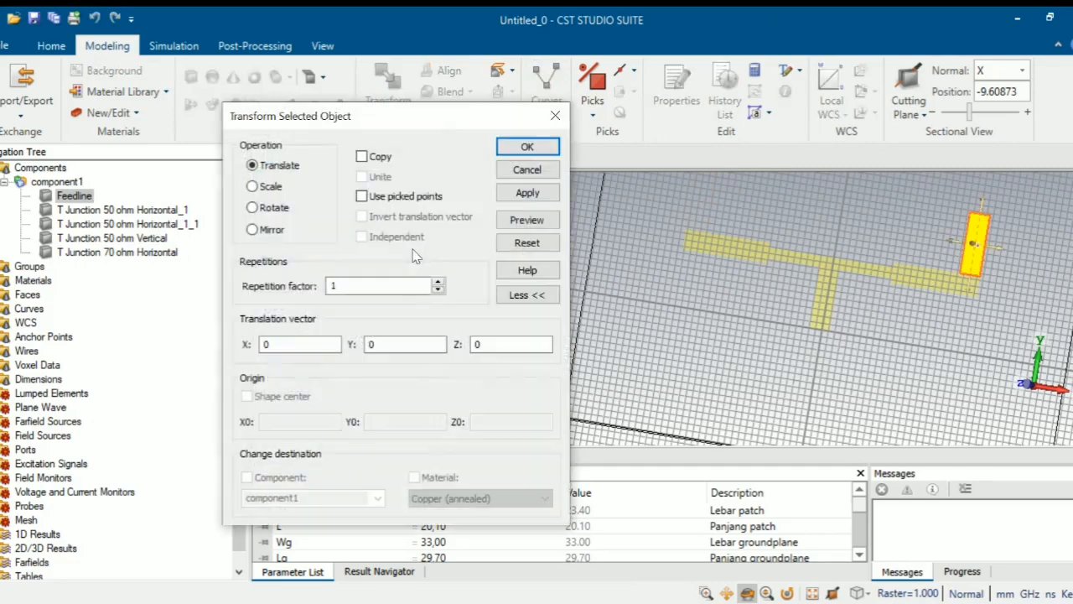
left_click(275, 229)
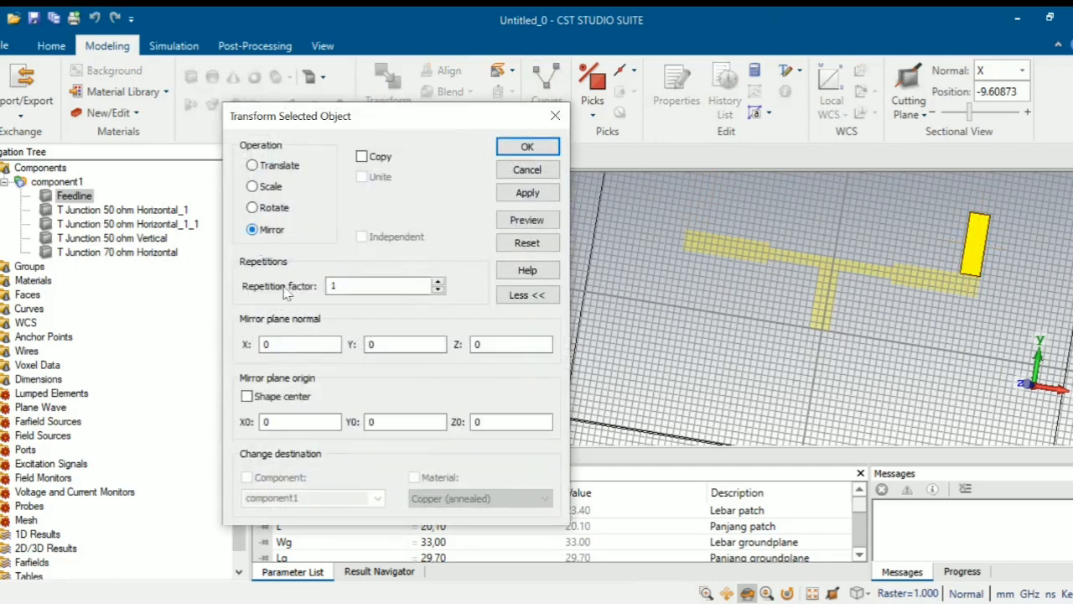
left_click(285, 338)
key("BackSpace")
type("-1")
left_click(361, 156)
left_click(528, 221)
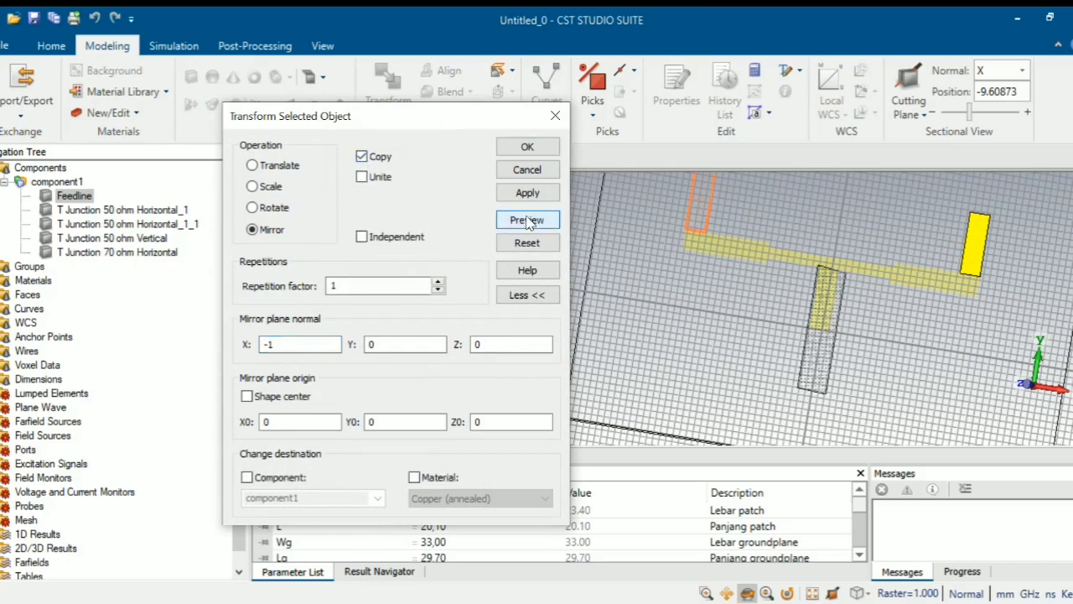
left_click(527, 148)
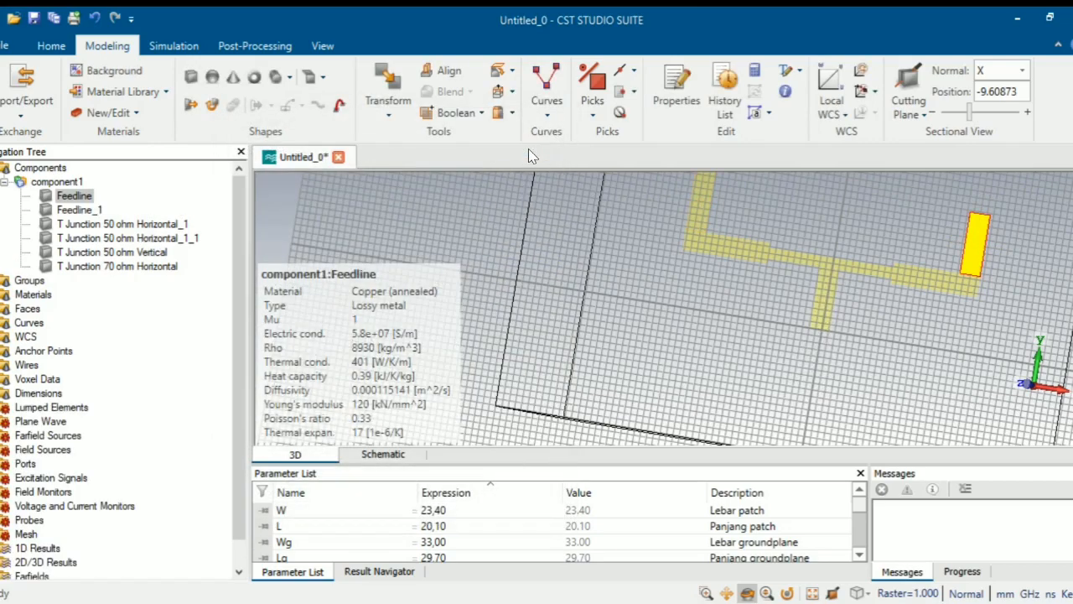
scroll(688, 269, "down", 2)
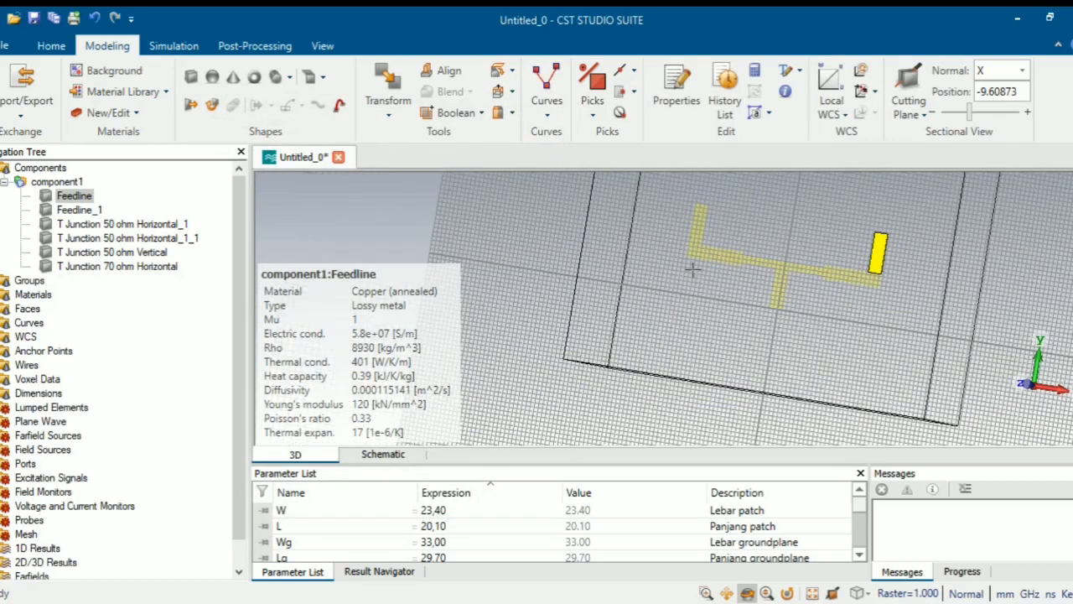
left_click(55, 182)
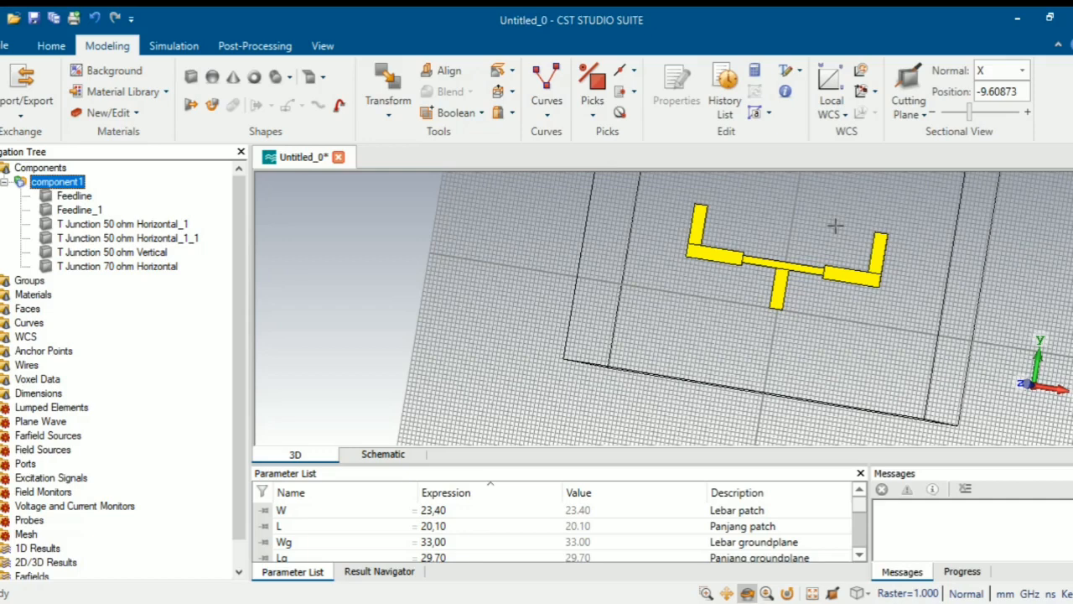
- Start a new brick, move its entry form off the model, and name it Patch
left_click(191, 77)
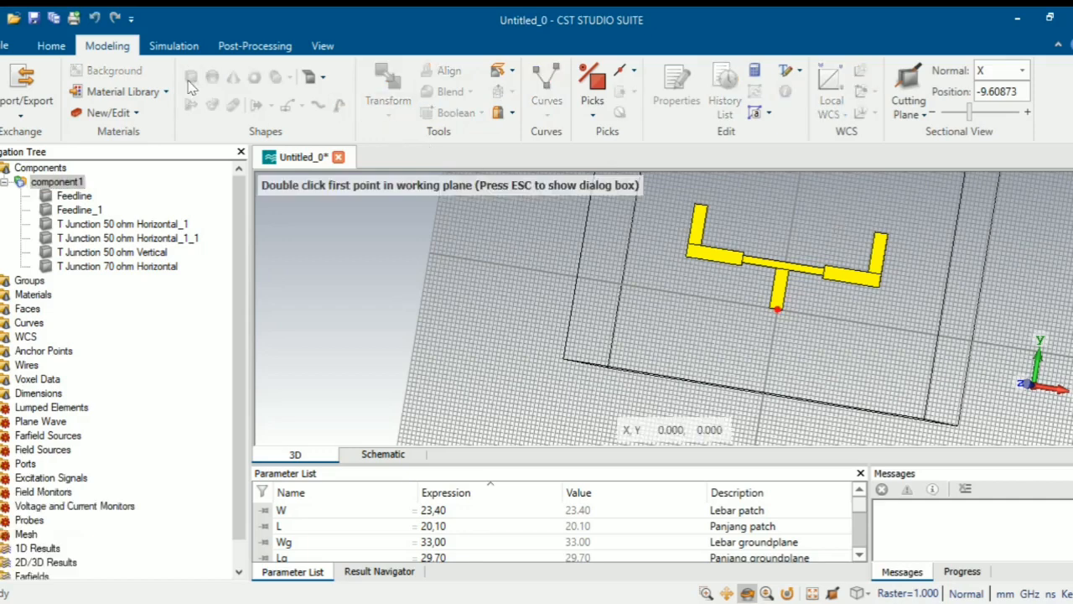
key("Escape")
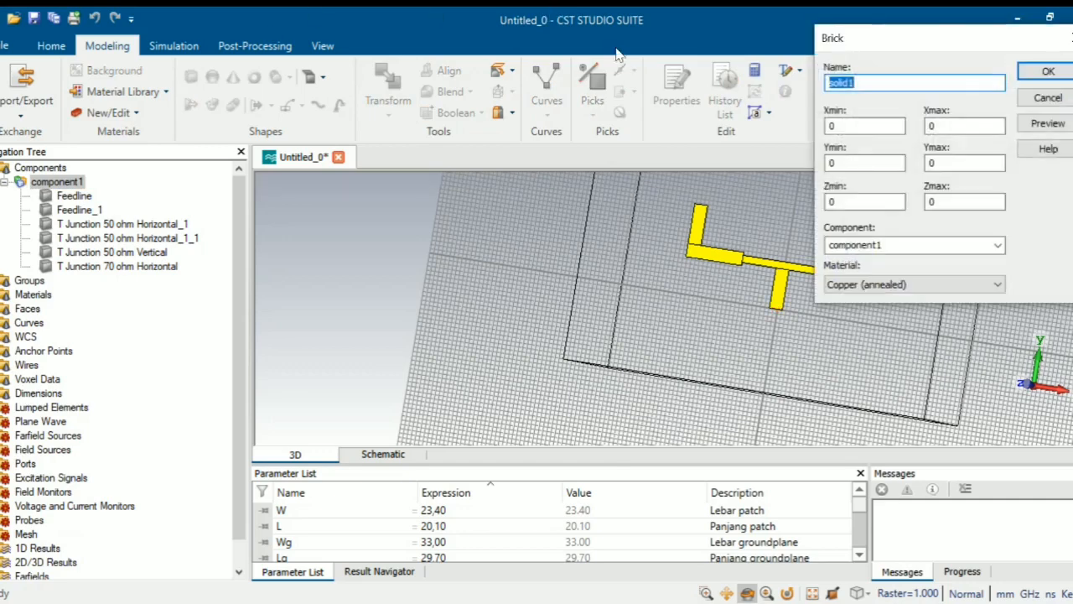
left_click_drag(916, 39, 466, 152)
key("BackSpace")
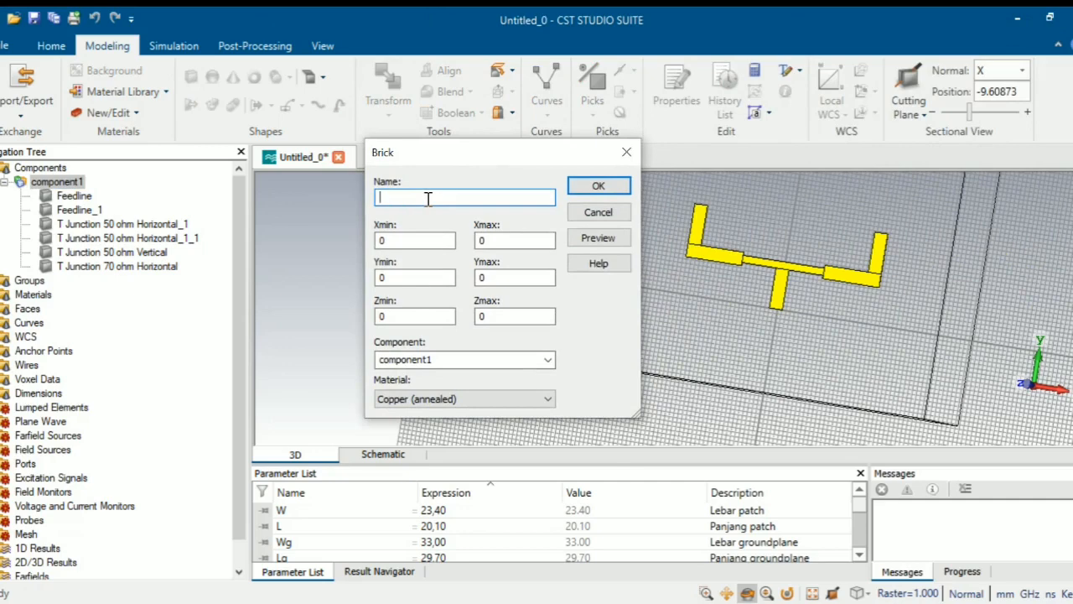
type("Patch")
- Set Xmin to r/2 and Xmax to r/2+W, and begin Ymin as (2*Lf)+Wf/2+Wf
left_click(415, 242)
key("BackSpace")
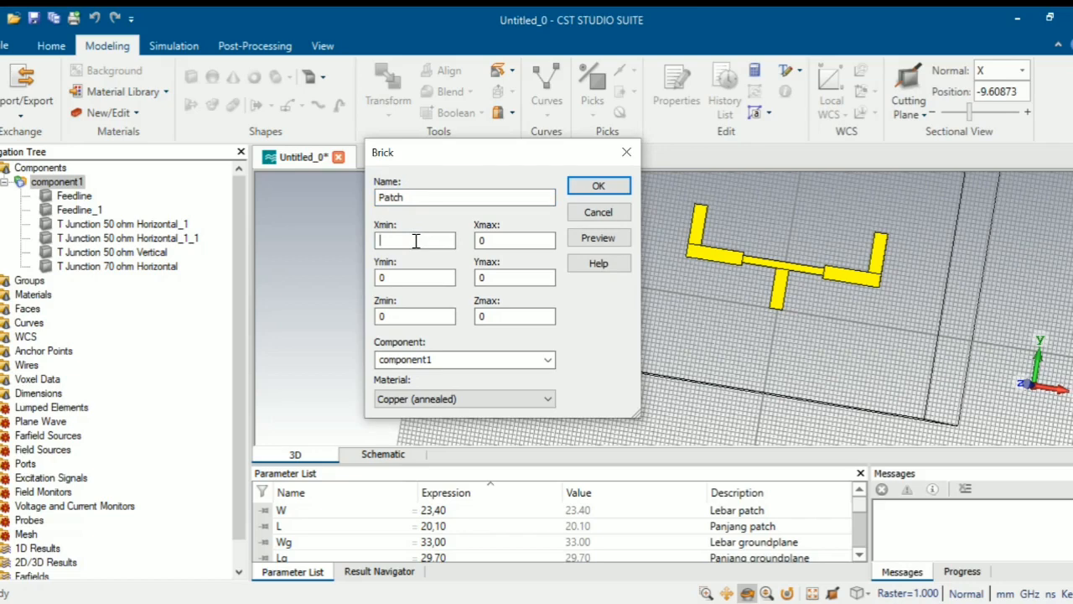
type("r/2")
left_click(494, 238)
key("BackSpace")
type("r/2+W")
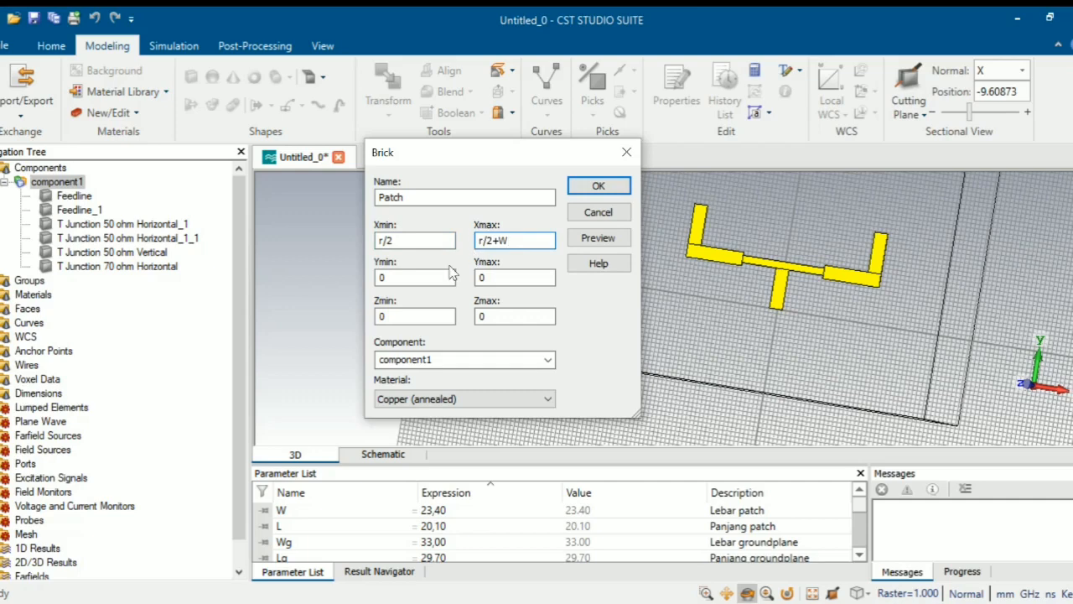
left_click(422, 277)
key("BackSpace")
type("(2")
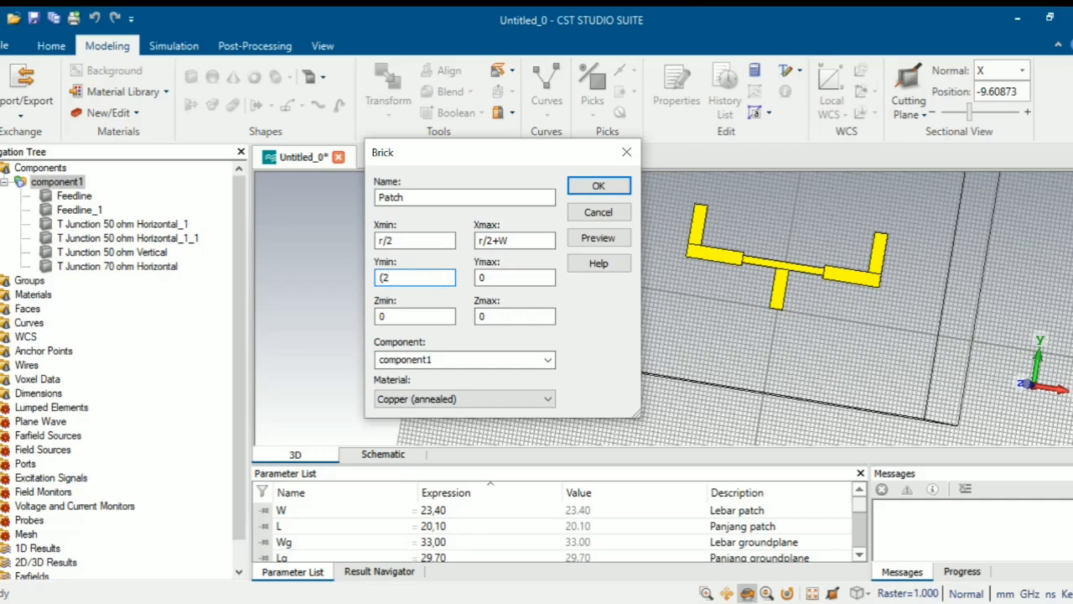
type("*")
type("Lf")
type(")+")
type("Wf/2")
type("+W")
type("f")
- Correct the Ymin expression, then set Ymax to the same expression plus L
key("Left")
key("Left")
key("Left")
key("Left")
type("2")
key("End")
type("/2")
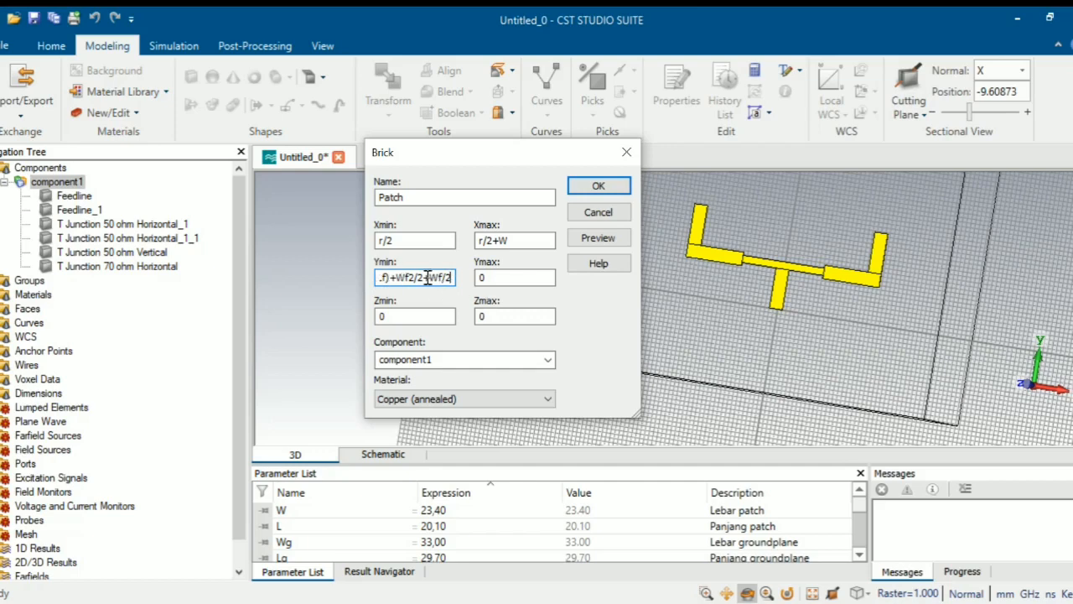
left_click_drag(457, 285, 367, 280)
right_click(399, 283)
left_click(444, 333)
left_click(501, 276)
key("BackSpace")
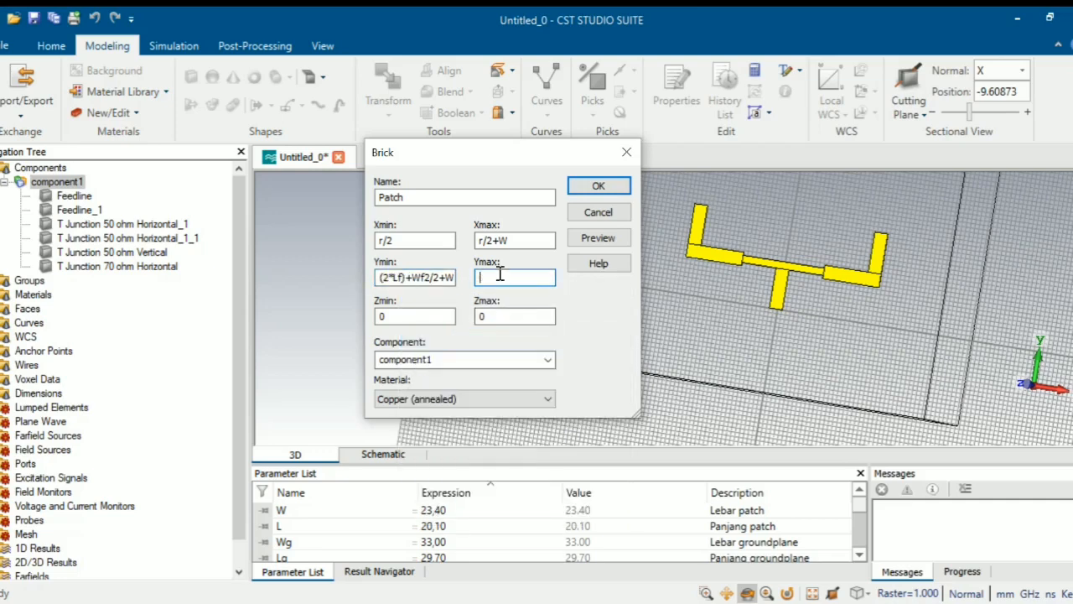
key("ctrl+v")
type("+L")
- Set the Patch Z bounds from t+h to t+h+t
left_click(431, 317)
key("BackSpace")
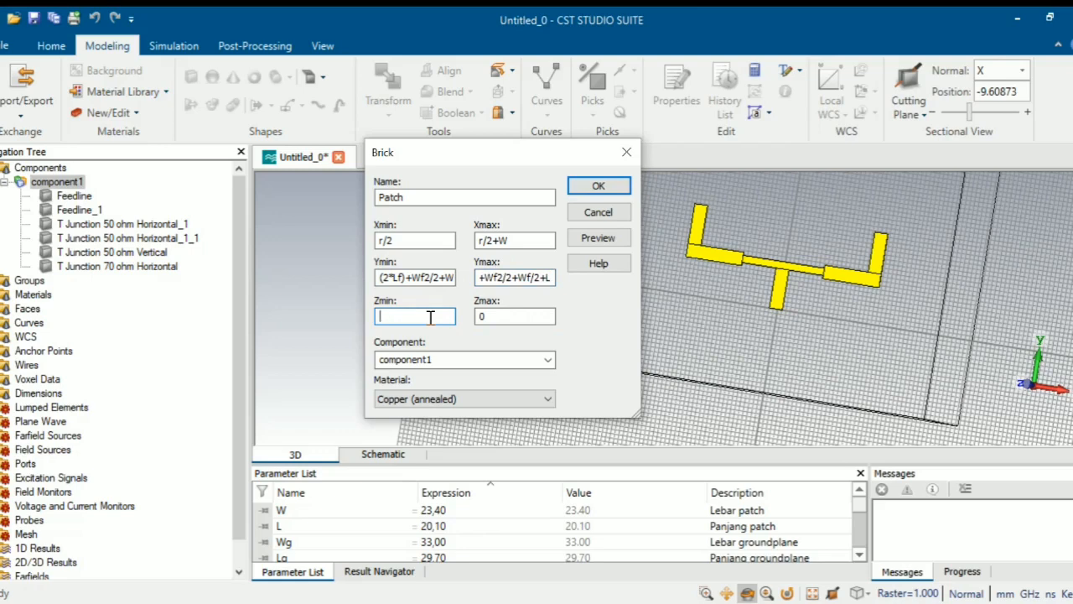
type("t+h")
left_click(496, 315)
key("BackSpace")
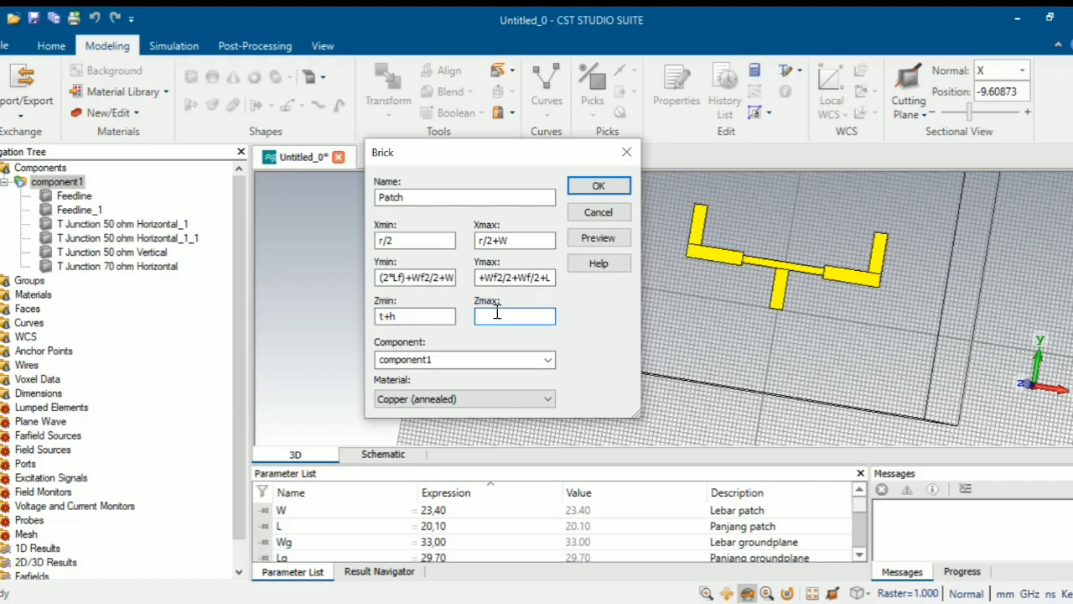
type("t+h+t")
- Preview the Patch brick in the model and confirm its creation
left_click(611, 240)
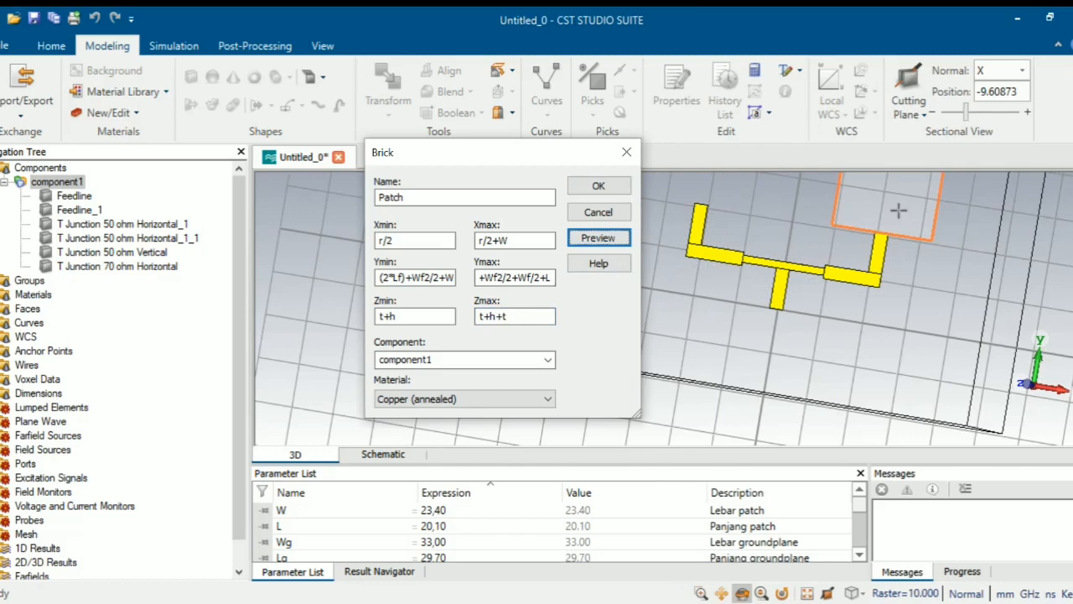
scroll(898, 210, "up", 2)
scroll(897, 210, "down", 5)
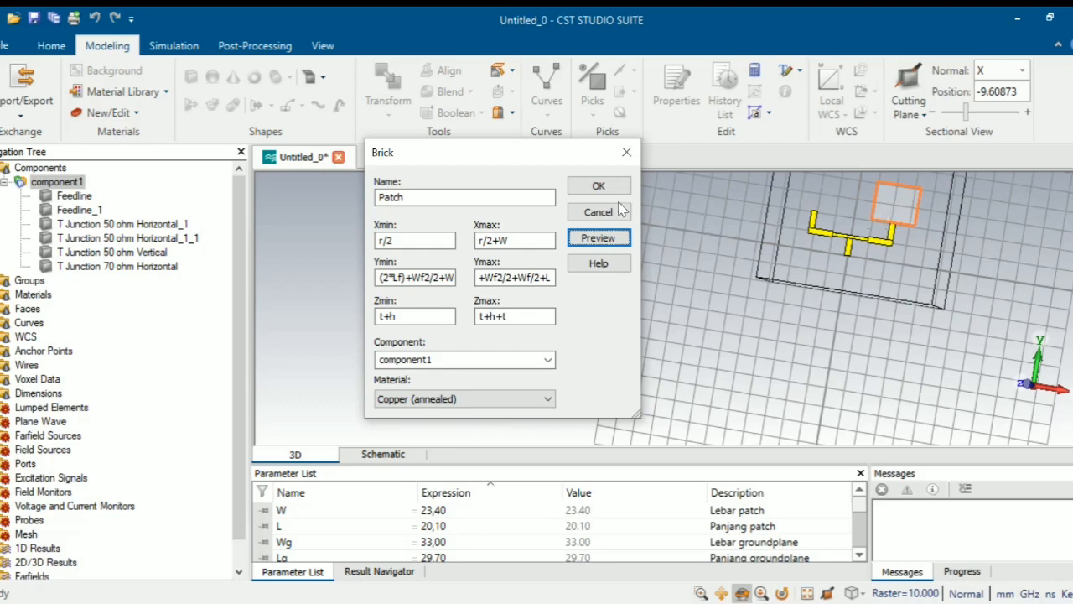
left_click(598, 188)
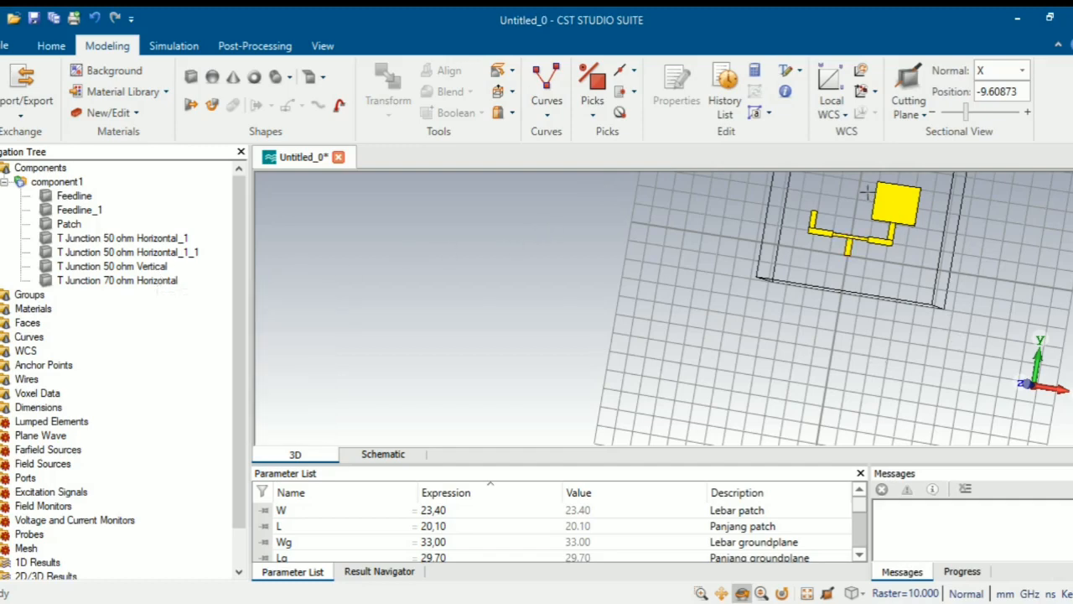
- Open the Transform dialog for the Patch shape and choose the Mirror operation
scroll(860, 178, "up", 2)
scroll(855, 173, "up", 1)
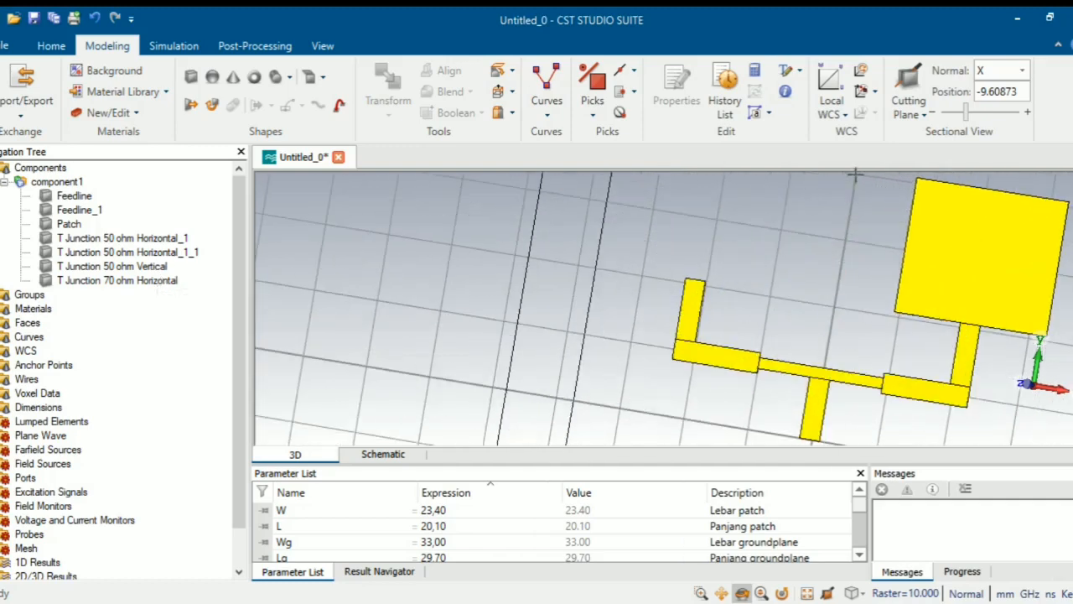
left_click(76, 225)
right_click(76, 226)
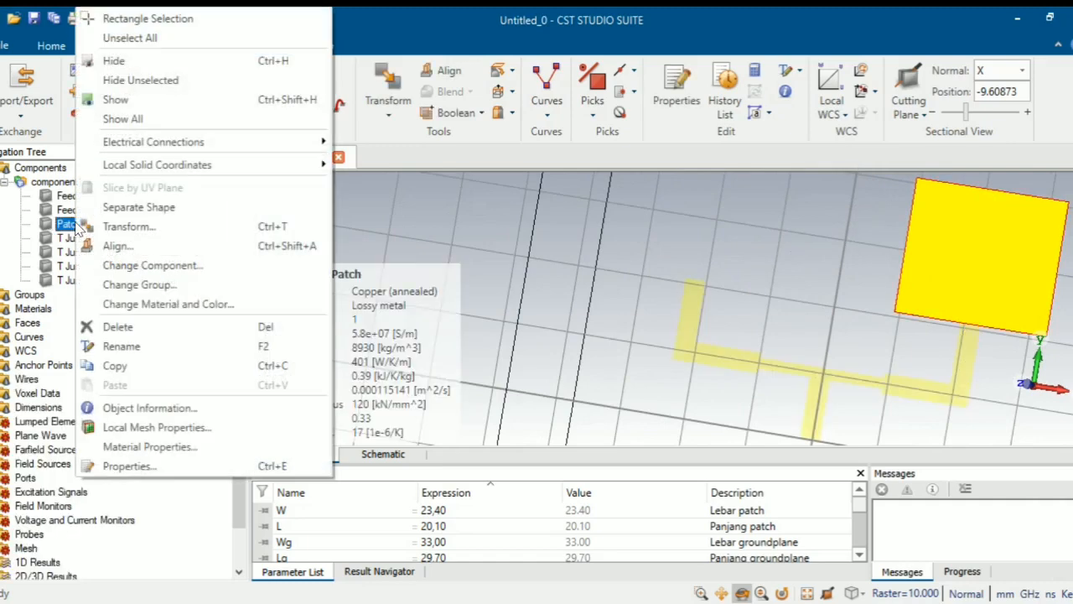
left_click(107, 227)
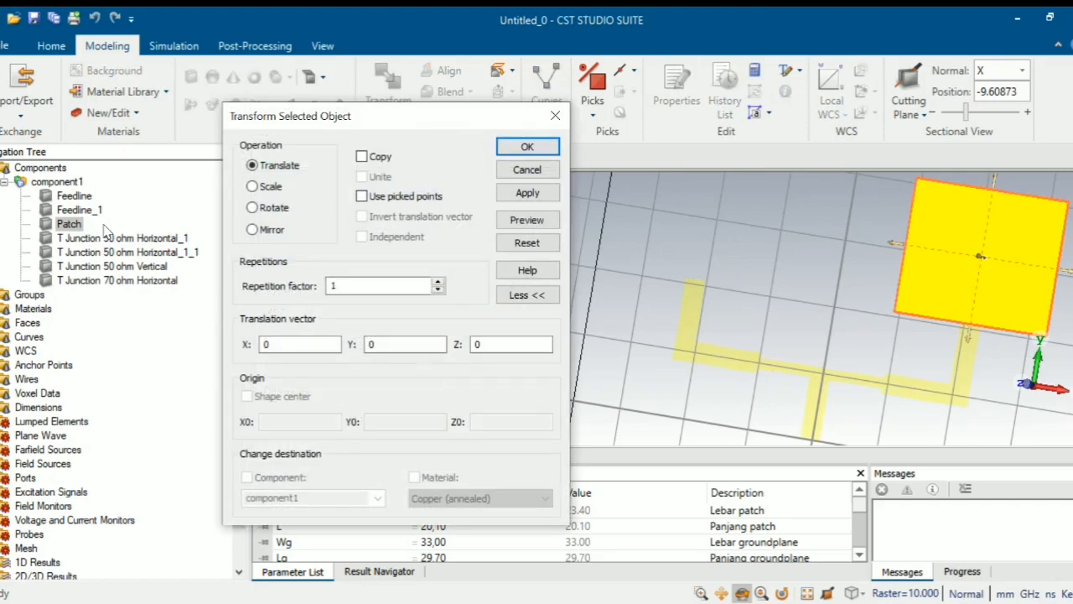
left_click(270, 229)
- Mirror a copy of Patch across normal X = -1, preview it and apply, creating Patch_1
left_click(279, 344)
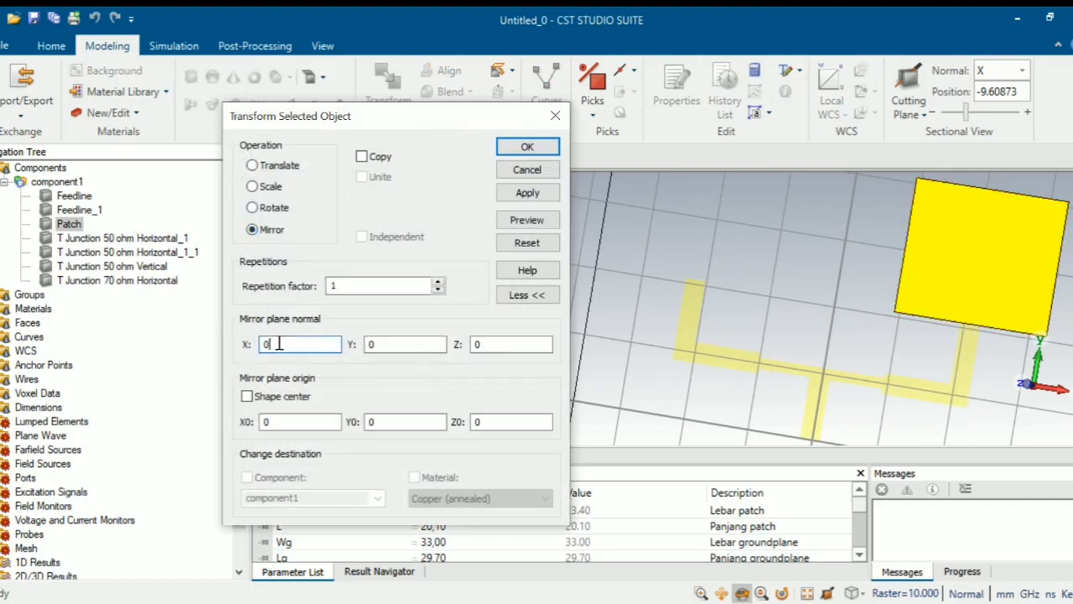
key("BackSpace")
type("-1")
left_click(362, 157)
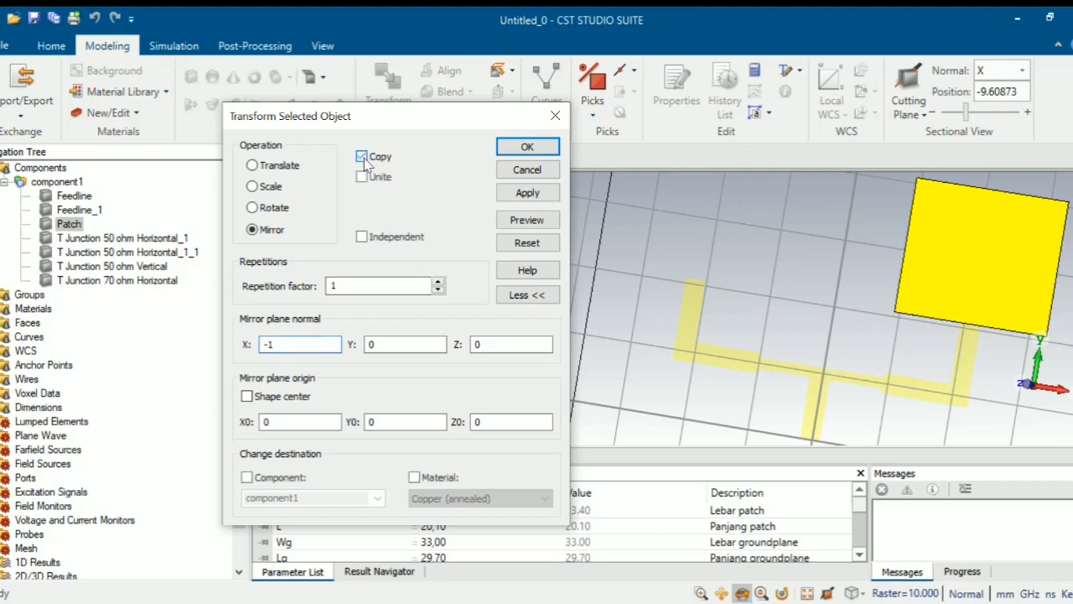
left_click(515, 222)
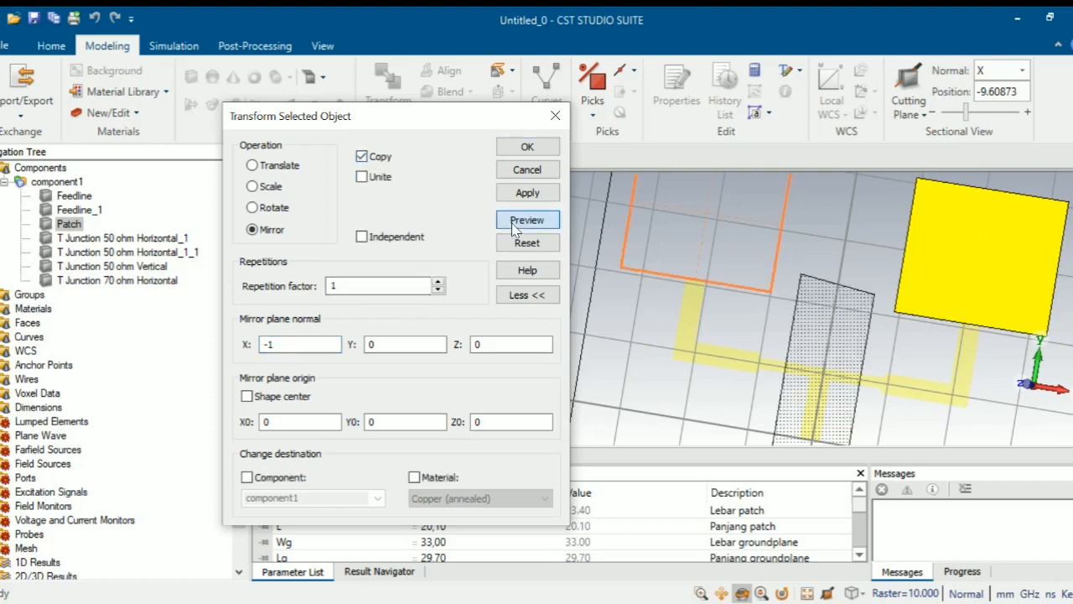
scroll(790, 233, "down", 2)
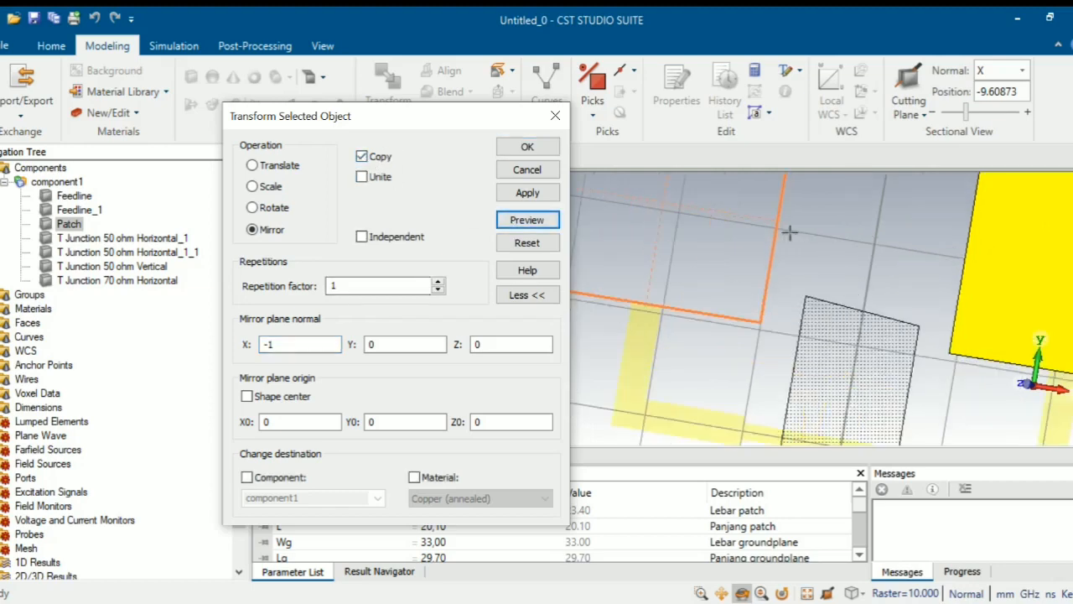
scroll(790, 233, "down", 2)
scroll(790, 233, "up", 2)
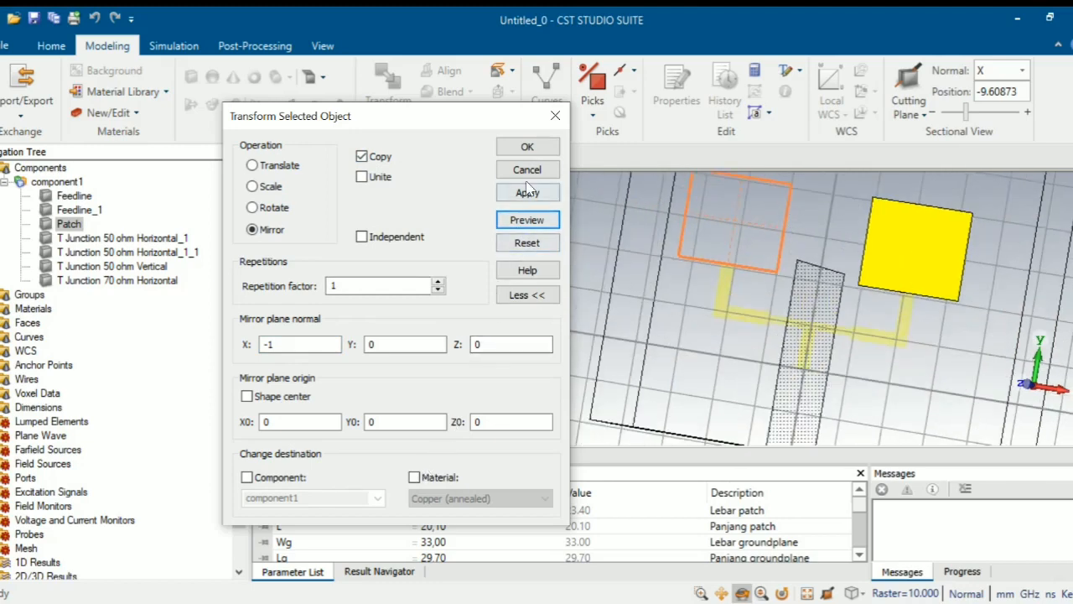
left_click(528, 146)
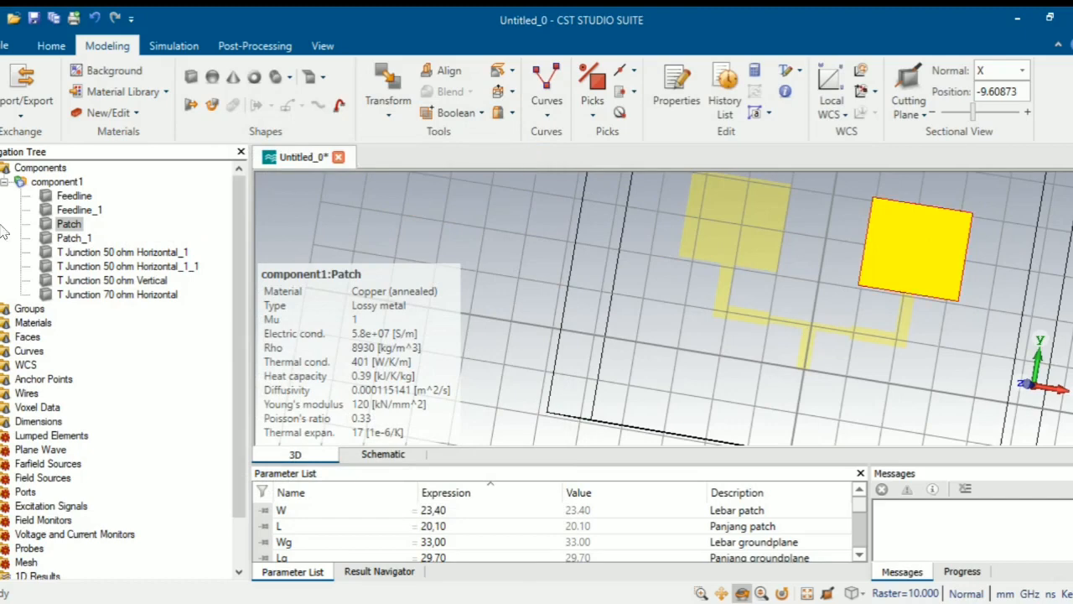
left_click(50, 183)
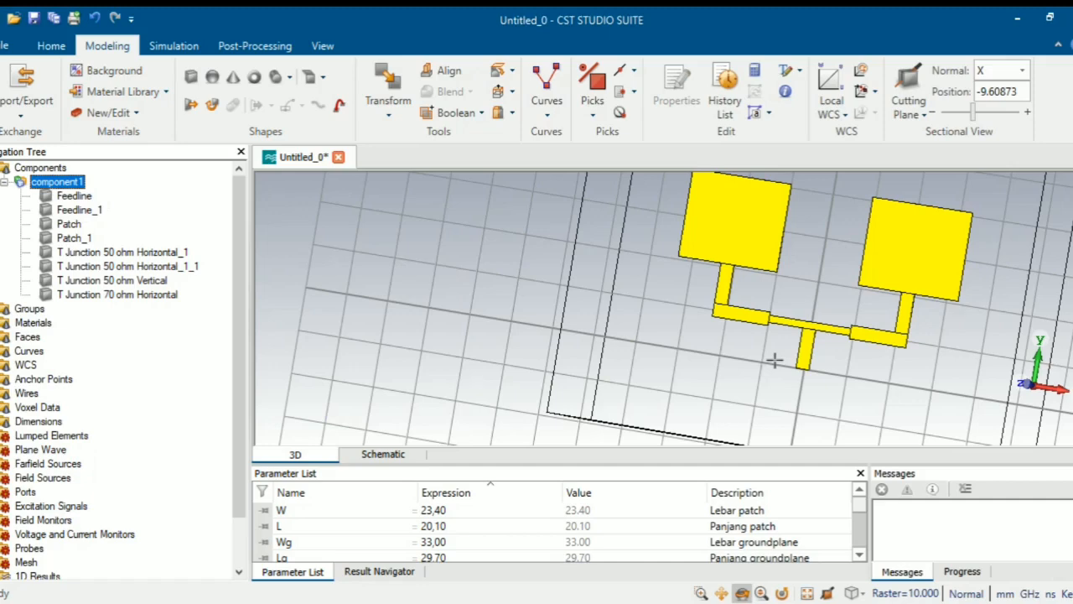
scroll(751, 269, "up", 5)
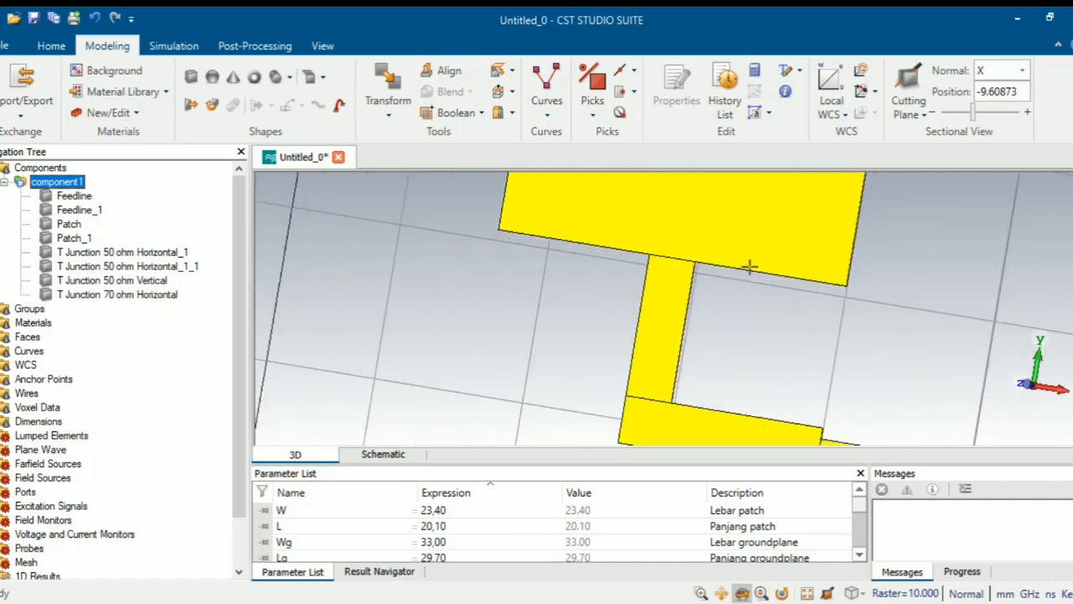
scroll(750, 269, "up", 2)
scroll(564, 312, "up", 2)
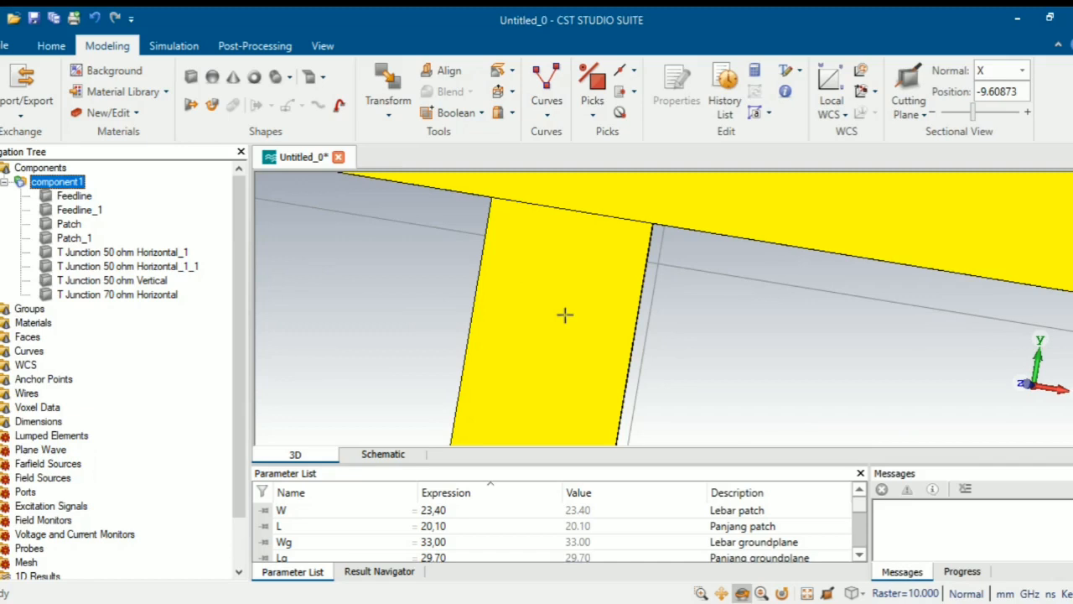
scroll(564, 314, "up", 2)
scroll(719, 341, "down", 1)
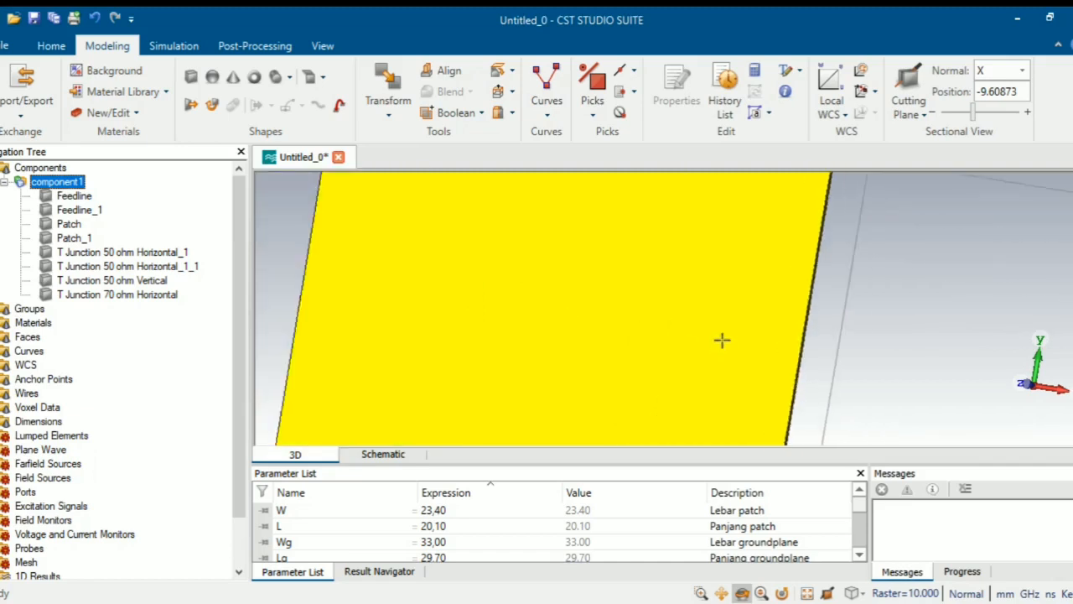
scroll(722, 339, "down", 3)
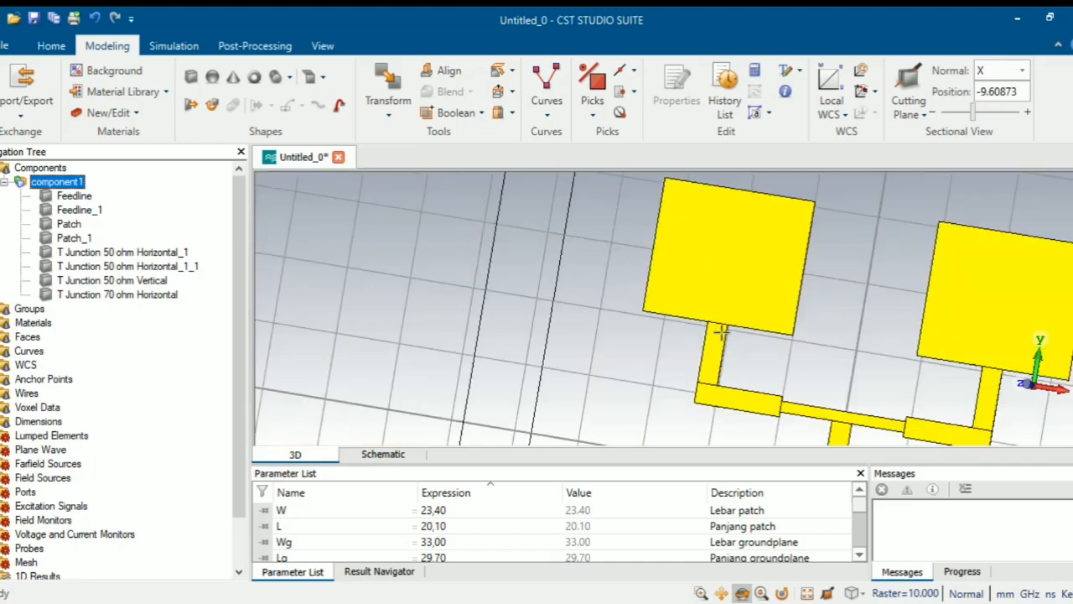
scroll(822, 372, "up", 2)
scroll(821, 363, "down", 3)
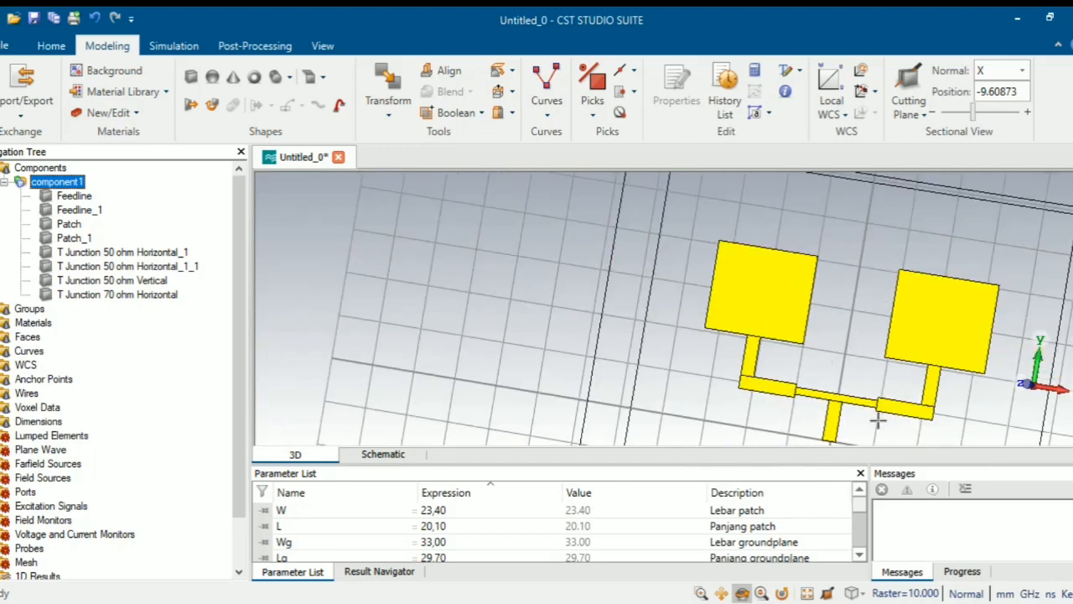
scroll(878, 419, "up", 4)
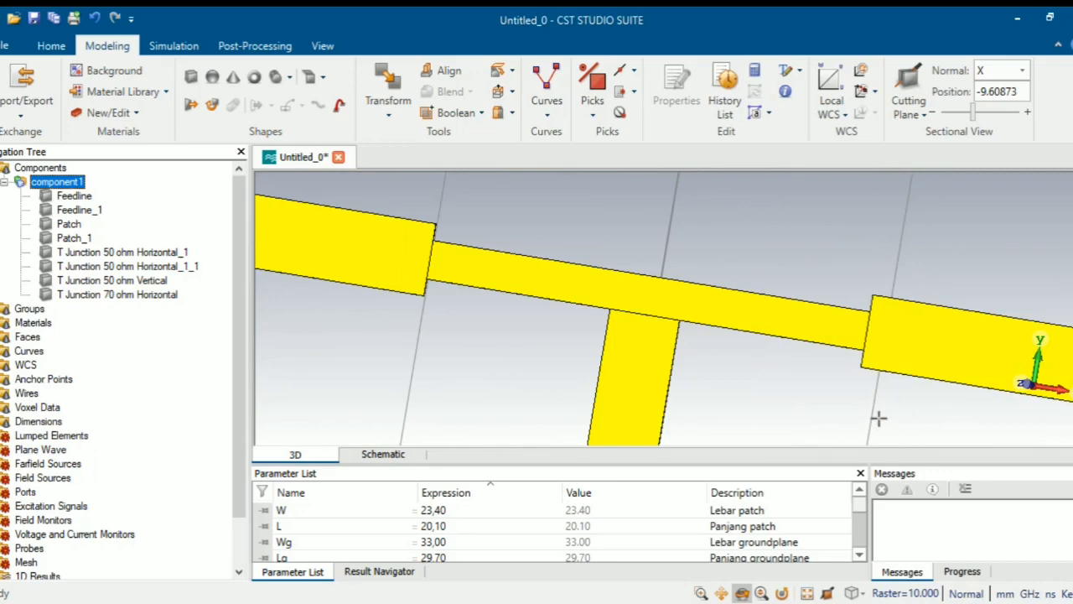
scroll(780, 374, "up", 2)
scroll(779, 373, "down", 6)
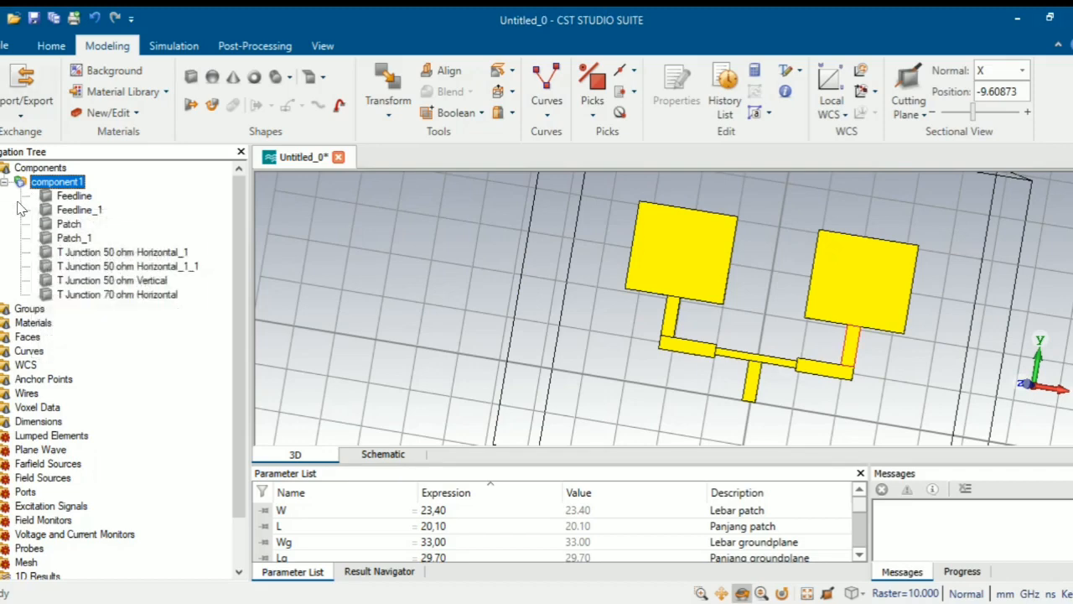
- Boolean-add Patch_1 into Patch so both square patches form one solid
left_click(74, 225)
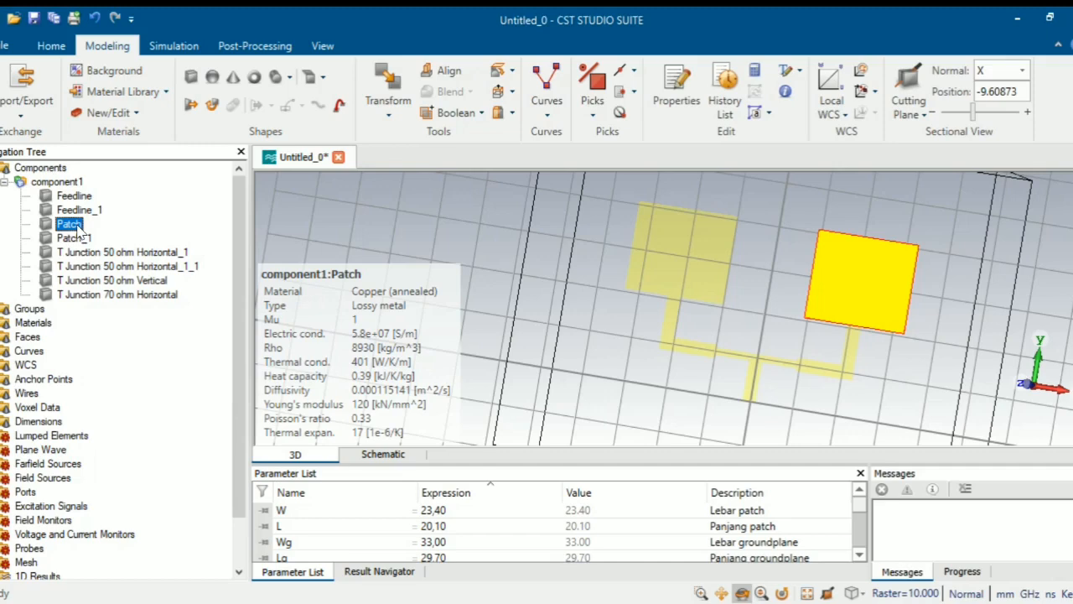
left_click(483, 116)
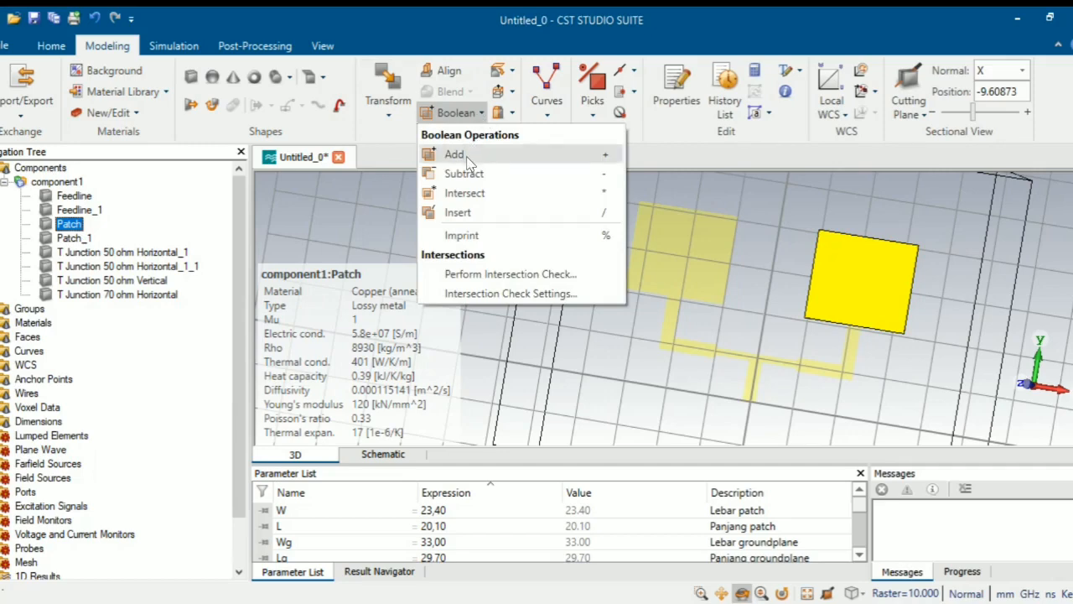
left_click(467, 159)
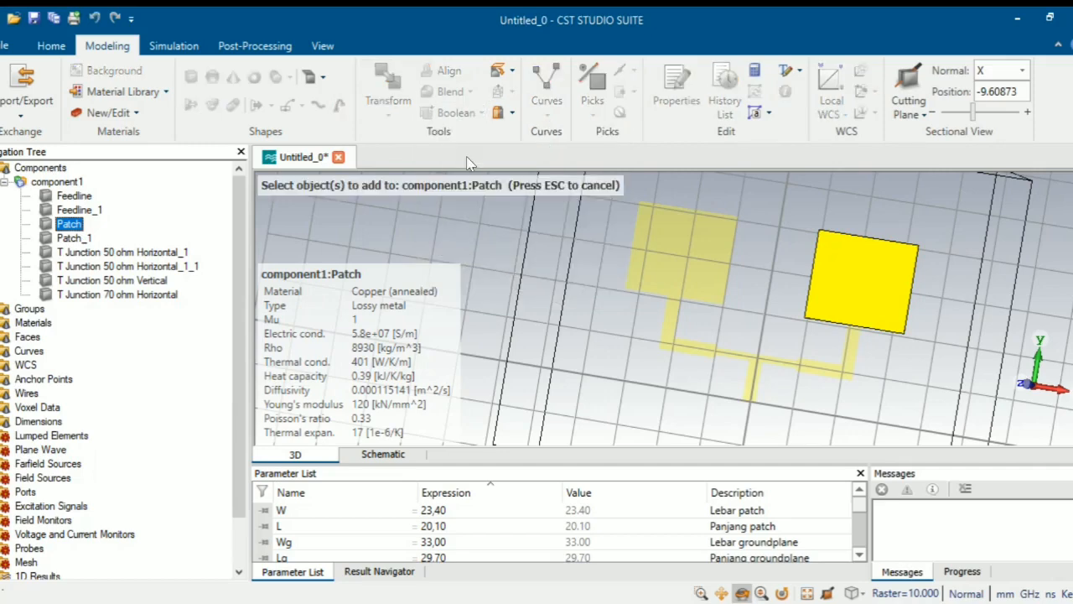
left_click(74, 238)
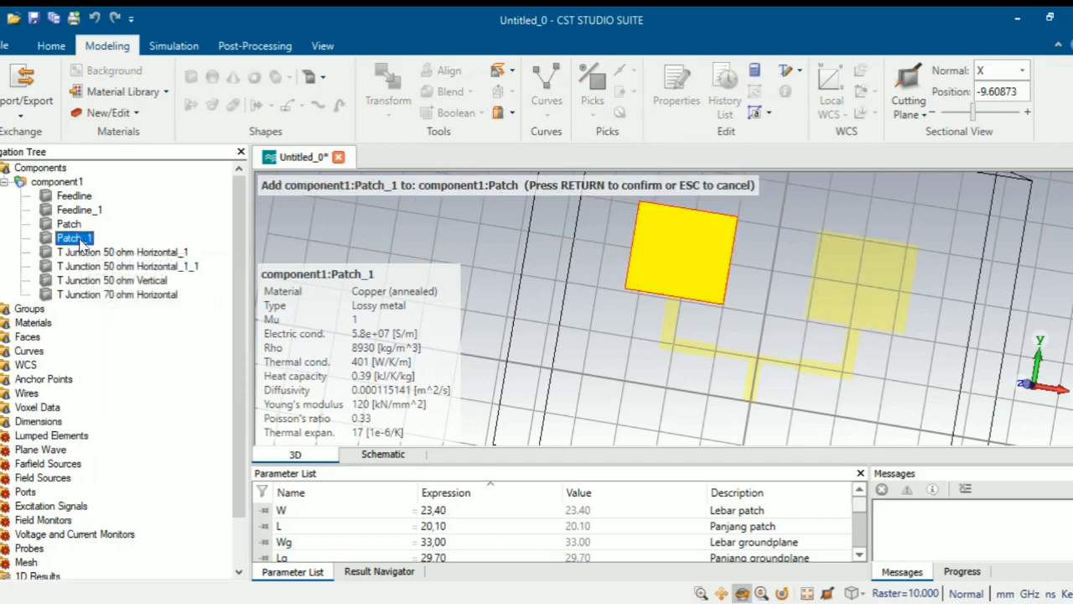
key("Return")
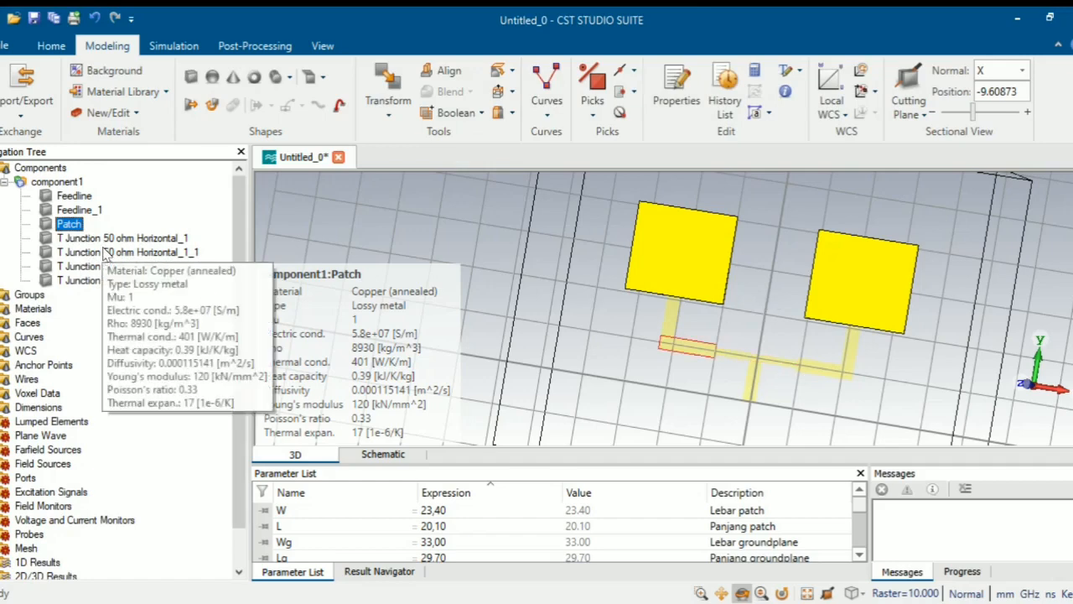
- Boolean-add Feedline_1 into Feedline so both stubs become one solid
left_click(83, 198)
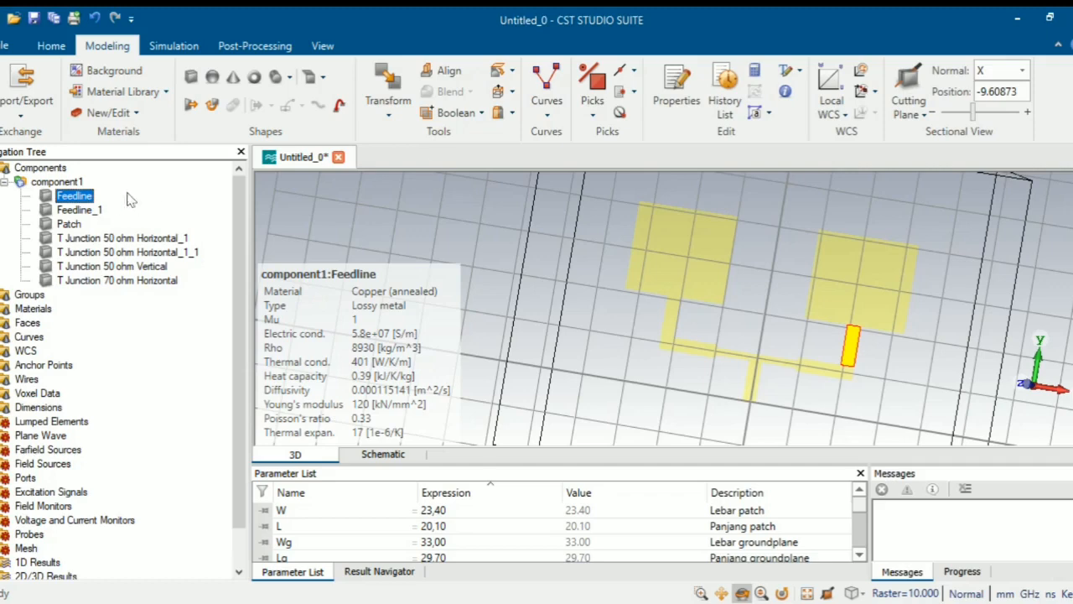
left_click(459, 113)
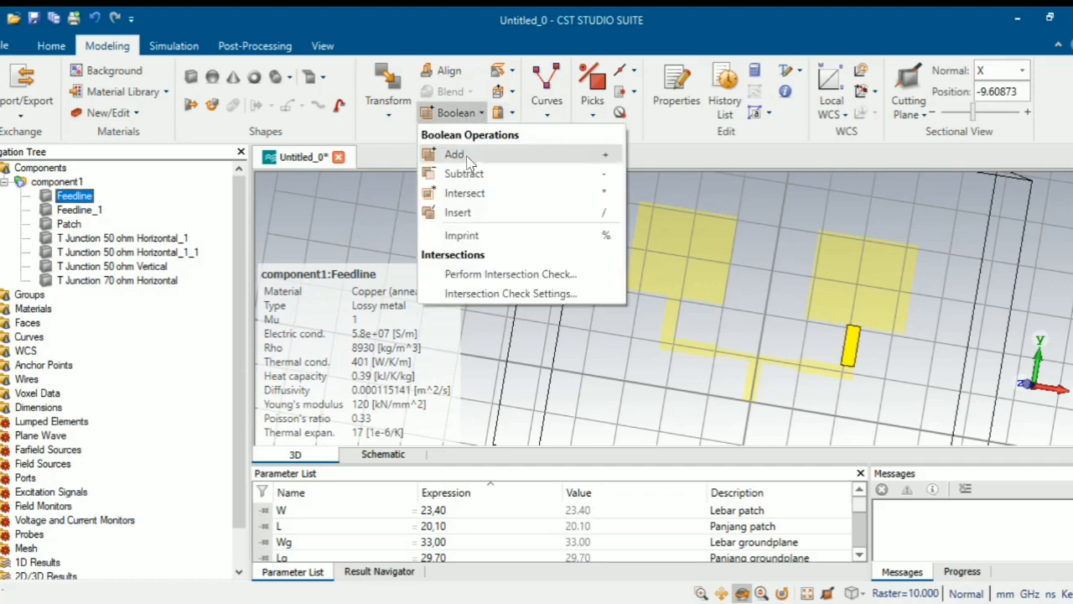
left_click(468, 156)
left_click(97, 213)
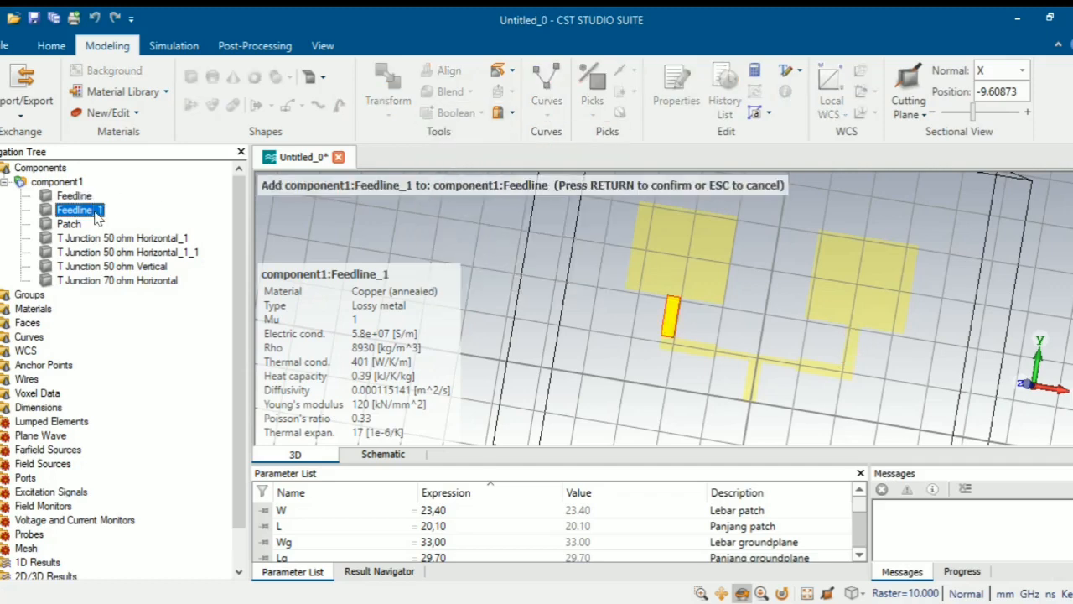
key("Return")
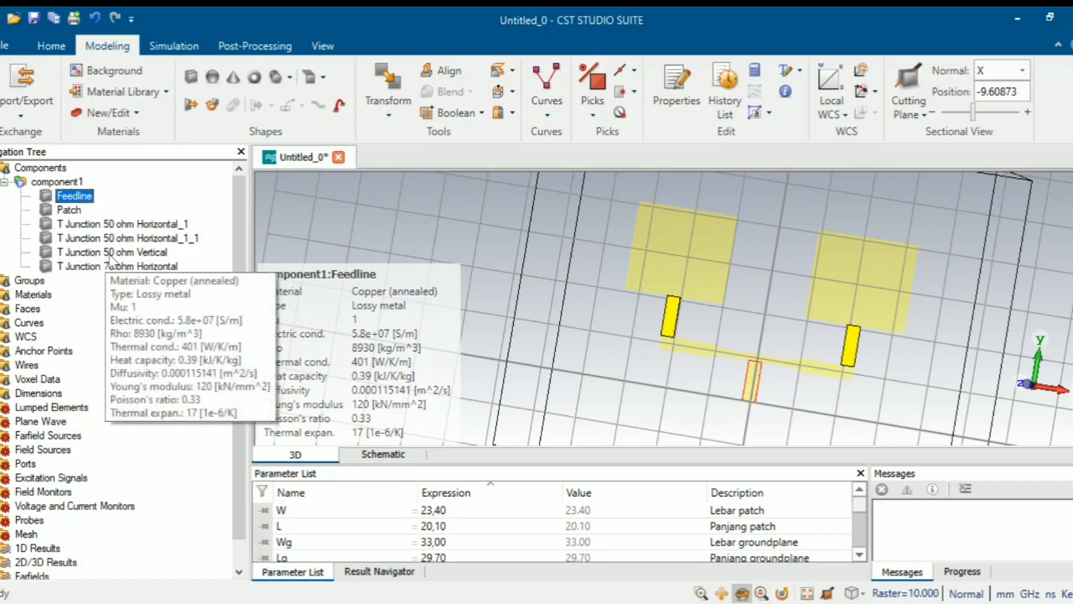
- Merge T Junction 50 ohm Horizontal_1 into the T Junction 50 ohm Vertical piece
left_click(109, 252)
left_click(474, 114)
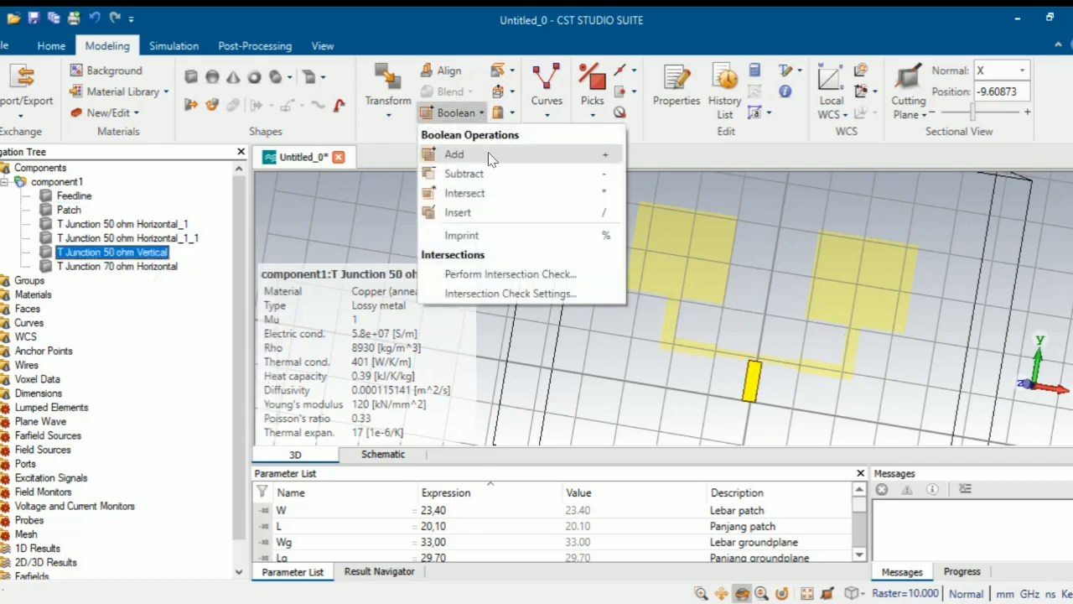
left_click(490, 159)
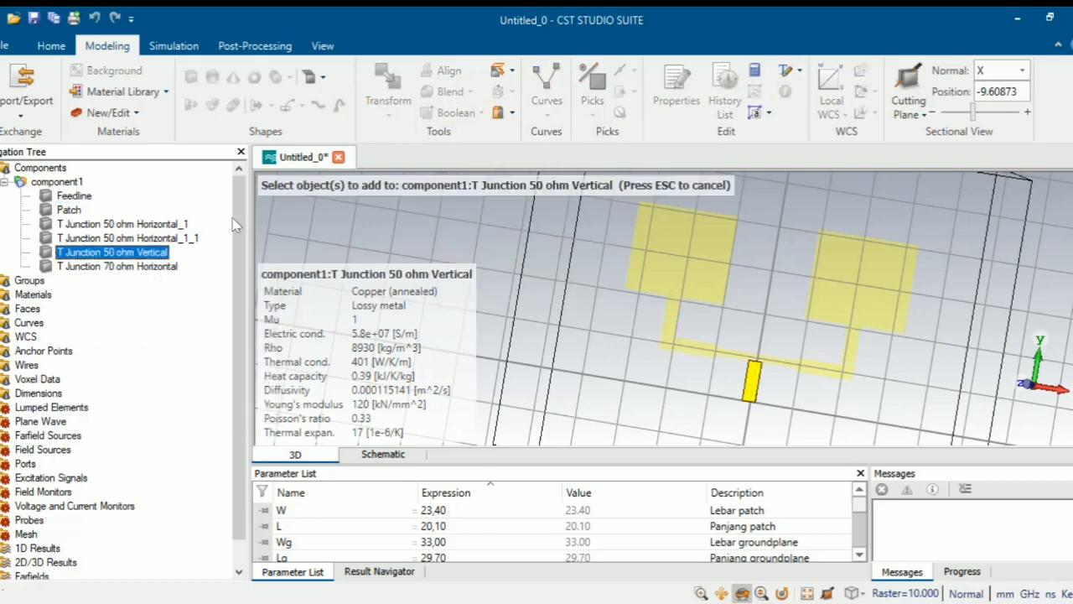
left_click(180, 228)
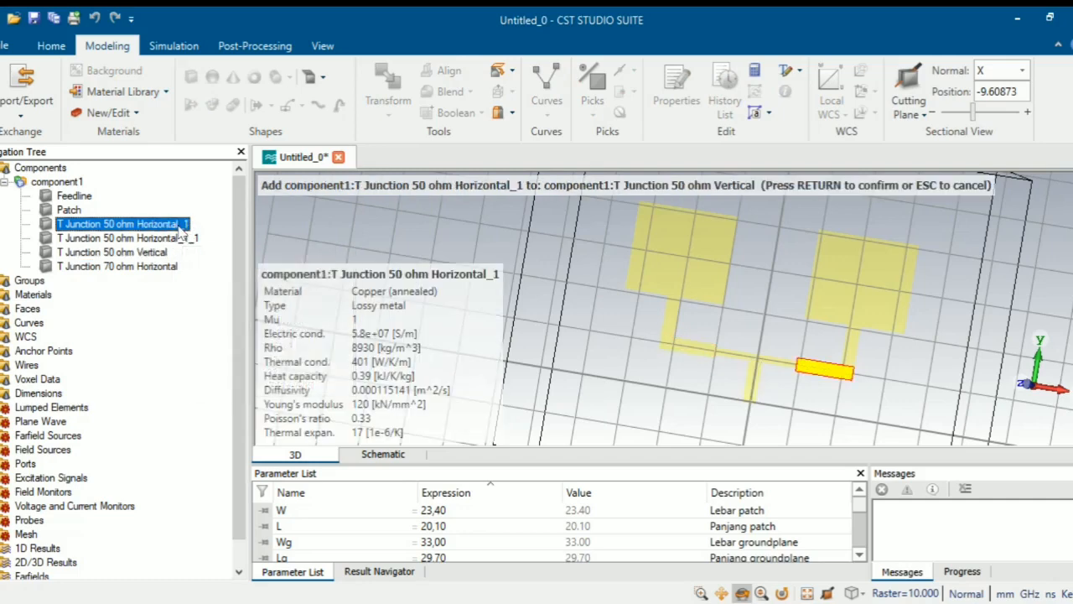
key("Return")
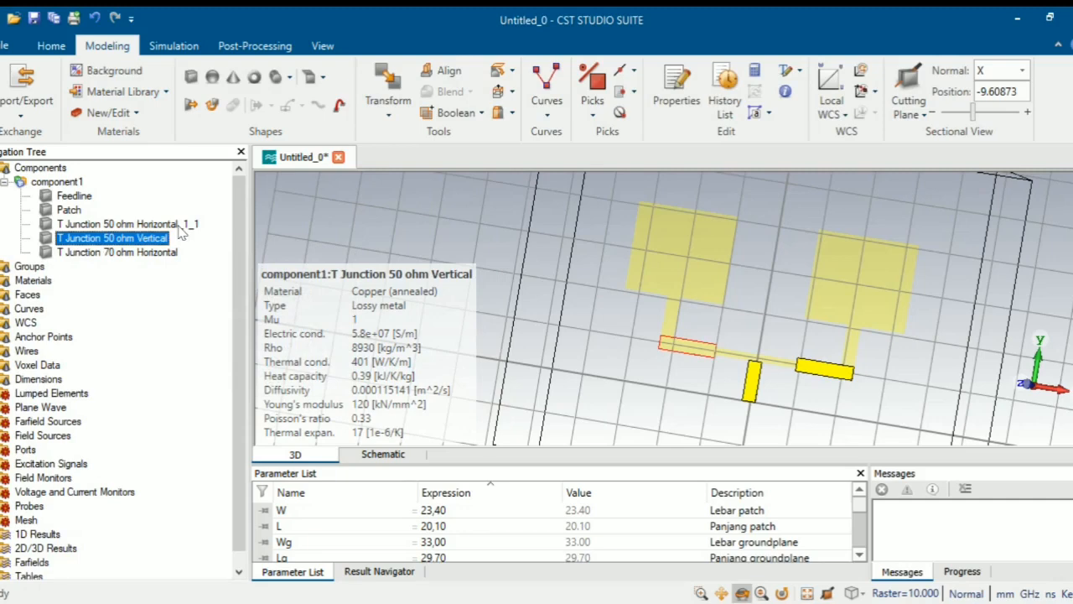
- Add the T Junction 70 ohm Horizontal line into T Junction 50 ohm Horizontal_1_1
left_click(181, 226)
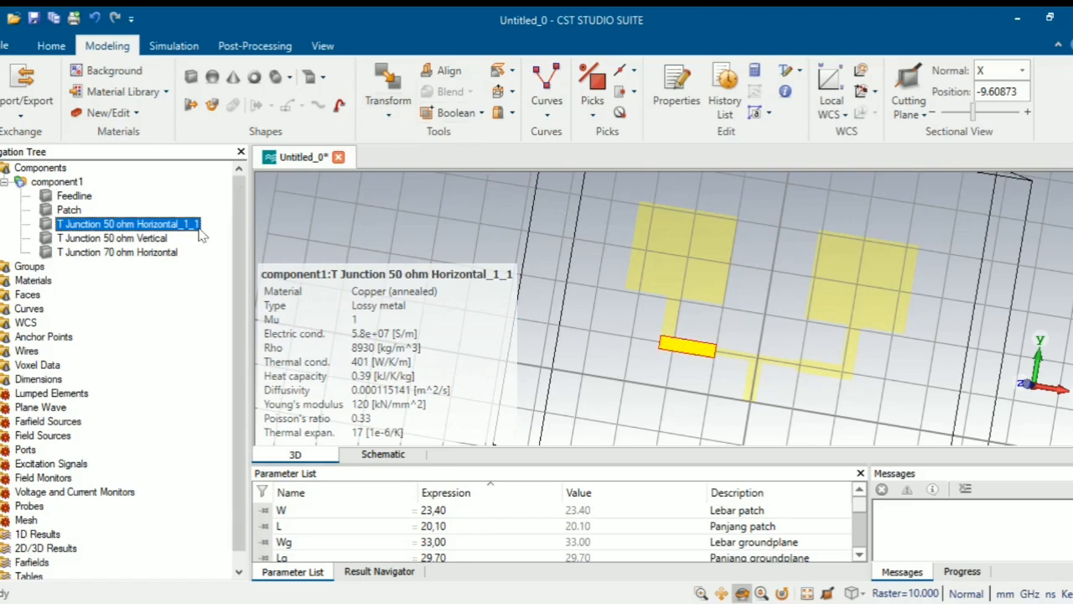
left_click(474, 121)
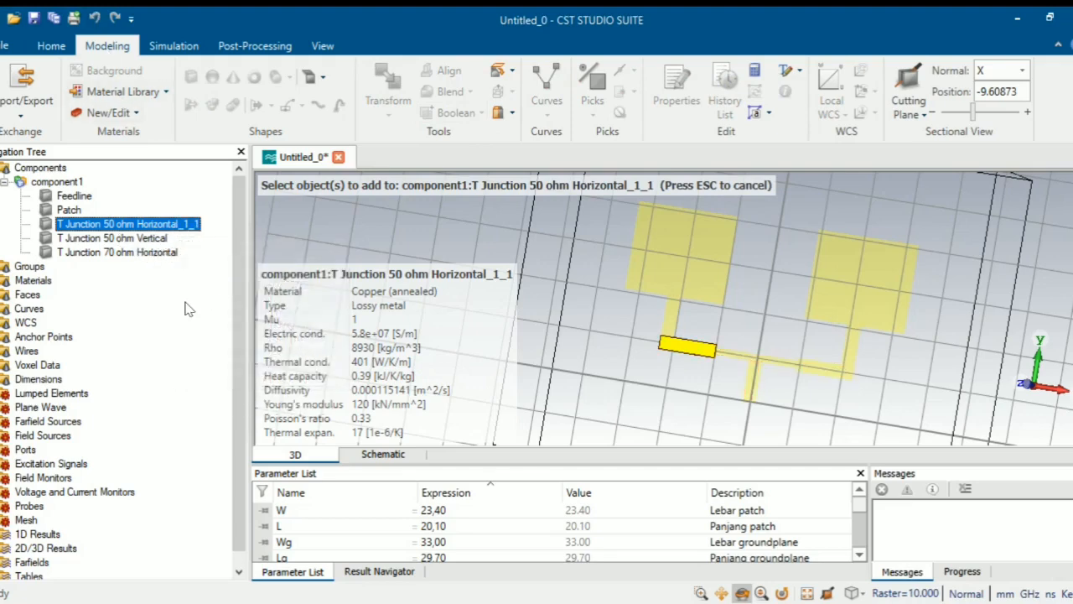
key("Escape")
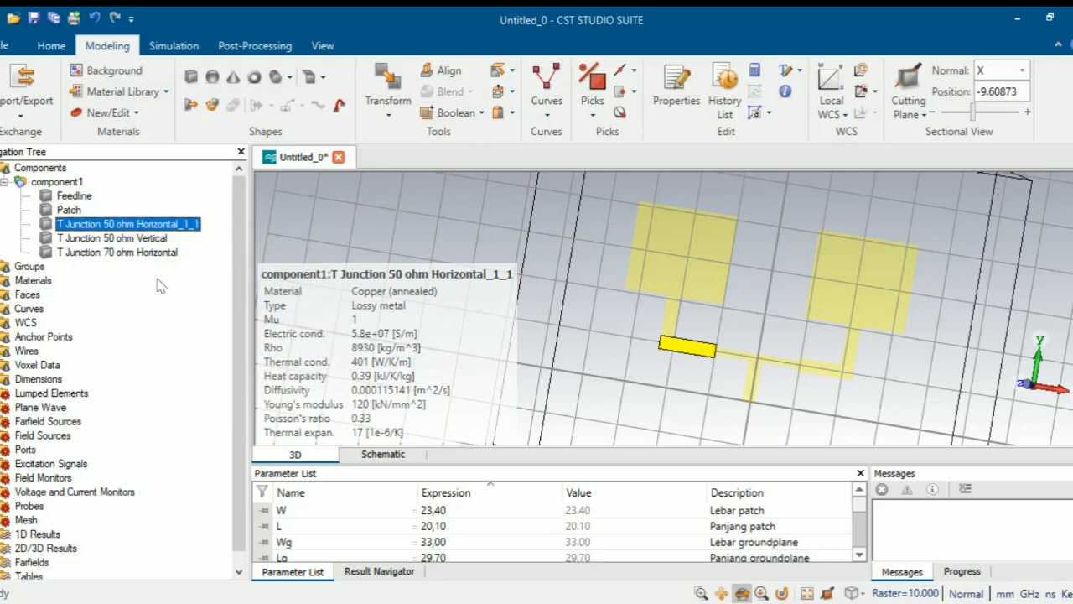
right_click(177, 228)
left_click(160, 274)
left_click(486, 115)
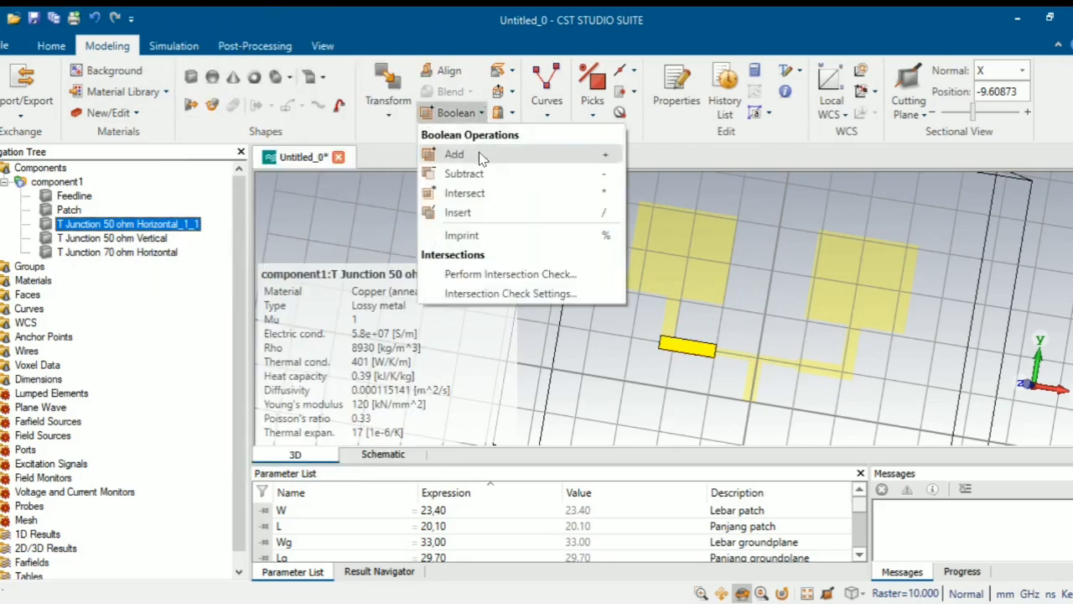
left_click(478, 156)
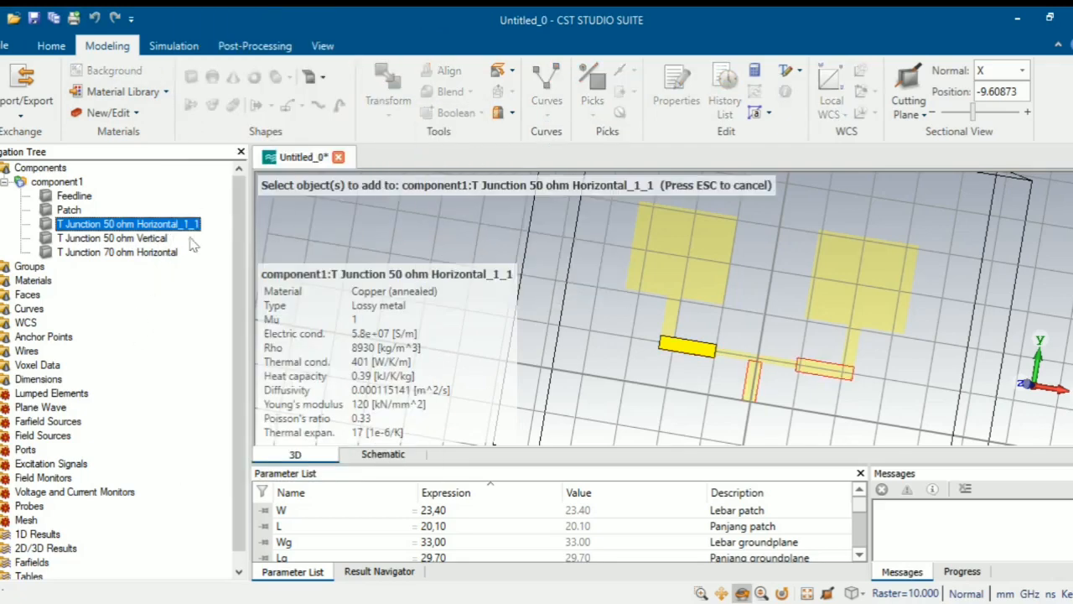
left_click(171, 254)
key("Return")
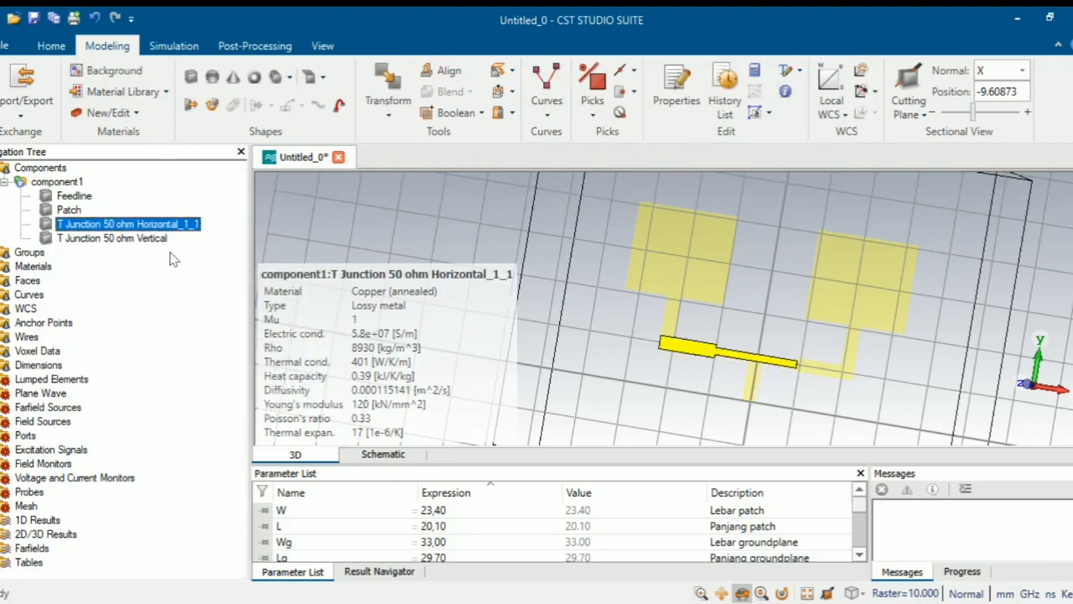
- Merge the 50 ohm Vertical part and the Feedline into the Horizontal_1_1 T-junction
left_click(482, 117)
left_click(453, 154)
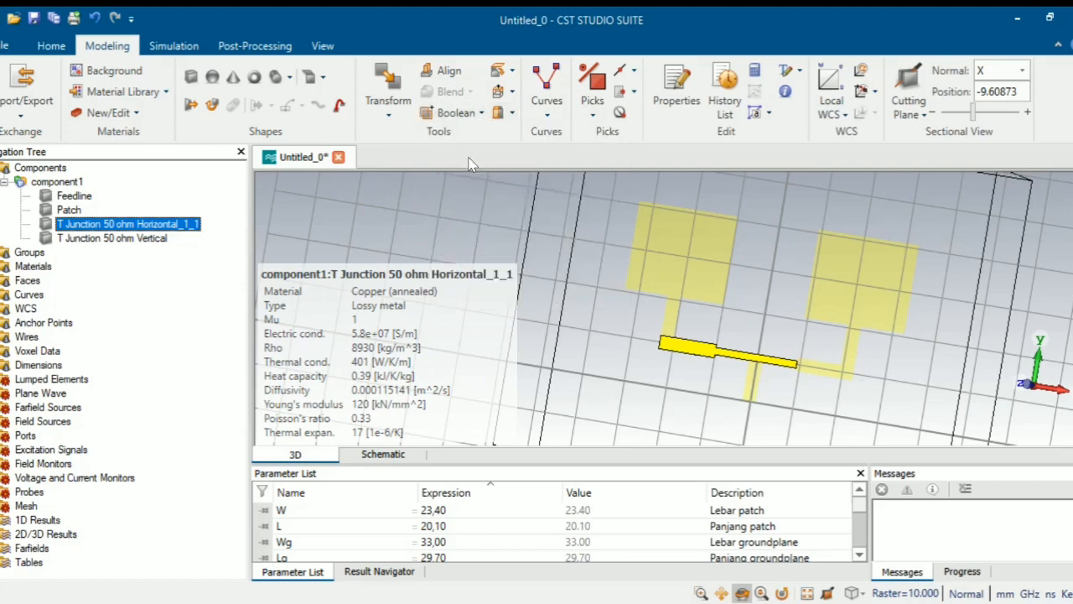
left_click(141, 239)
key("Return")
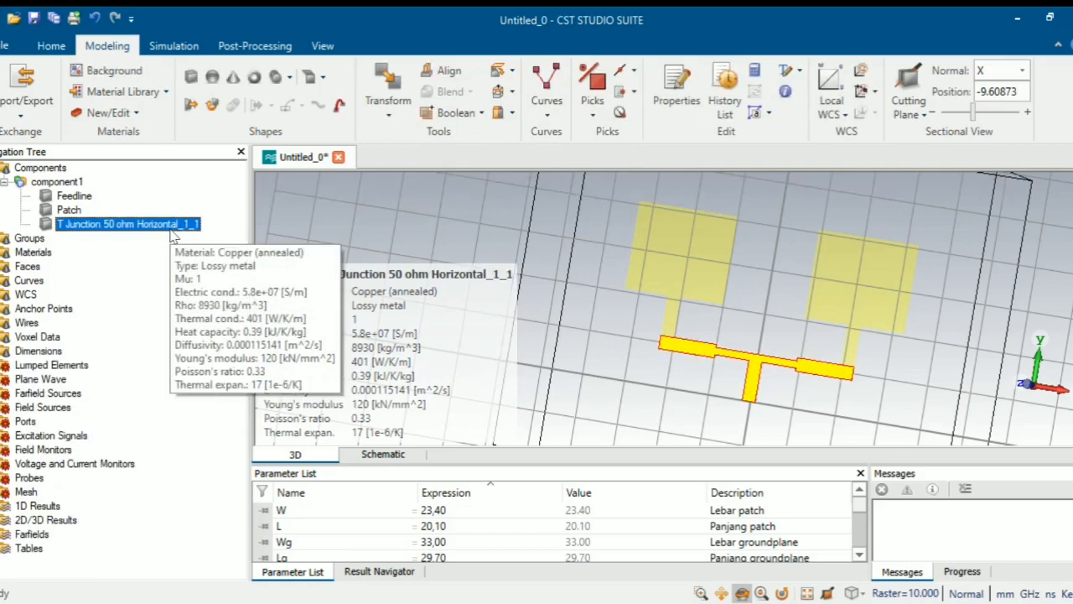
left_click(456, 113)
left_click(448, 154)
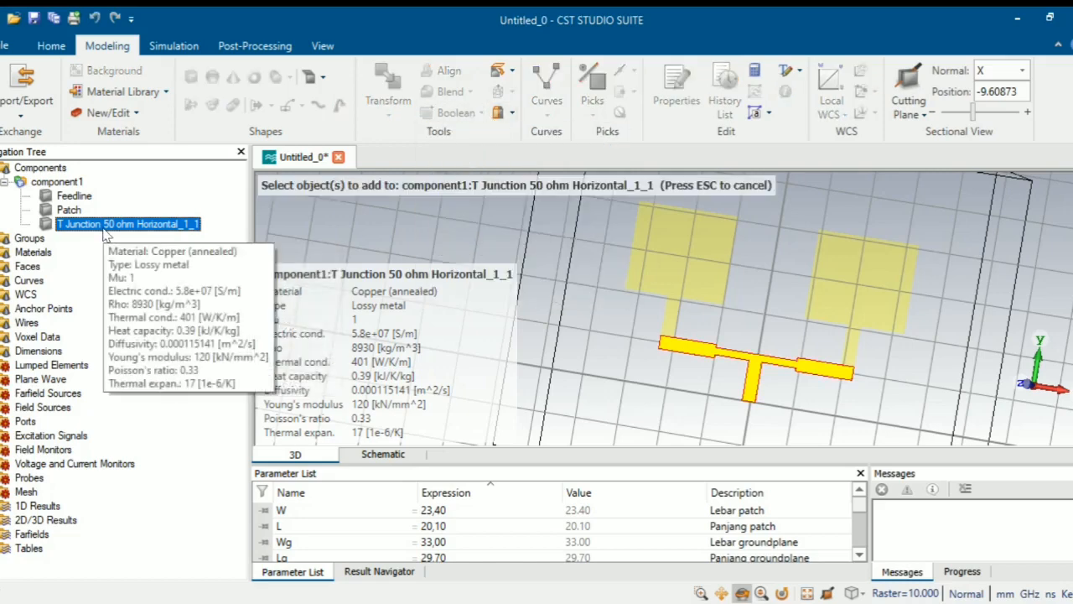
left_click(84, 197)
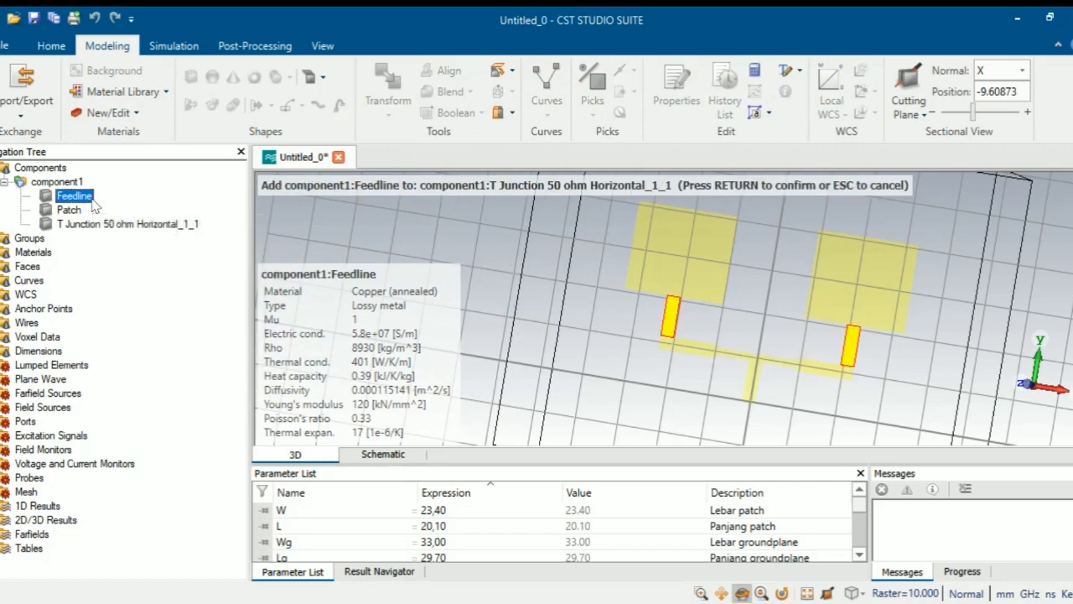
key("Return")
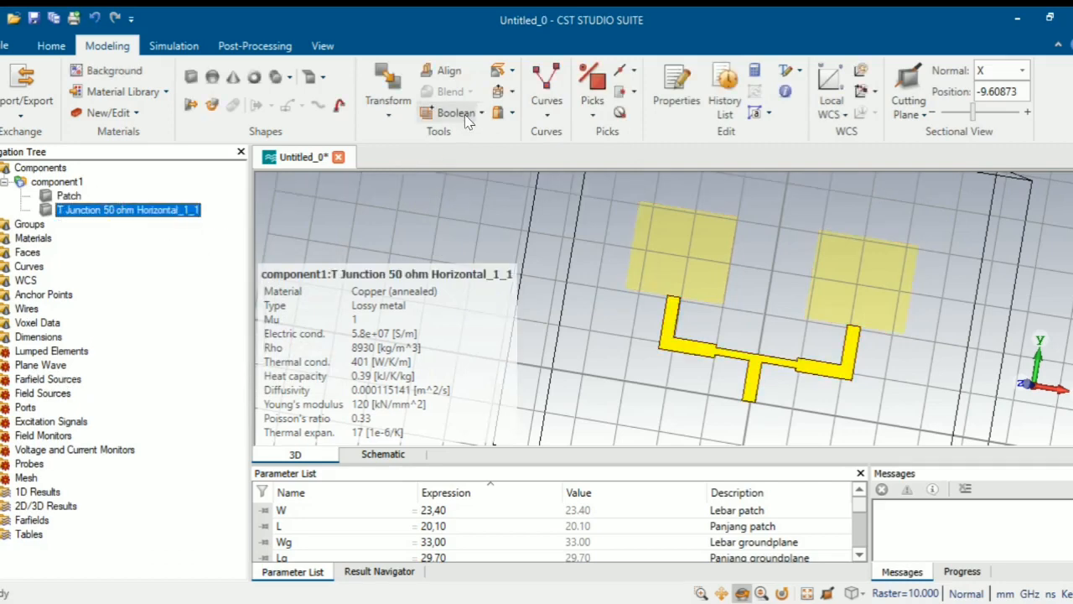
- Boolean-add the combined T-junction feed network into Patch
left_click(482, 122)
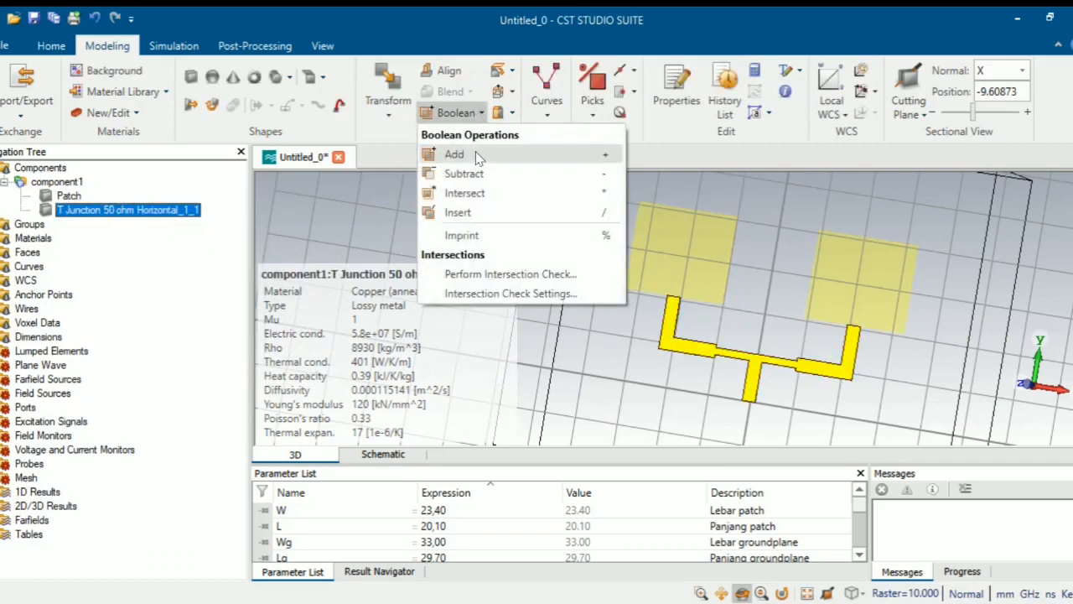
left_click(475, 150)
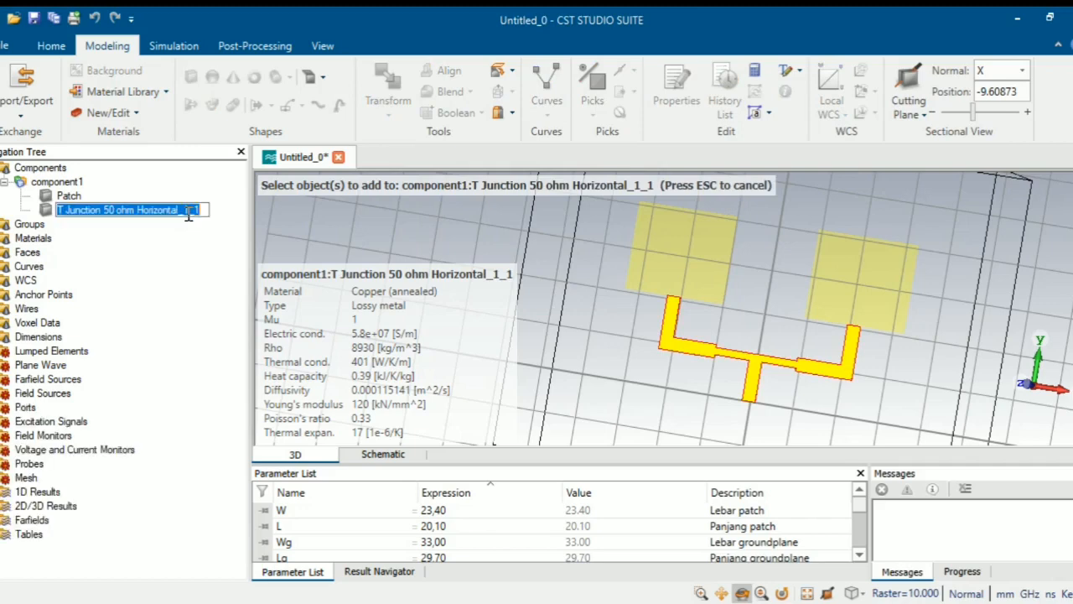
left_click(191, 216)
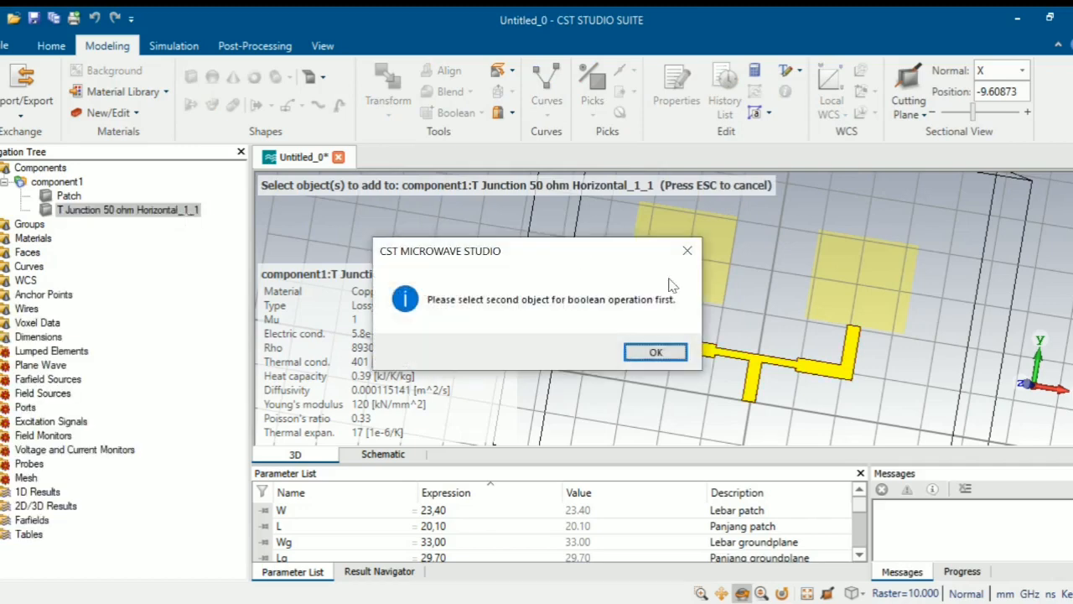
left_click(656, 352)
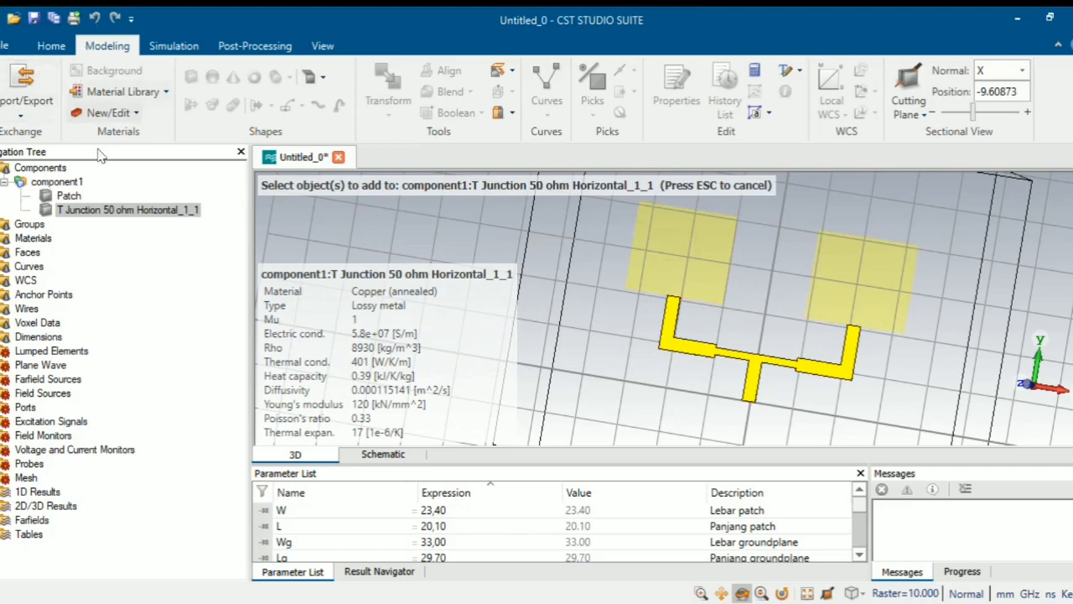
key("Escape")
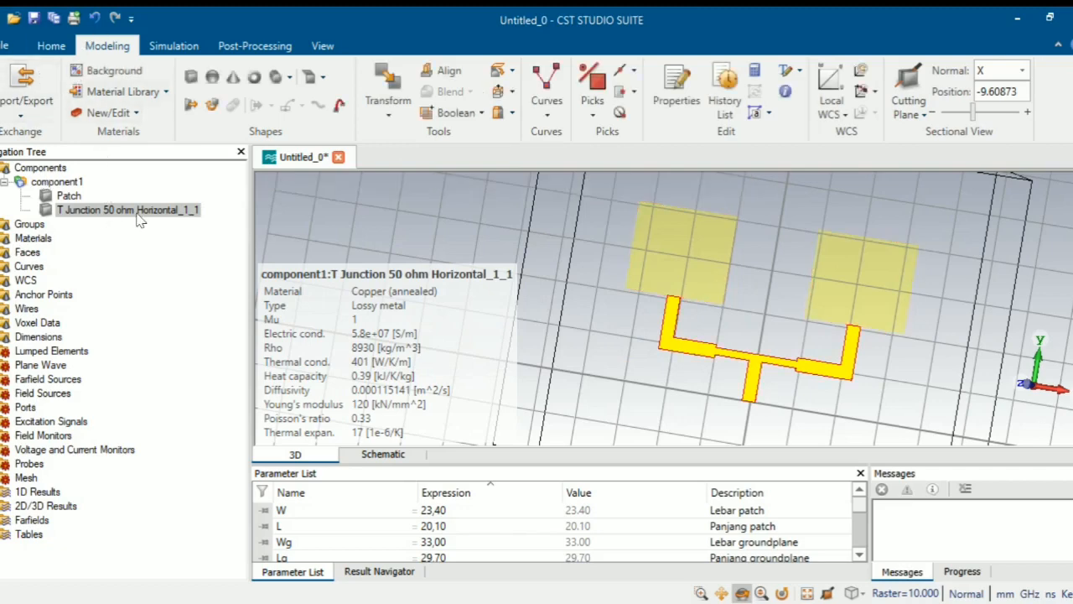
left_click(74, 196)
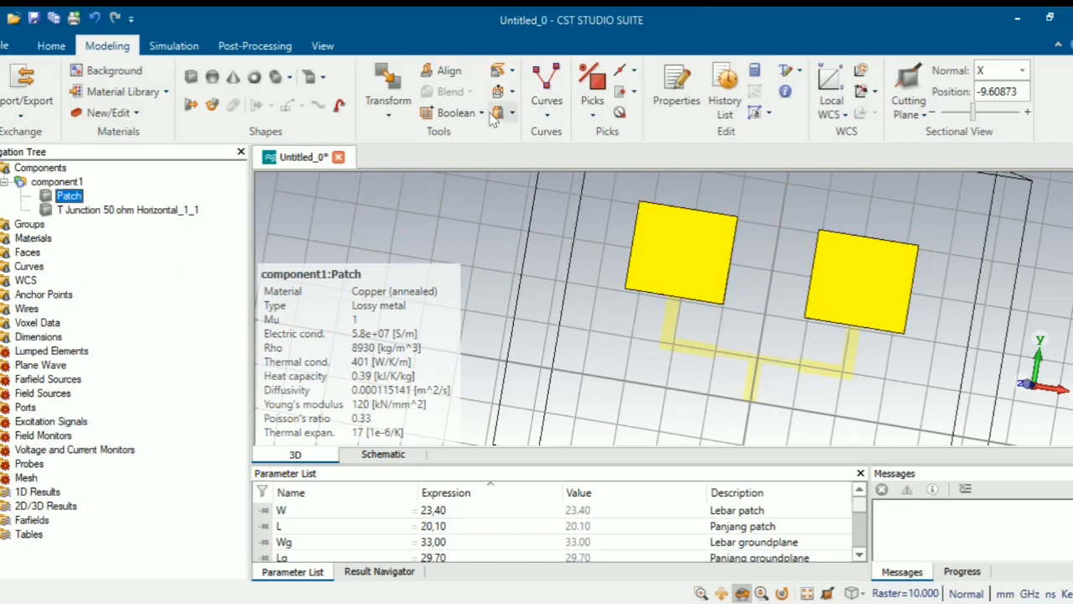
left_click(507, 112)
left_click(483, 112)
left_click(454, 154)
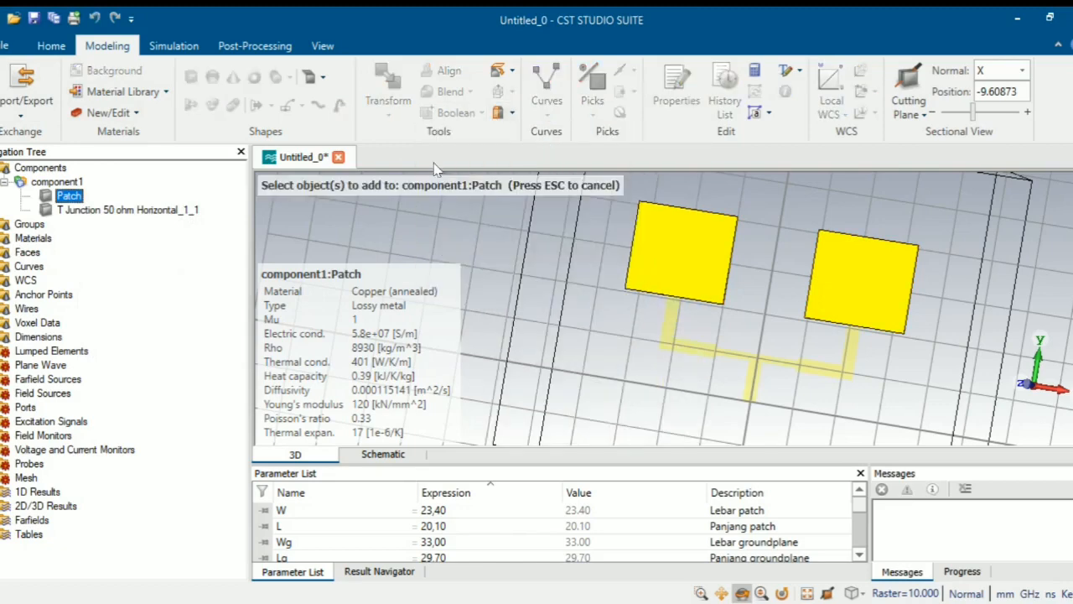
left_click(125, 210)
key("Return")
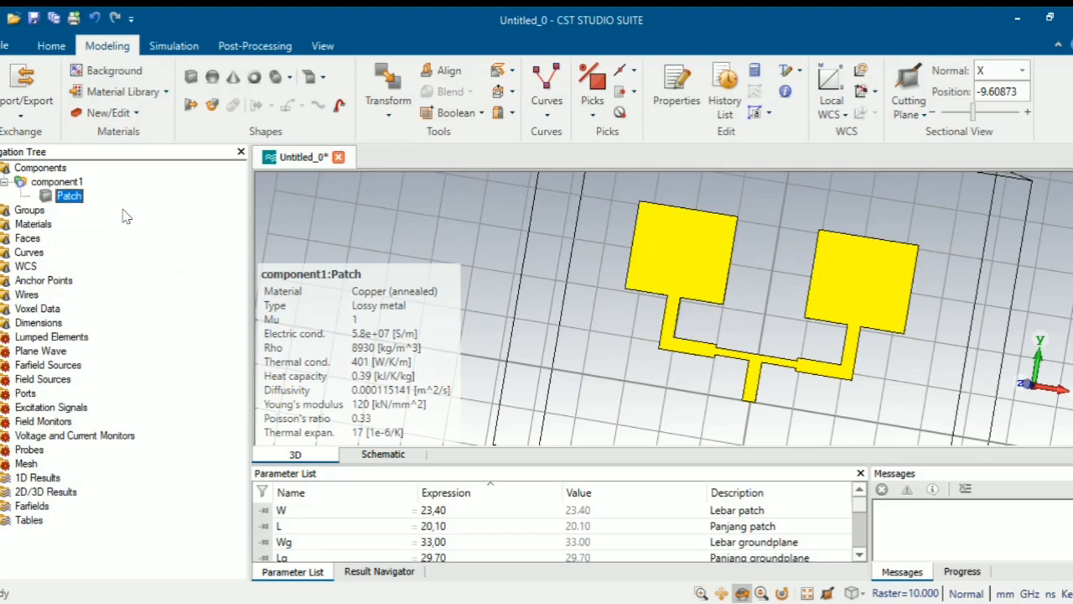
- Collapse the Components group in the navigation tree
left_click(37, 168)
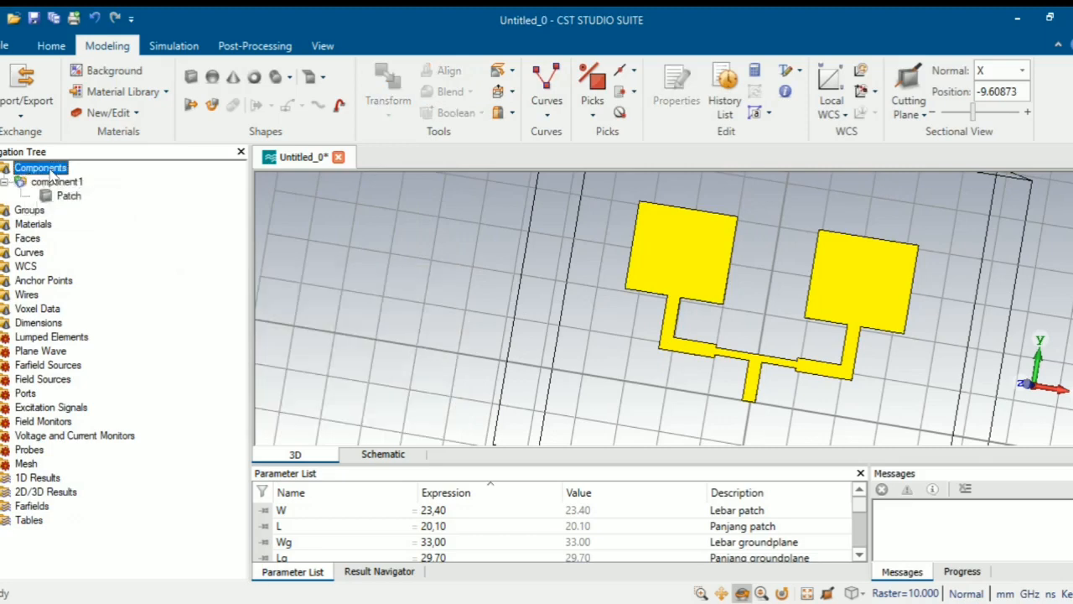
double_click(32, 171)
scroll(644, 270, "up", 3)
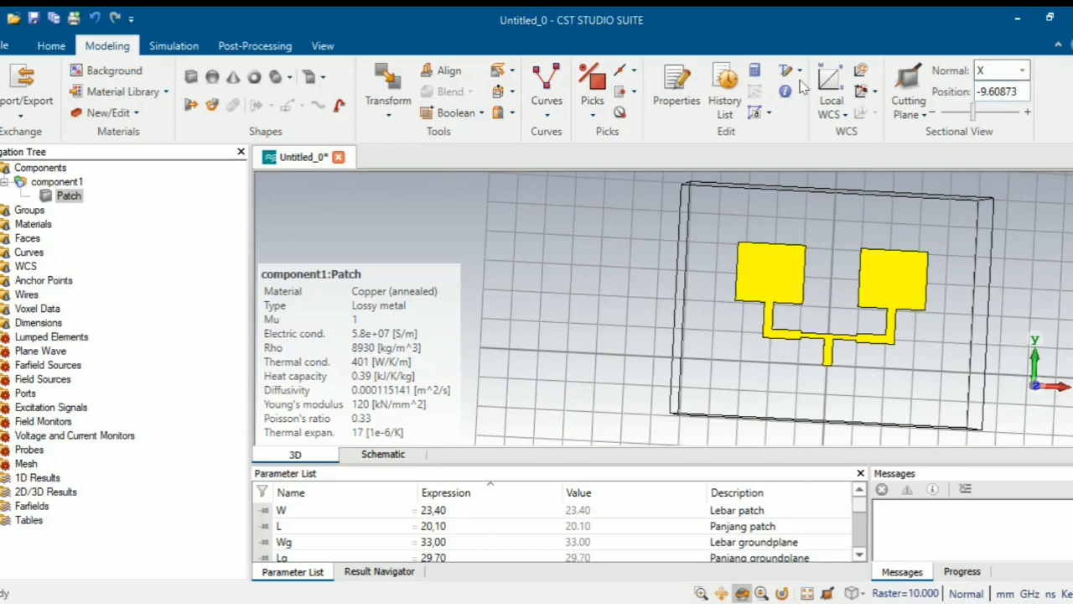
- Start a new brick named Dielekrik spanning X from -Wg/2 to Wg/2
left_click(189, 78)
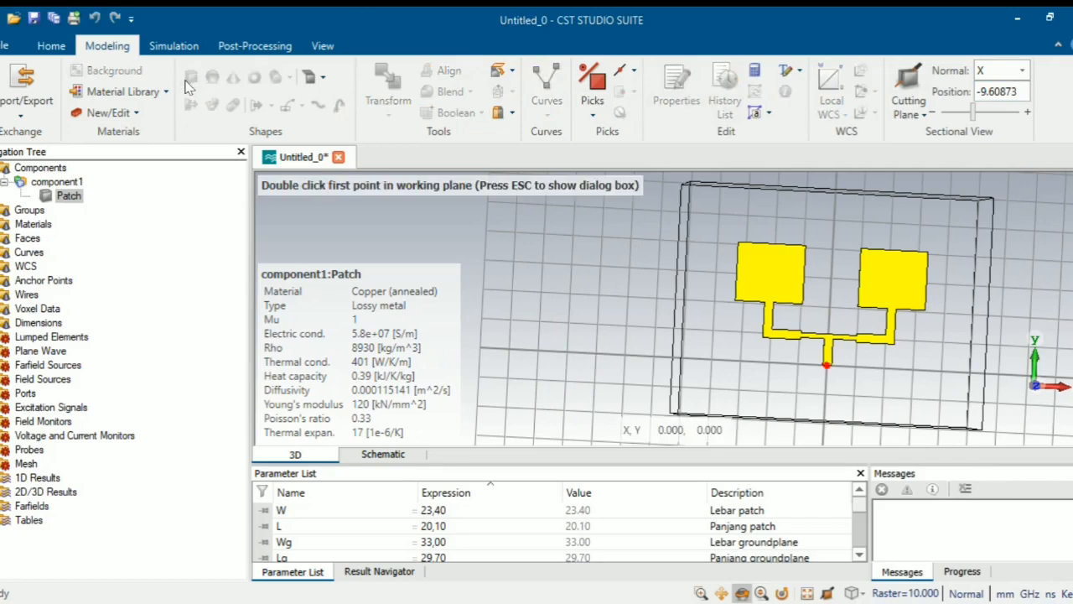
key("Escape")
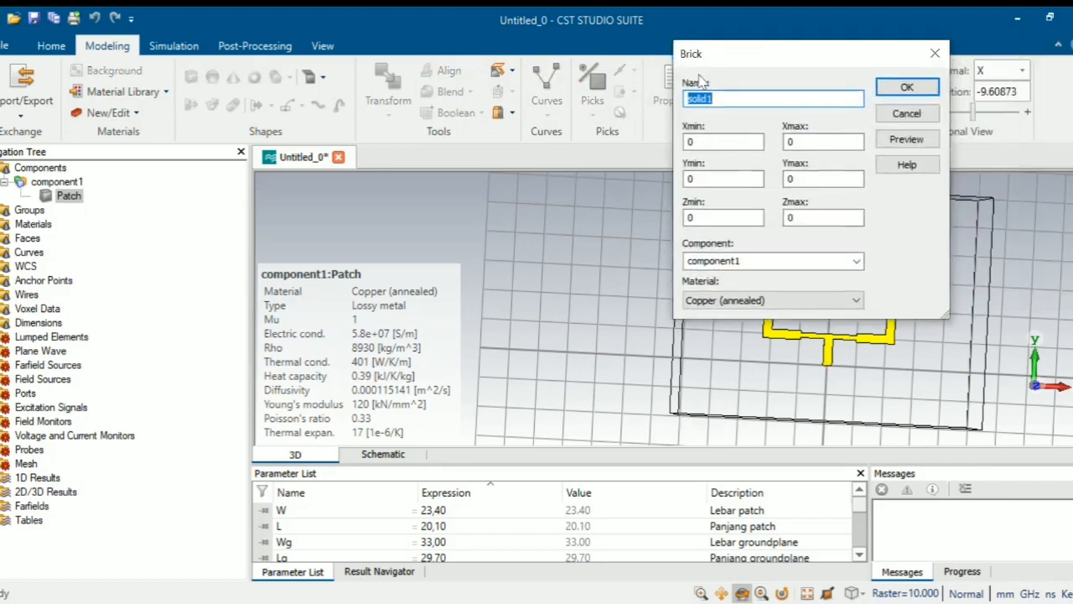
key("BackSpace")
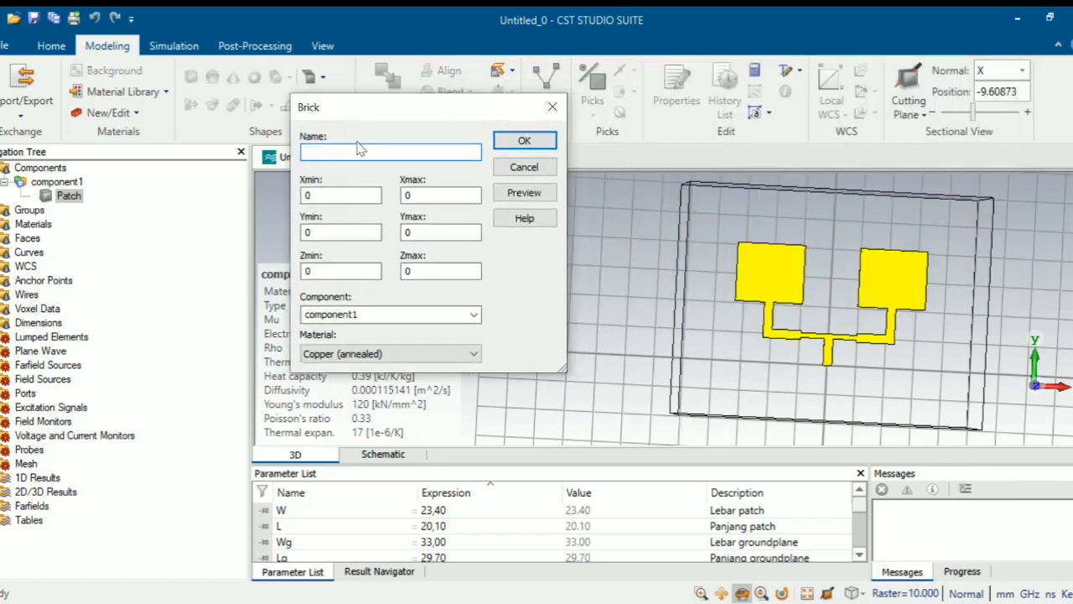
type("Dielekrik")
left_click(322, 195)
type("-Wg/2")
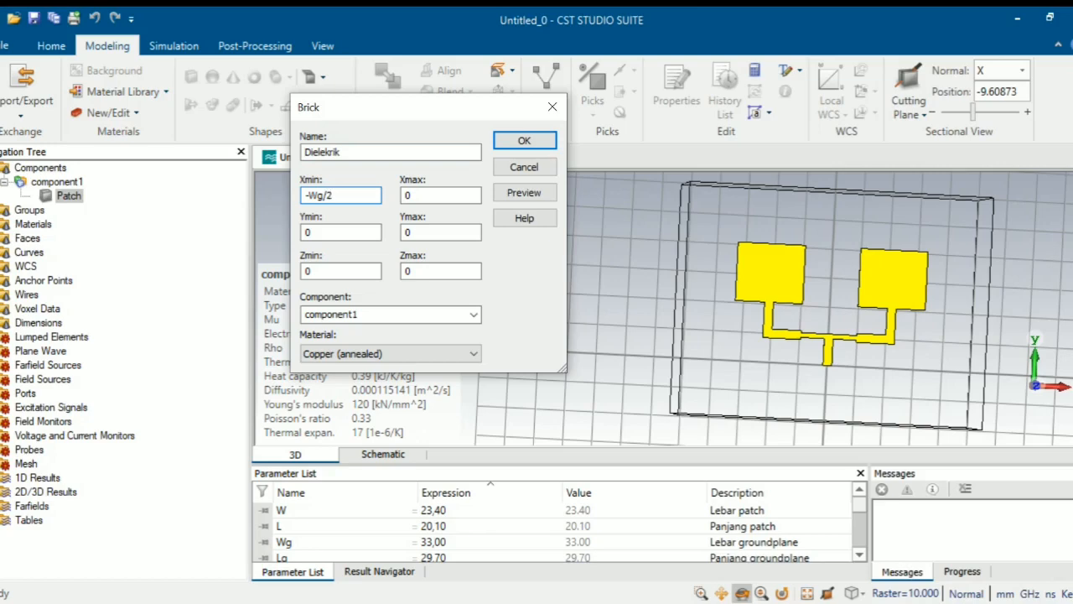
left_click_drag(345, 196, 313, 196)
left_click(438, 196)
key("BackSpace")
type("Wg/2")
left_click(327, 232)
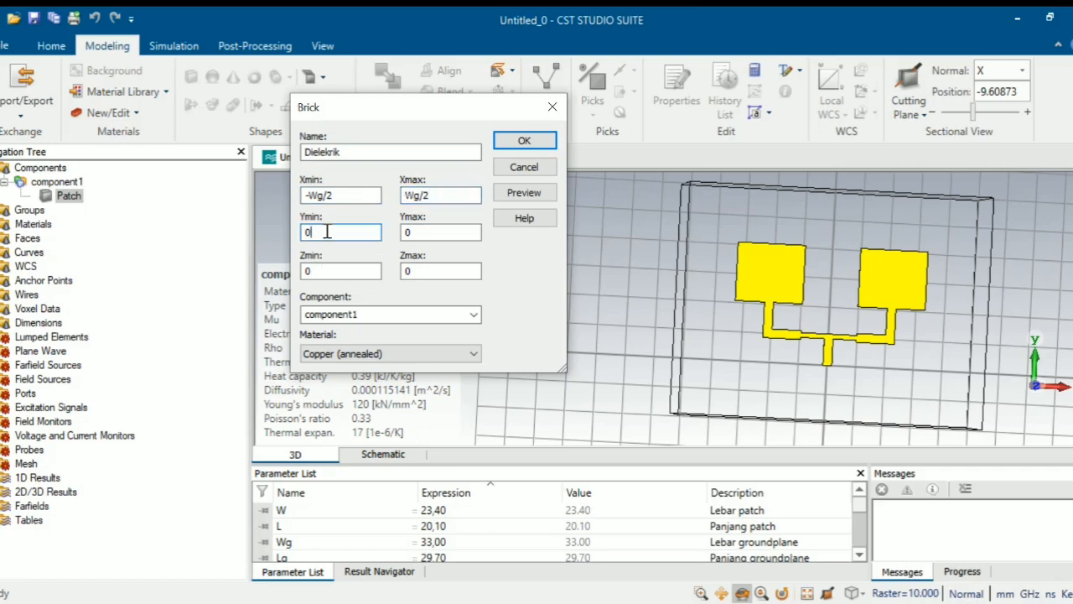
- Set the substrate's Ymax to Lg and Z from t to t+h, and open the material library
left_click(424, 234)
key("BackSpace")
type("Lg")
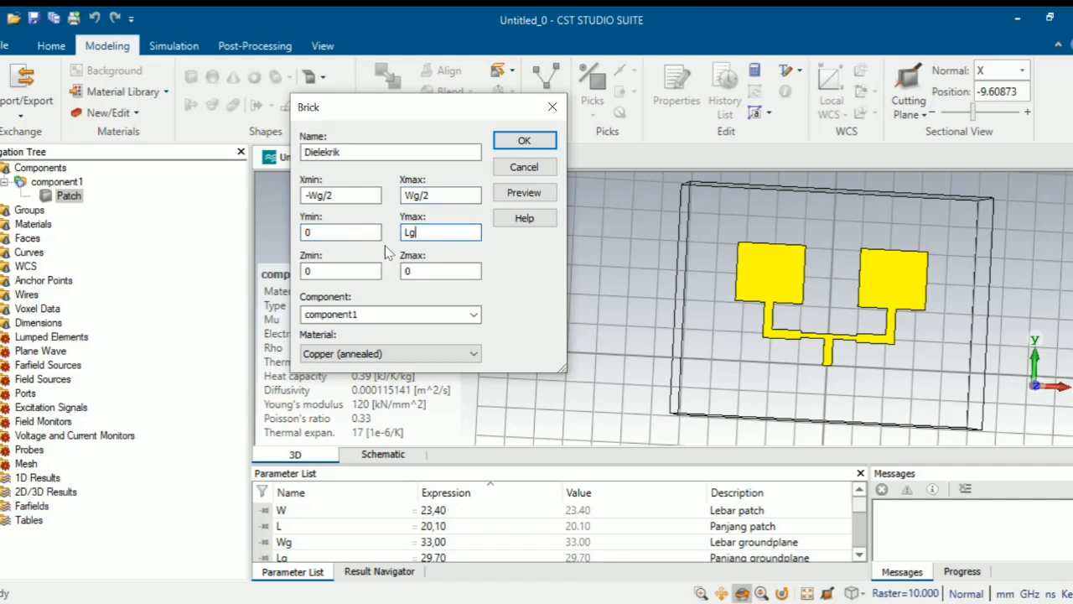
left_click(328, 271)
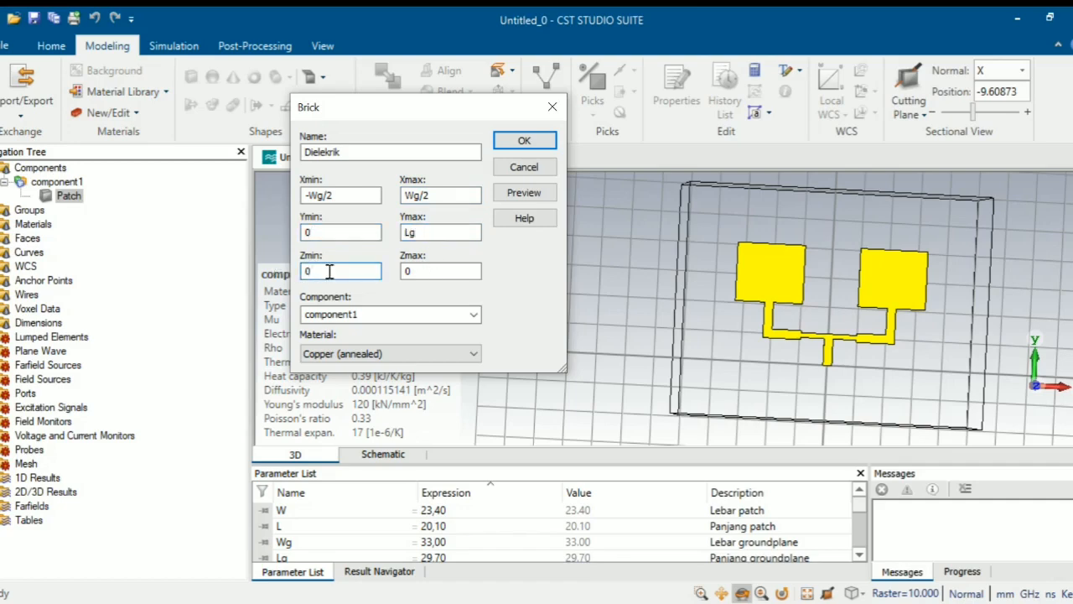
key("BackSpace")
type("t")
left_click(438, 266)
type("t+")
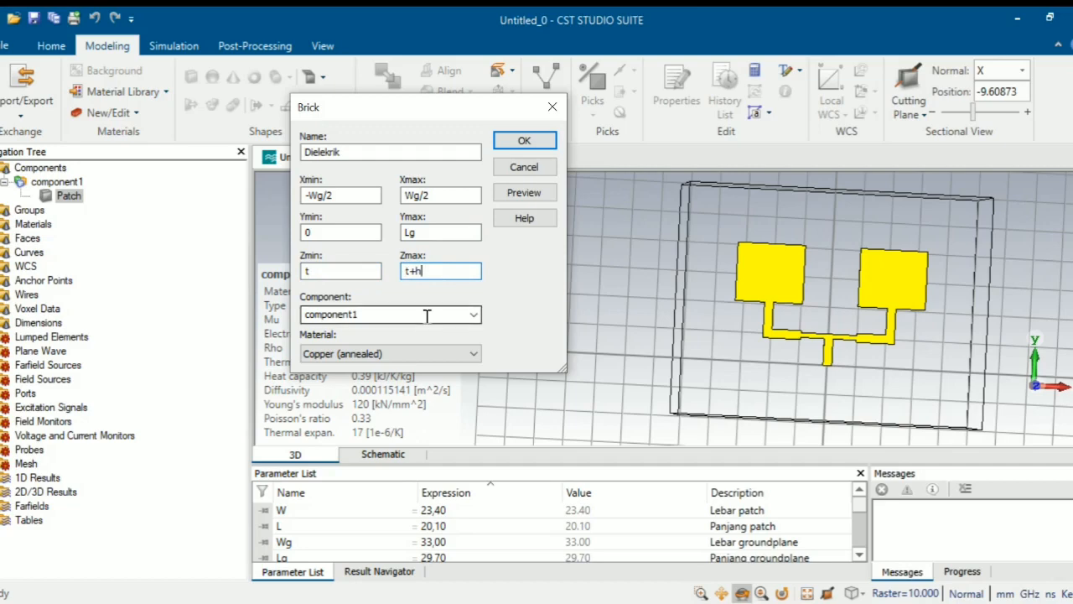
left_click(427, 351)
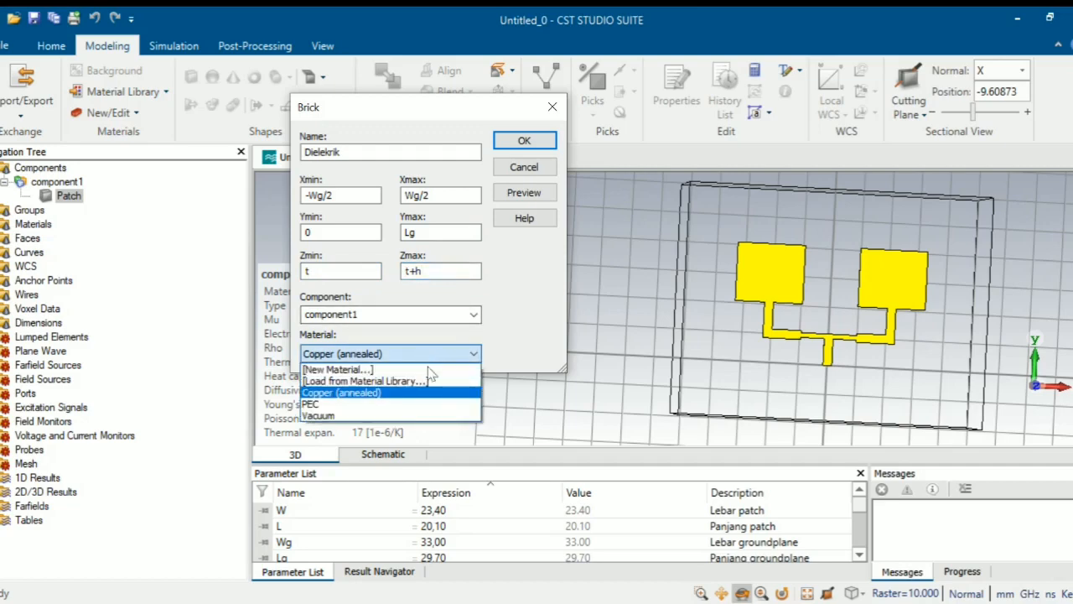
left_click(426, 380)
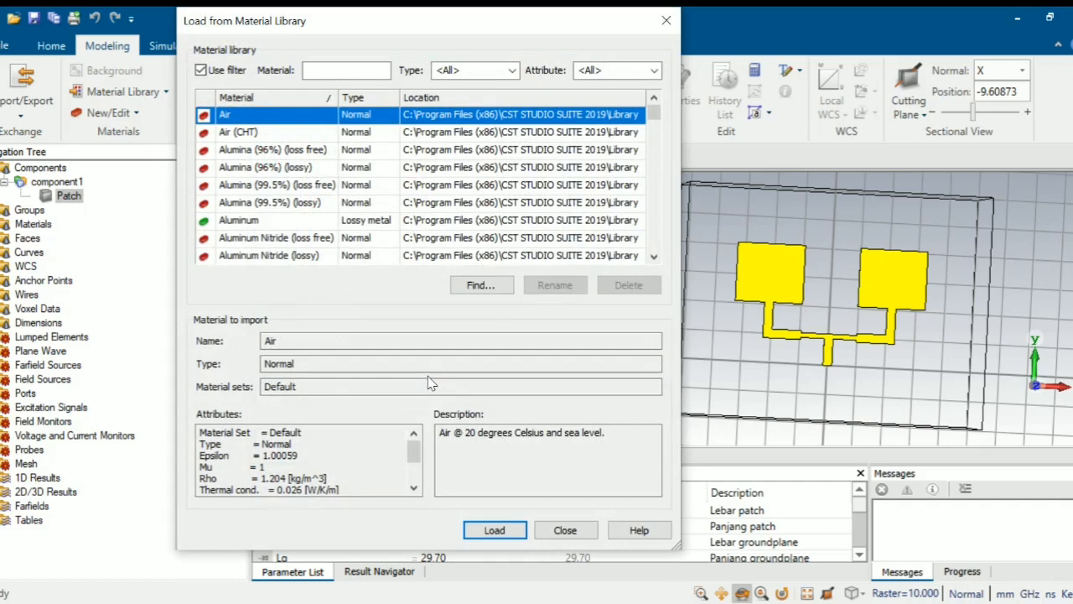
- Filter the material library with 'fr4' and 'FR' to look for FR-4
left_click(347, 70)
type("fr")
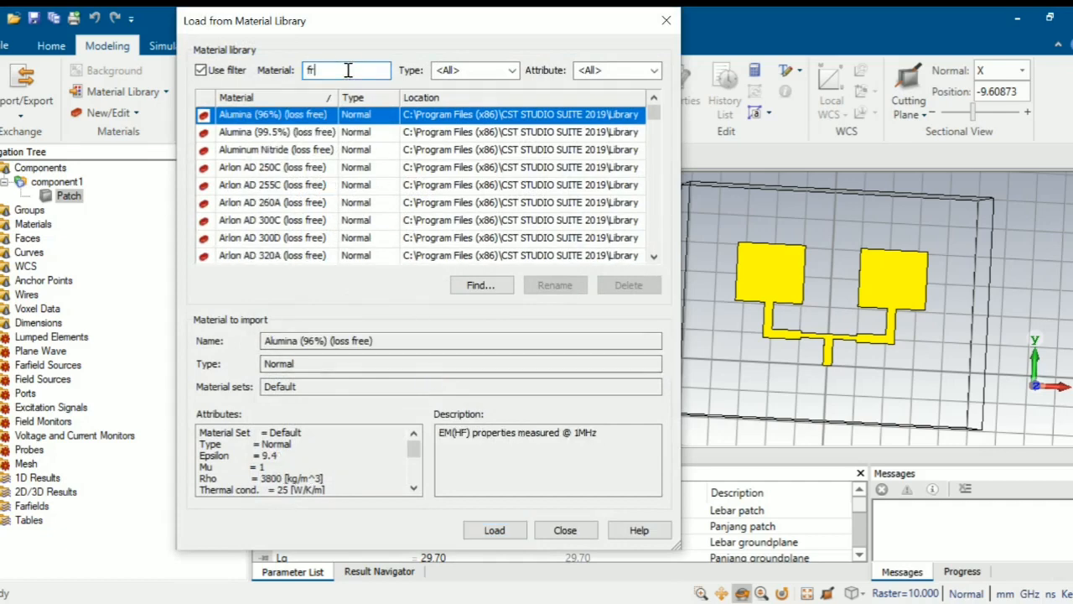
type("4")
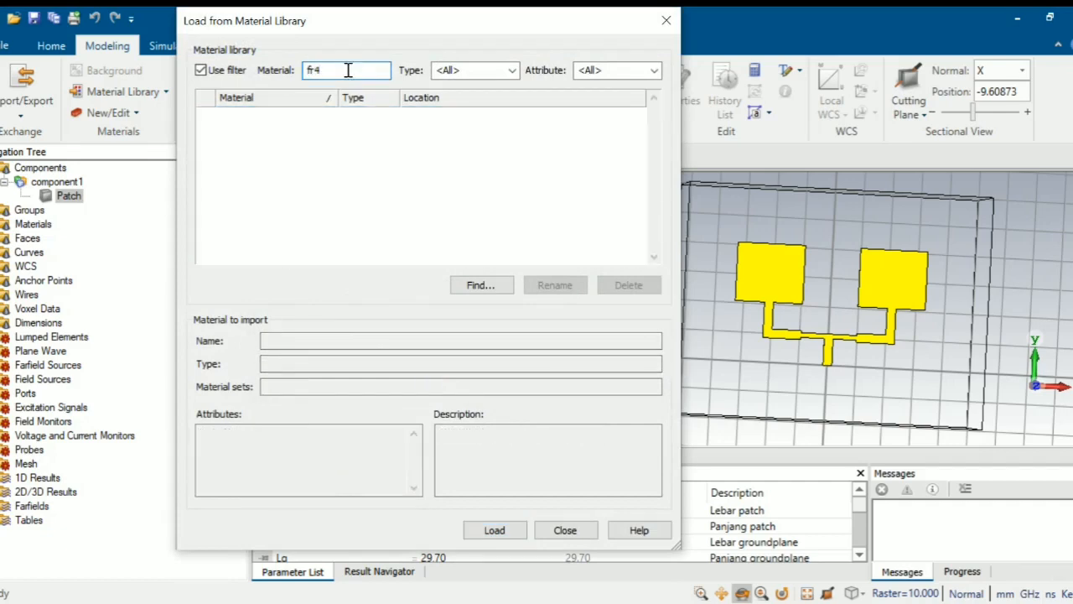
key("BackSpace")
key("BackSpace")
type("FR")
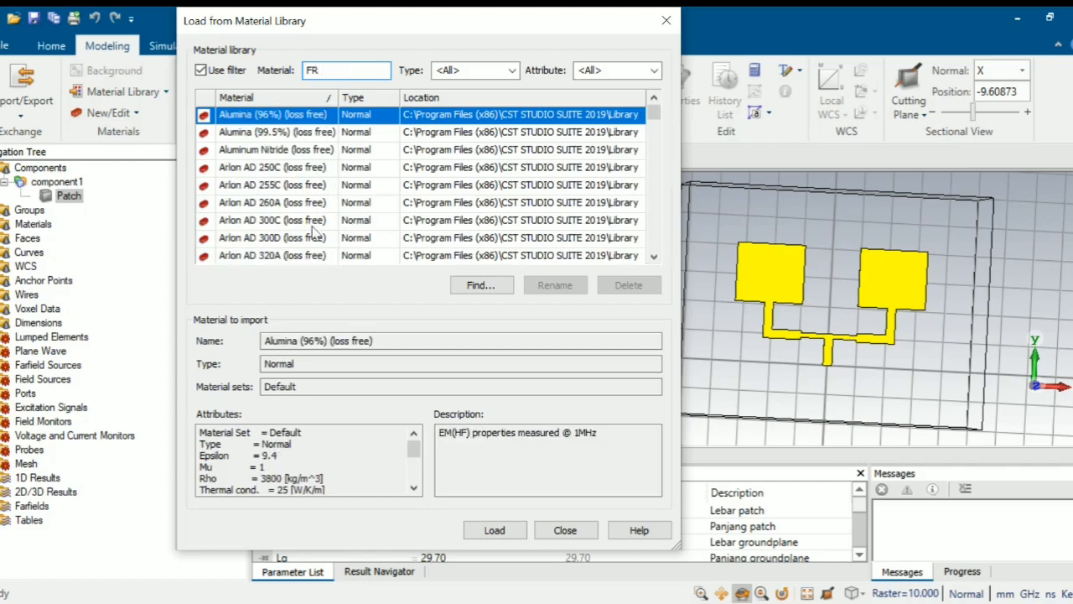
scroll(327, 239, "down", 15)
scroll(329, 244, "up", 15)
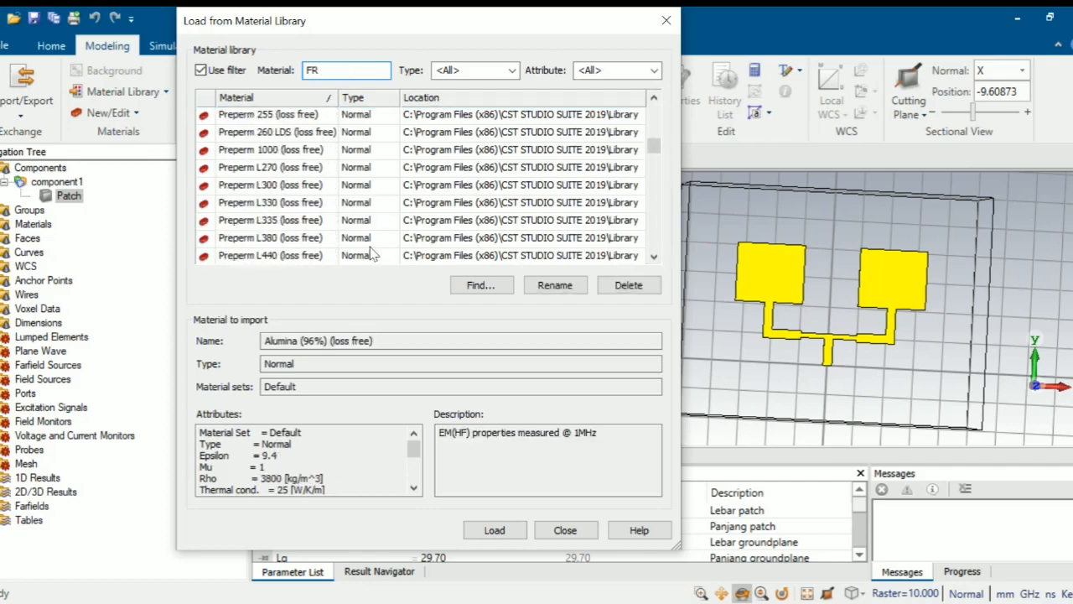
scroll(369, 226, "down", 10)
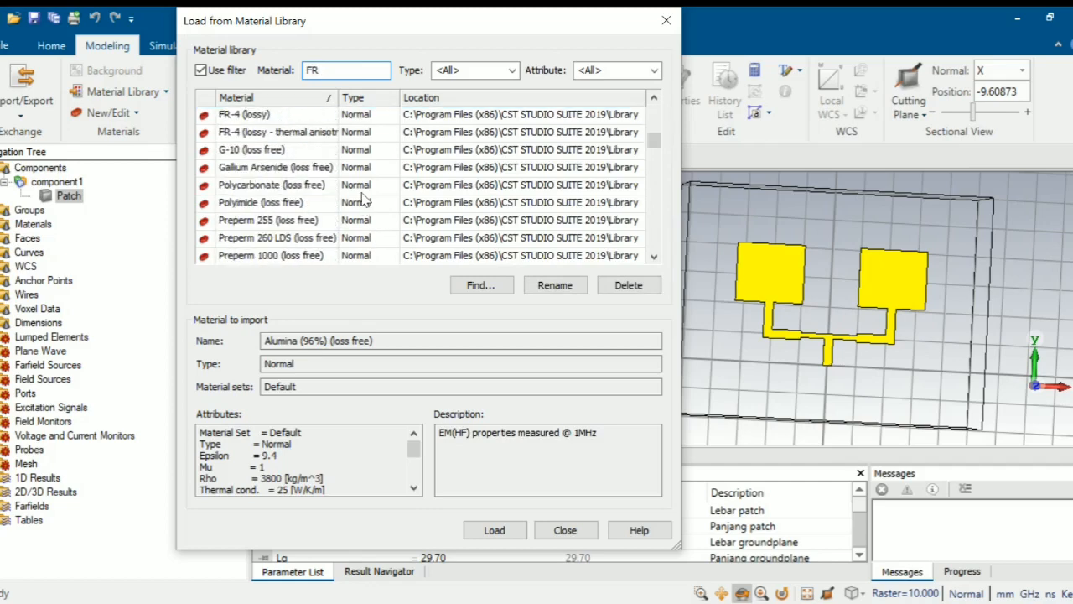
double_click(352, 70)
key("BackSpace")
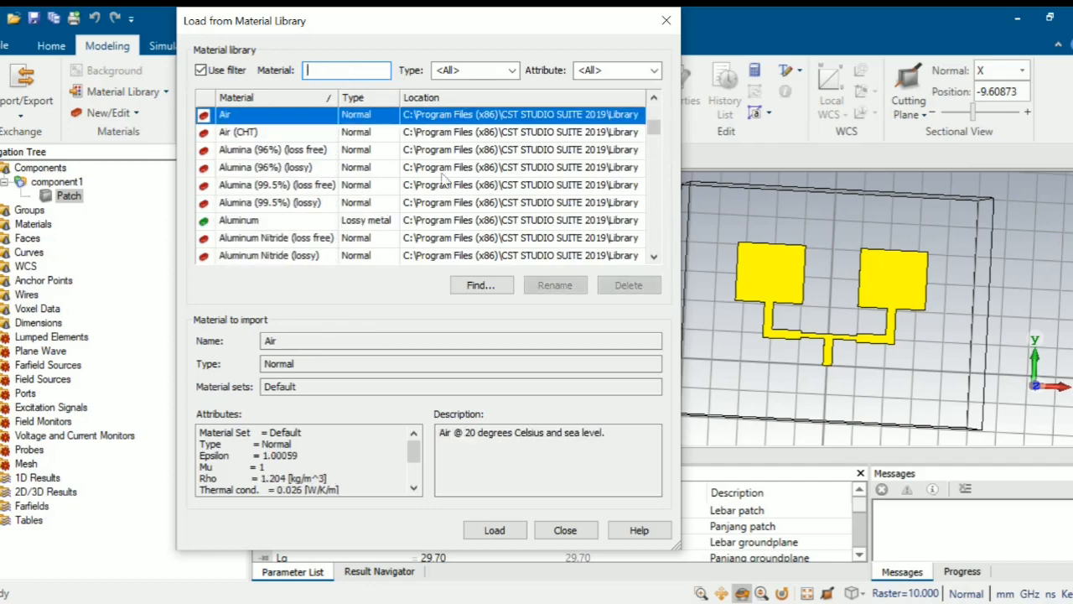
- Load FR-4 (lossy) as the Dielekrik brick's material and preview the substrate
scroll(336, 209, "down", 5)
scroll(333, 233, "down", 8)
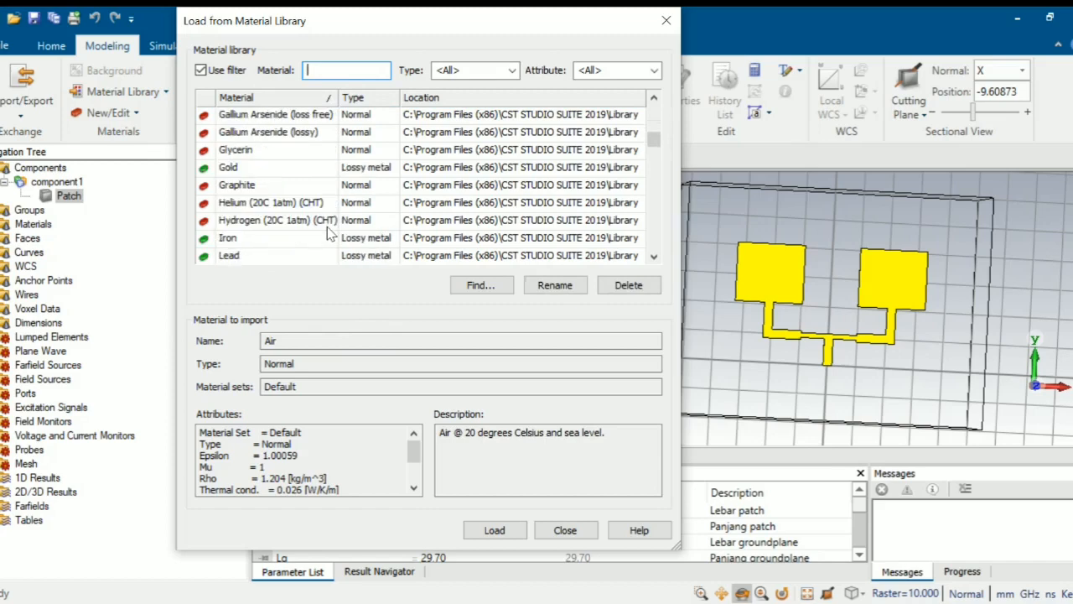
scroll(329, 234, "up", 5)
scroll(329, 234, "down", 5)
scroll(329, 234, "up", 2)
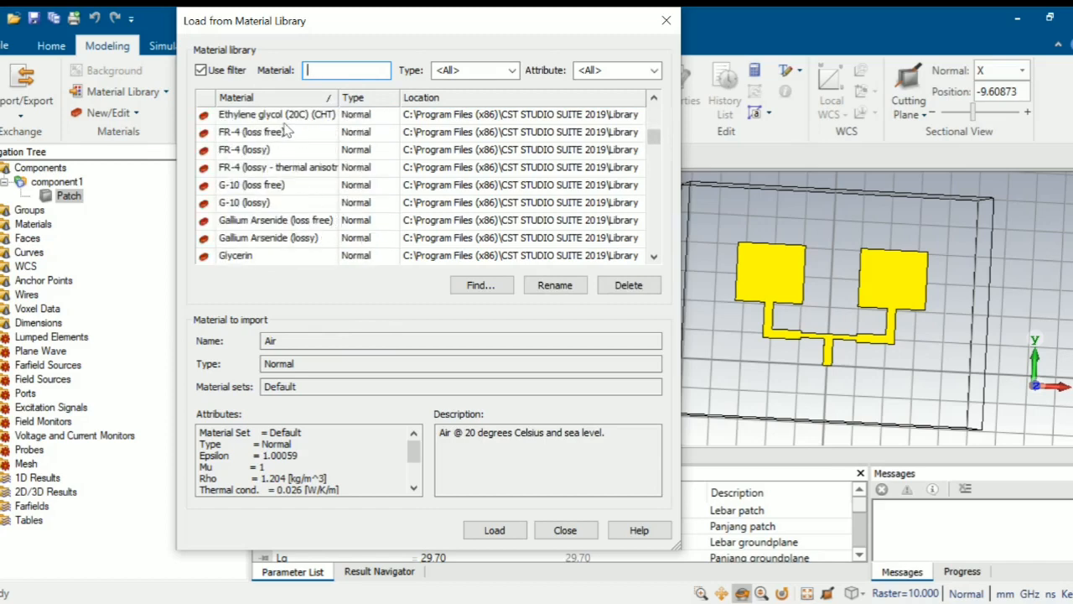
left_click(265, 149)
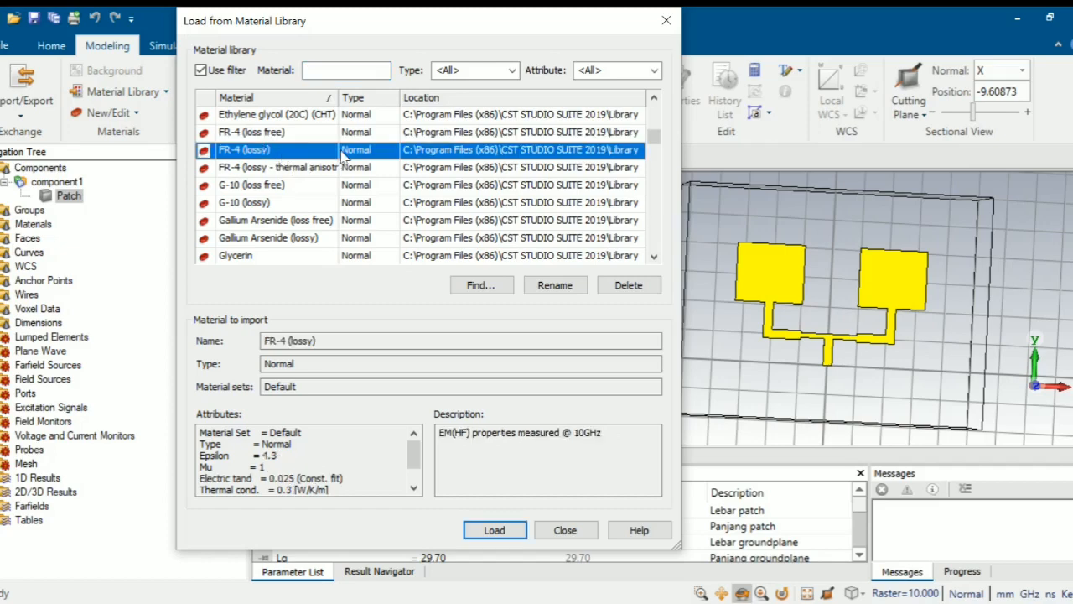
left_click(496, 530)
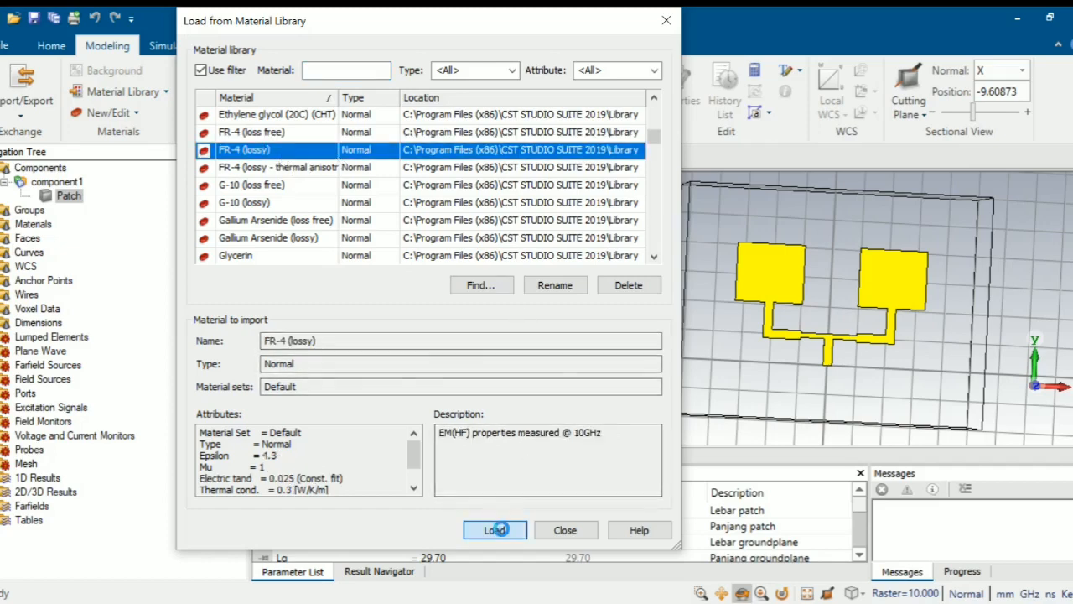
left_click(538, 194)
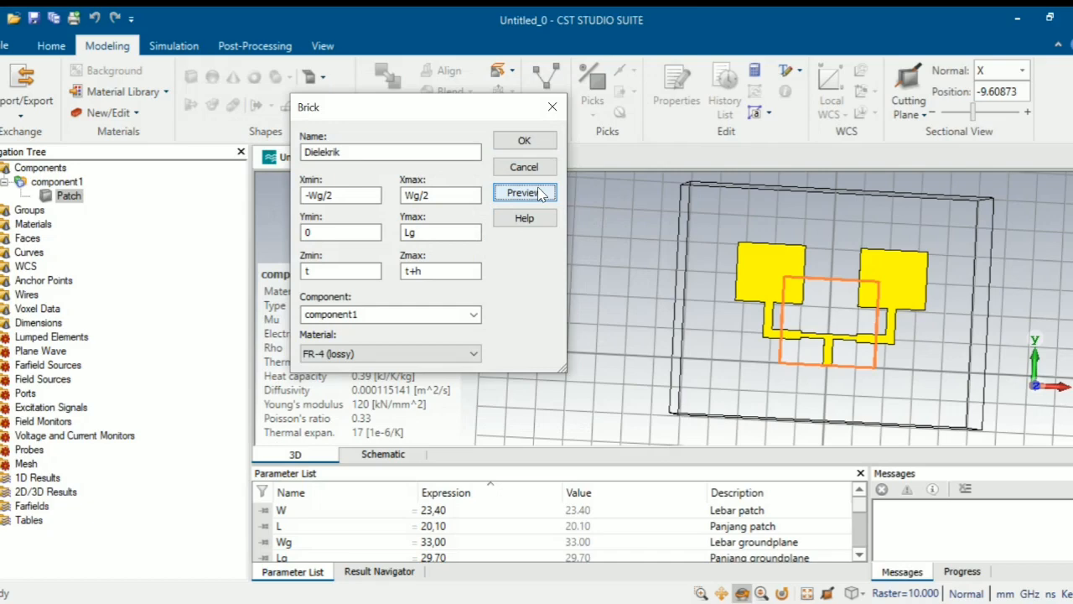
- Create the Dielekrik FR-4 brick and zoom to inspect it under the patches
left_click(540, 140)
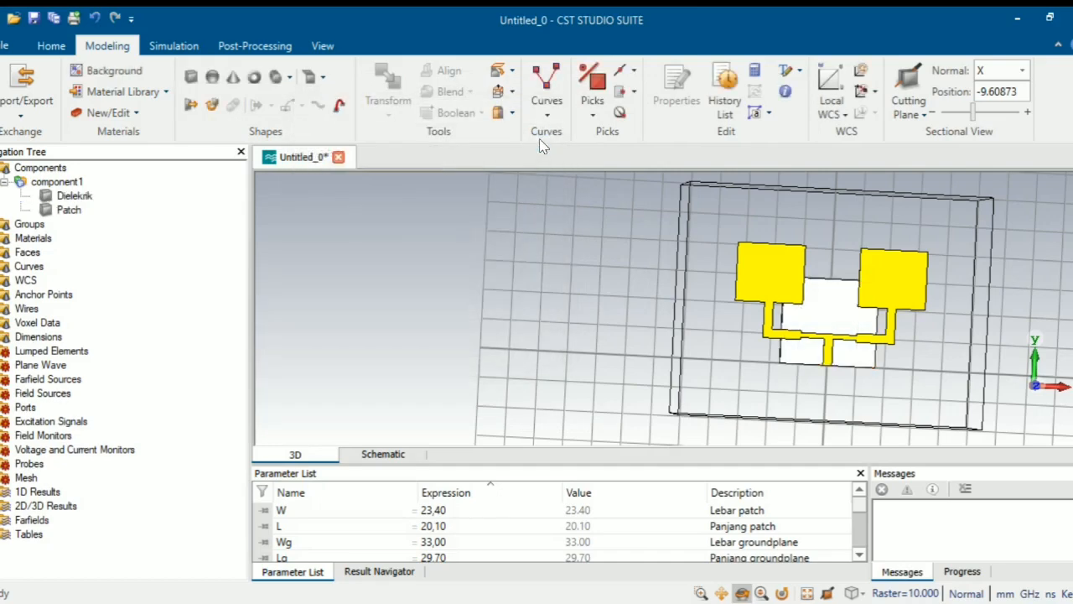
scroll(838, 316, "up", 5)
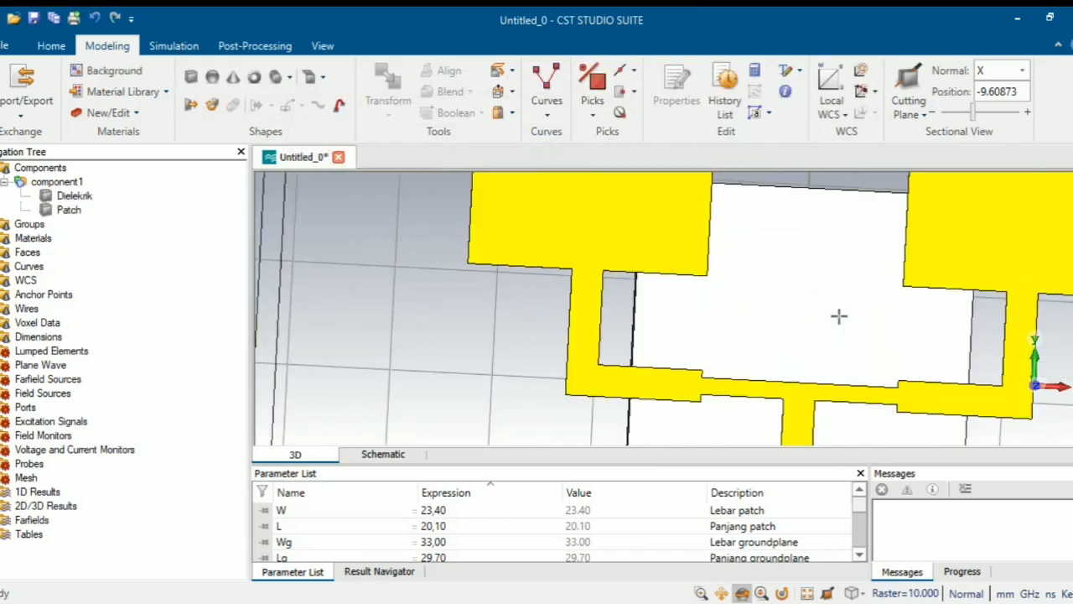
scroll(839, 316, "down", 6)
scroll(838, 314, "up", 3)
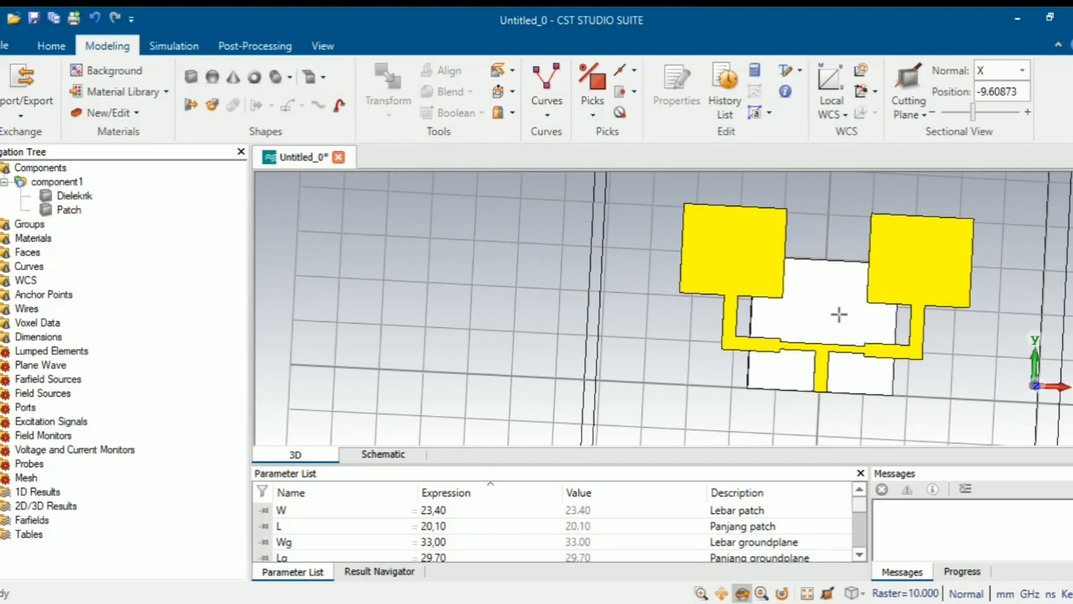
- Start a new brick named Ground spanning X from -Wg/2 to Wg/2
left_click(191, 77)
key("Escape")
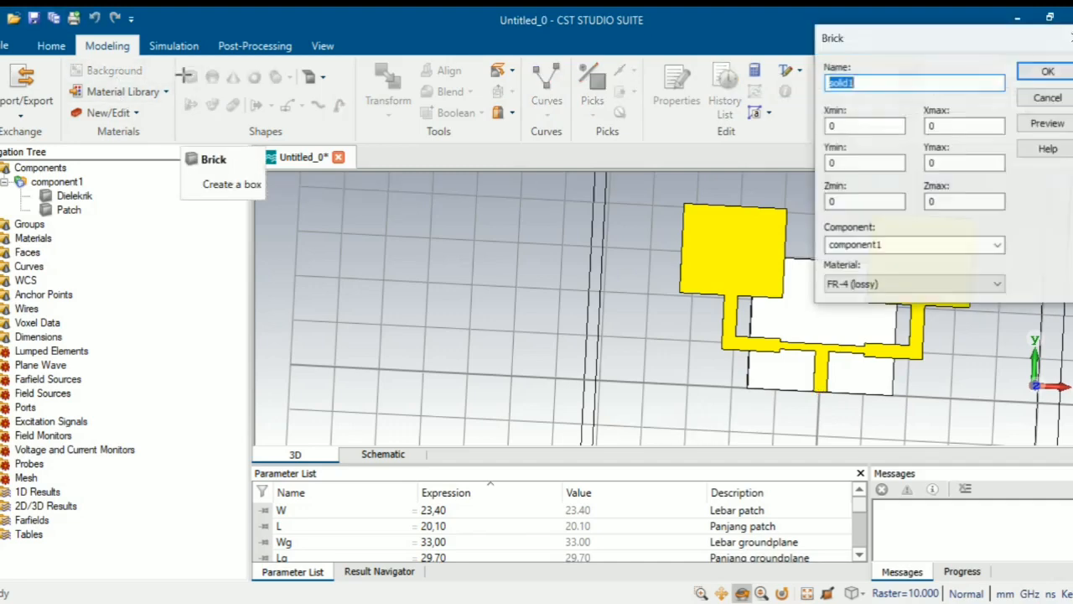
left_click_drag(917, 44, 401, 126)
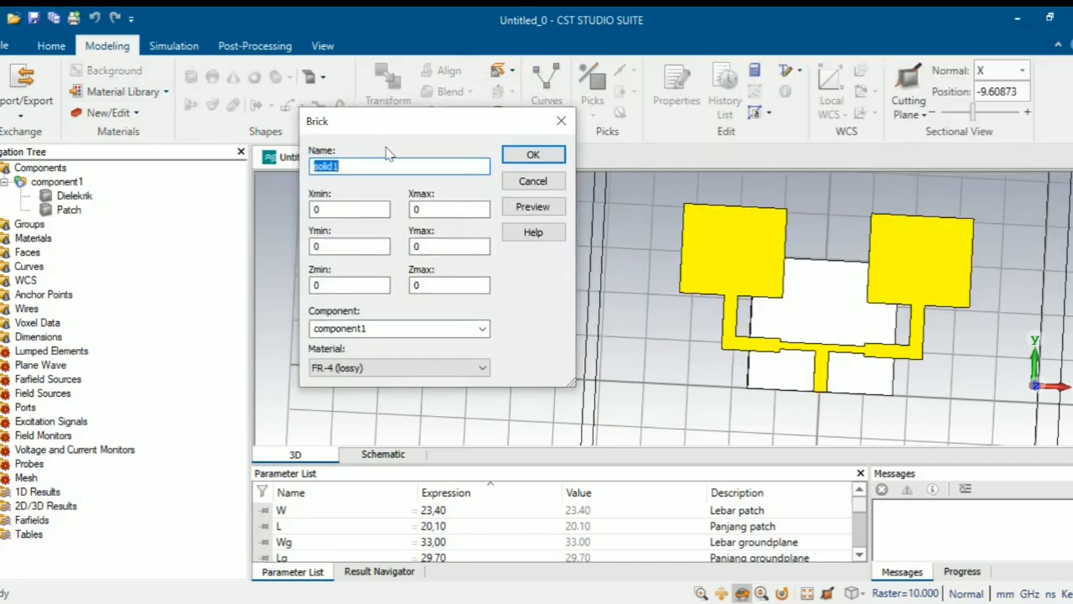
type("Ground")
left_click(336, 211)
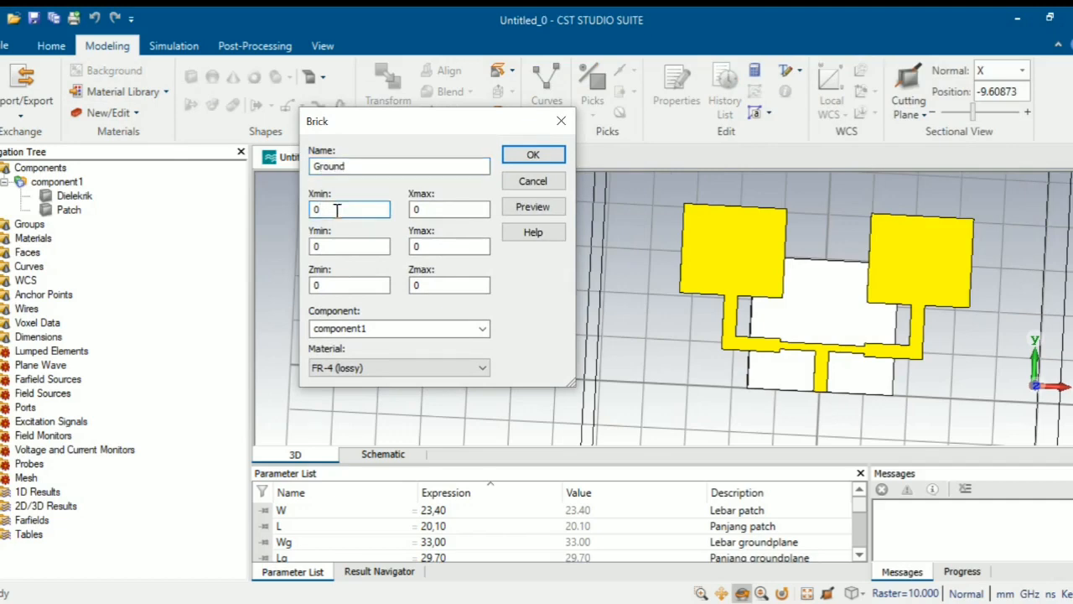
key("BackSpace")
type("-Wg/2")
left_click_drag(342, 210, 320, 209)
left_click(451, 209)
key("BackSpace")
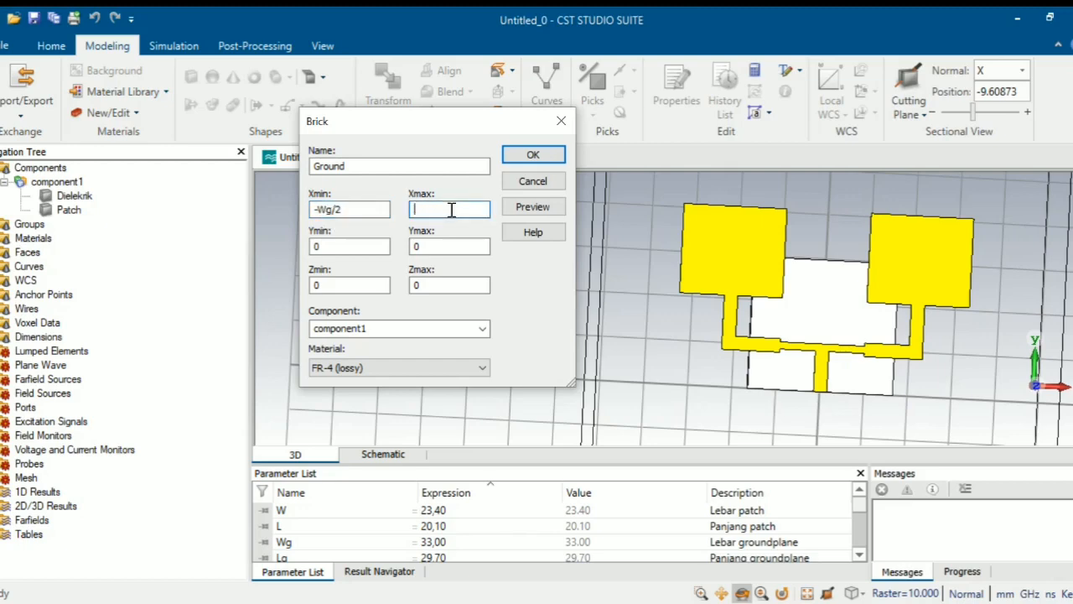
type("Wg/2")
- Set the Ground's Ymax to Lg, Zmax to t, and material to Copper (annealed)
left_click(445, 243)
key("BackSpace")
type("Lg")
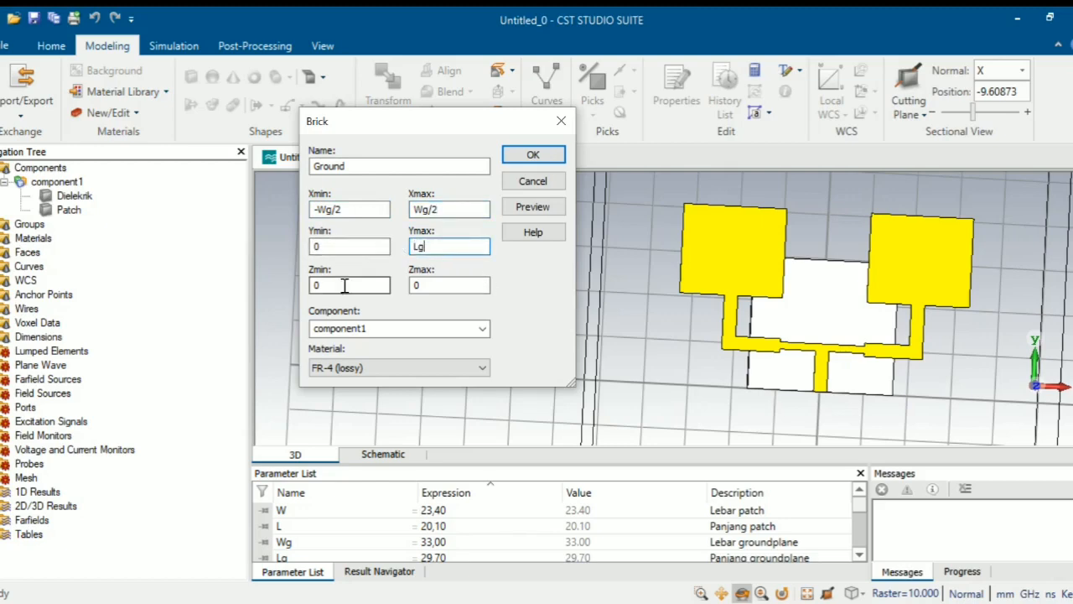
left_click(475, 285)
key("BackSpace")
type("t")
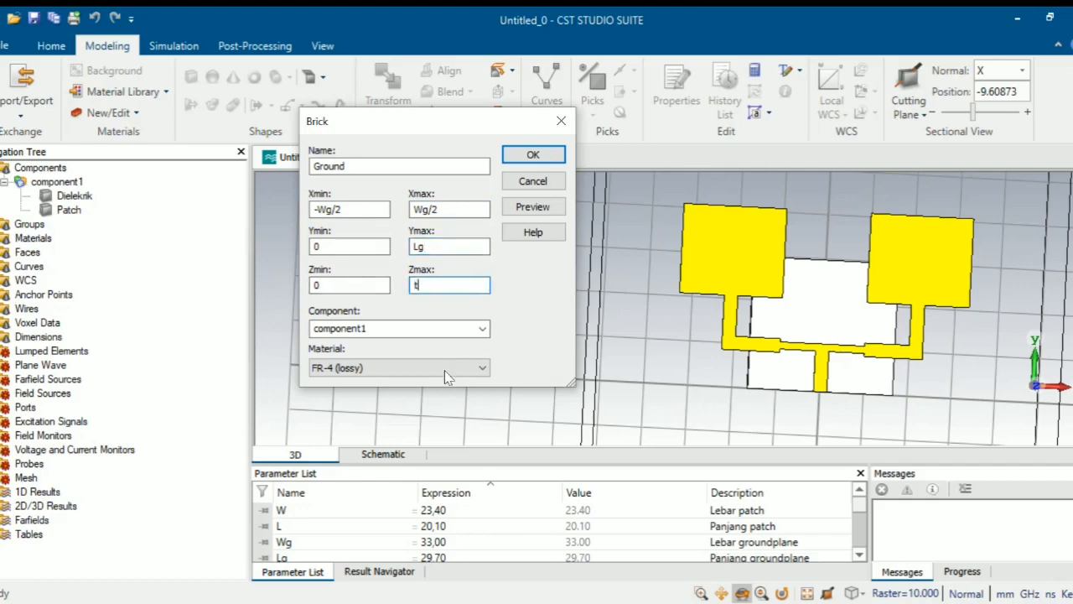
left_click(423, 371)
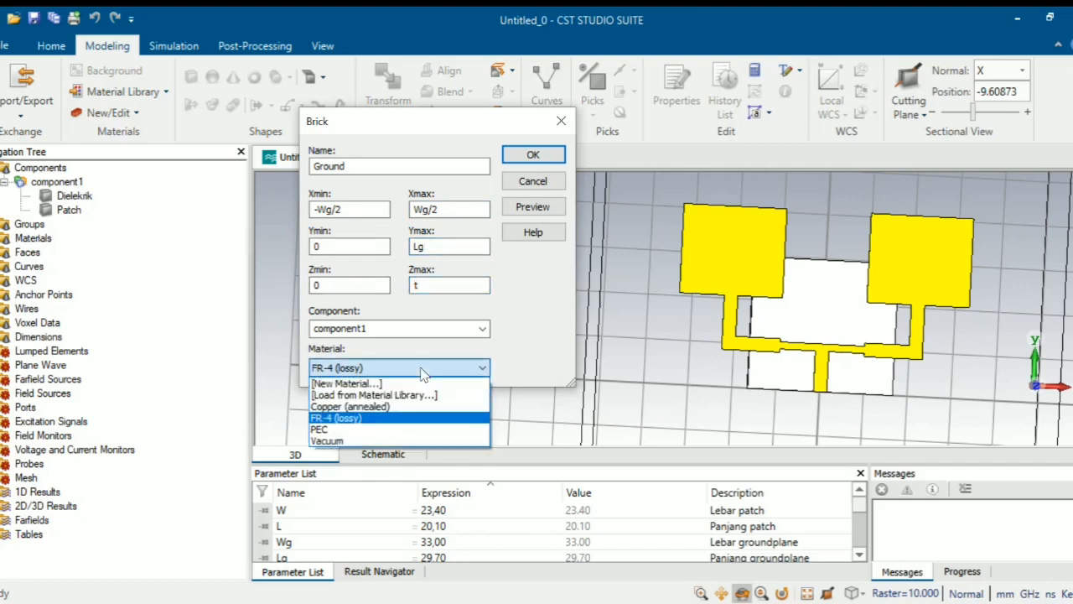
left_click(383, 408)
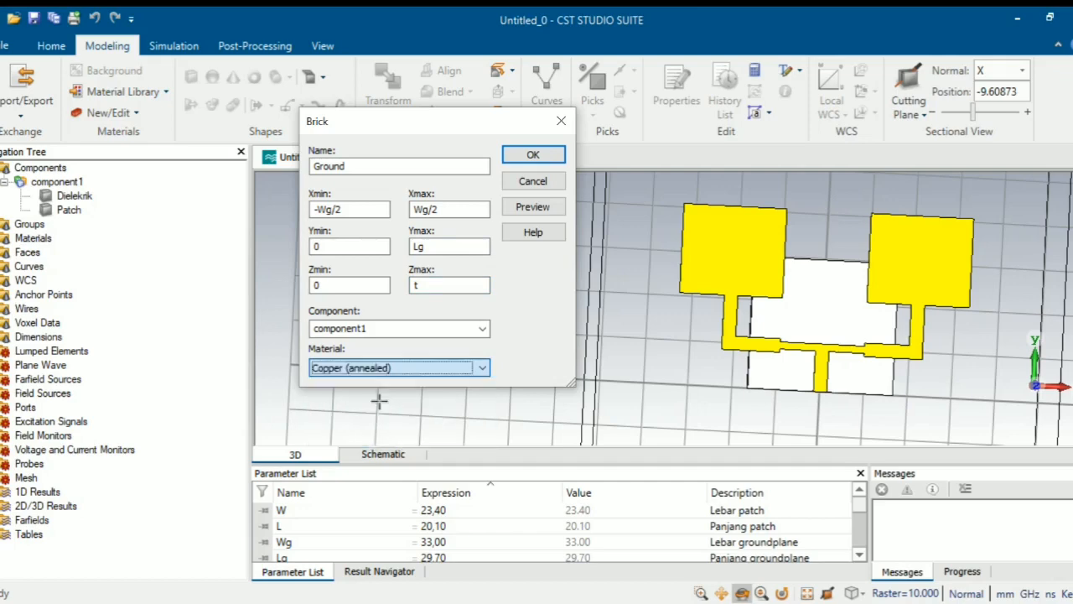
- Preview the copper ground in the 3D view, then create the Ground brick
left_click(530, 210)
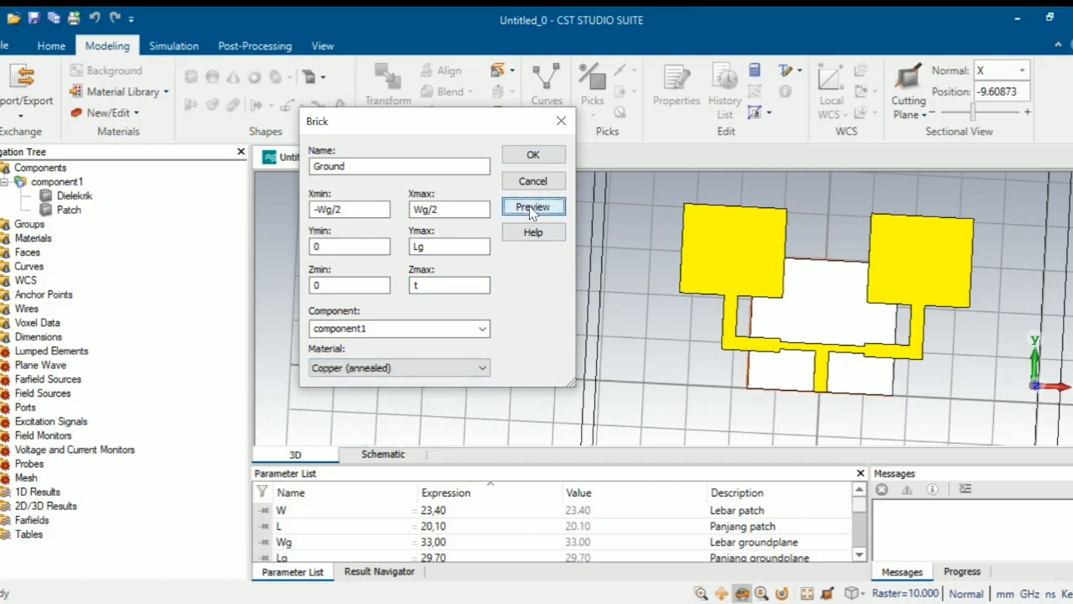
scroll(836, 263, "up", 5)
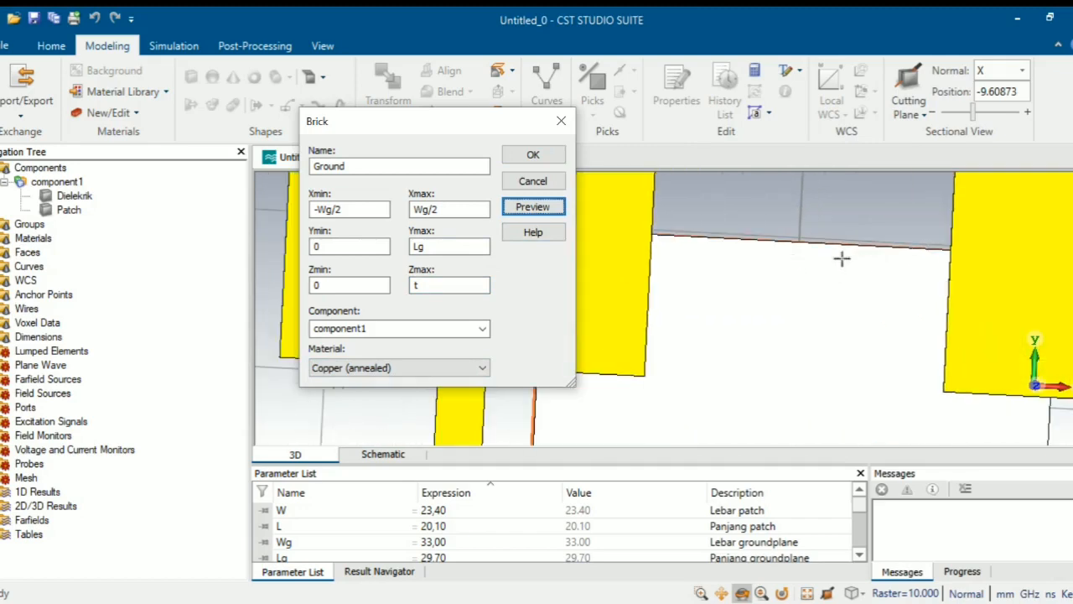
left_click_drag(866, 213, 853, 288)
scroll(788, 358, "up", 2)
scroll(769, 383, "down", 7)
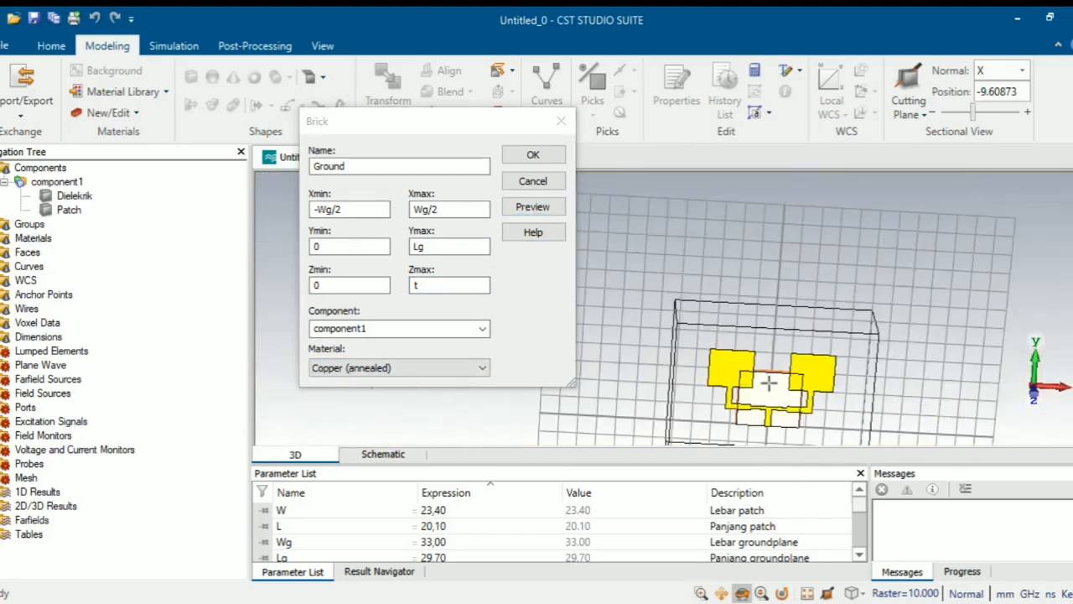
scroll(764, 394, "up", 3)
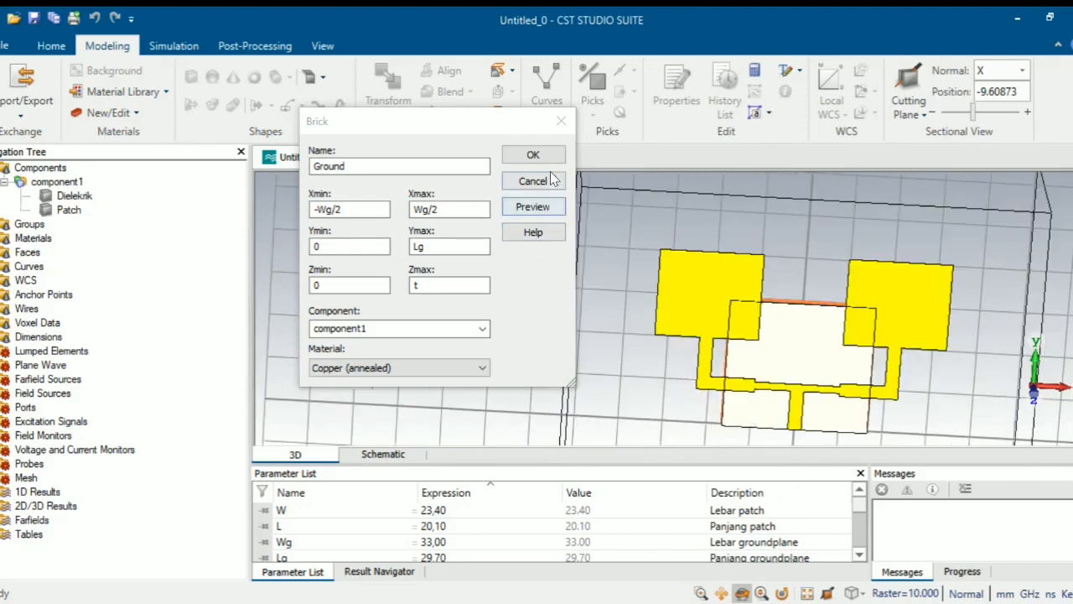
left_click(533, 155)
scroll(828, 368, "up", 2)
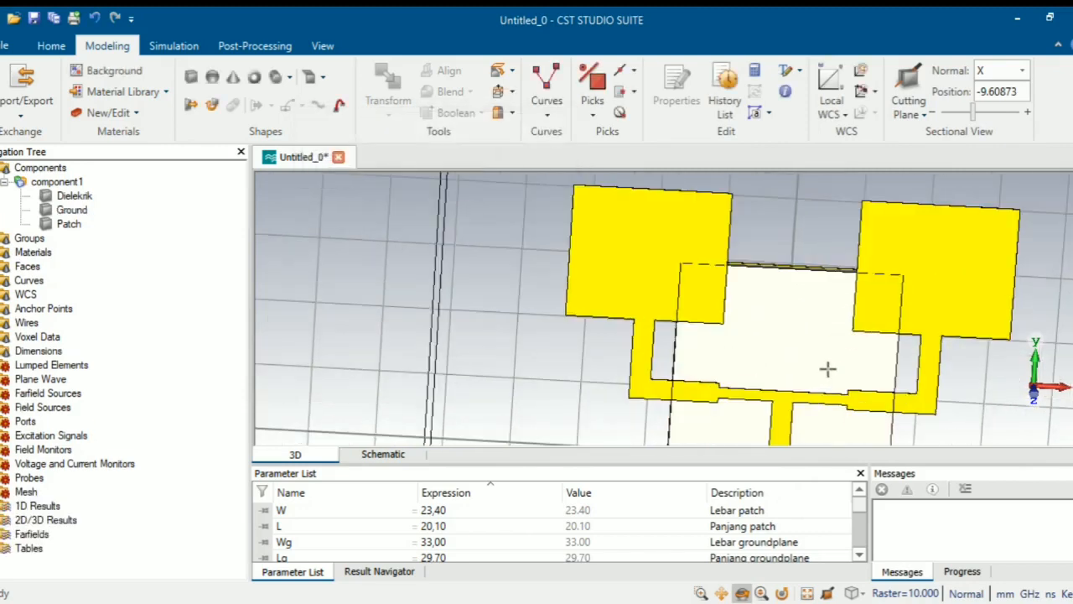
scroll(828, 369, "down", 2)
left_click_drag(977, 398, 935, 216)
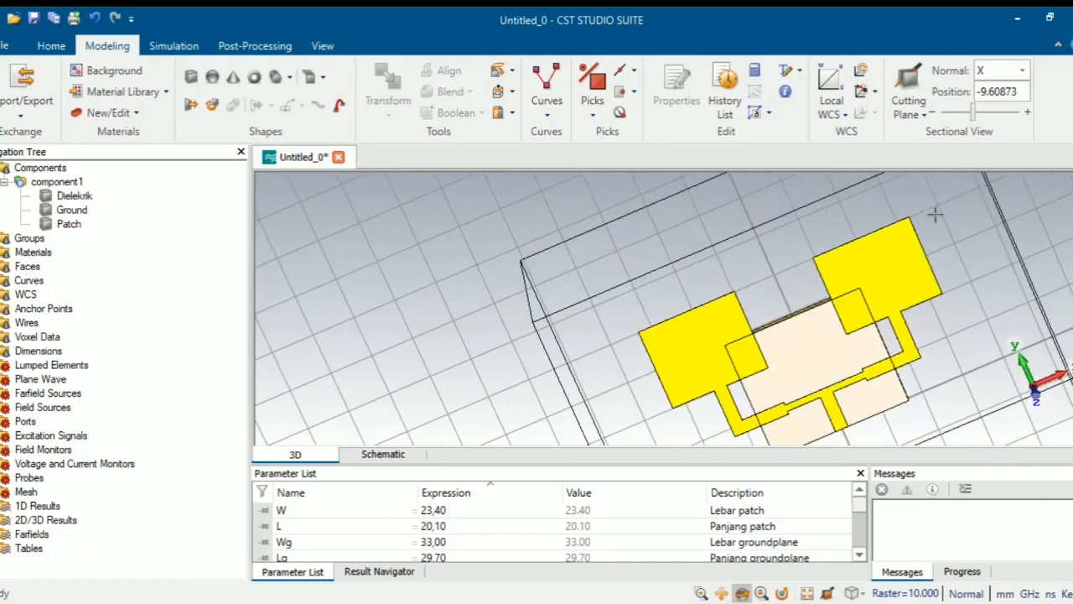
left_click_drag(553, 356, 745, 241)
scroll(855, 343, "up", 2)
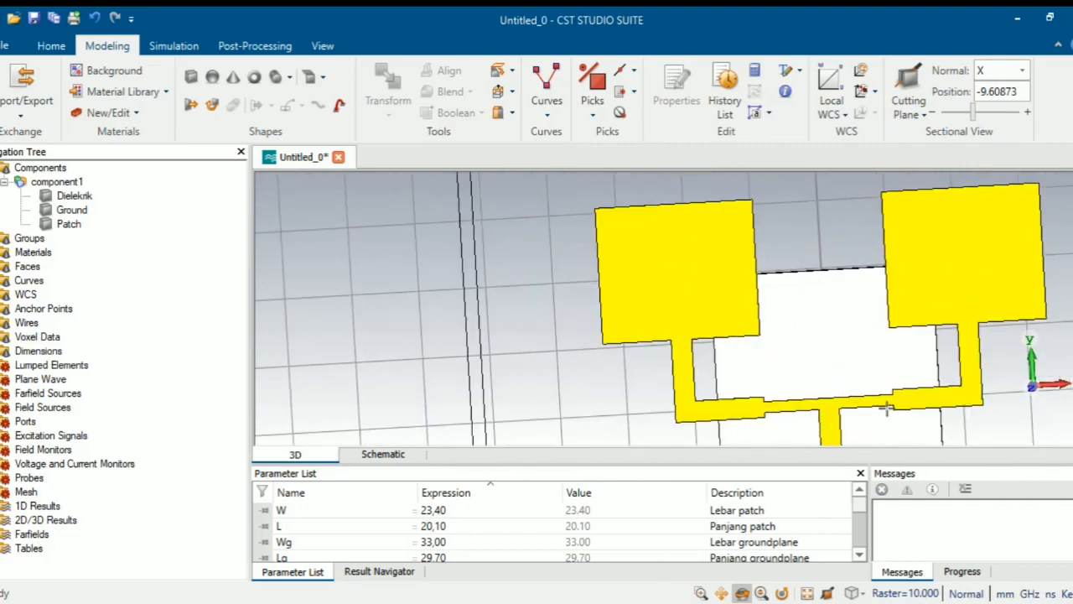
scroll(831, 307, "up", 3)
scroll(832, 307, "down", 5)
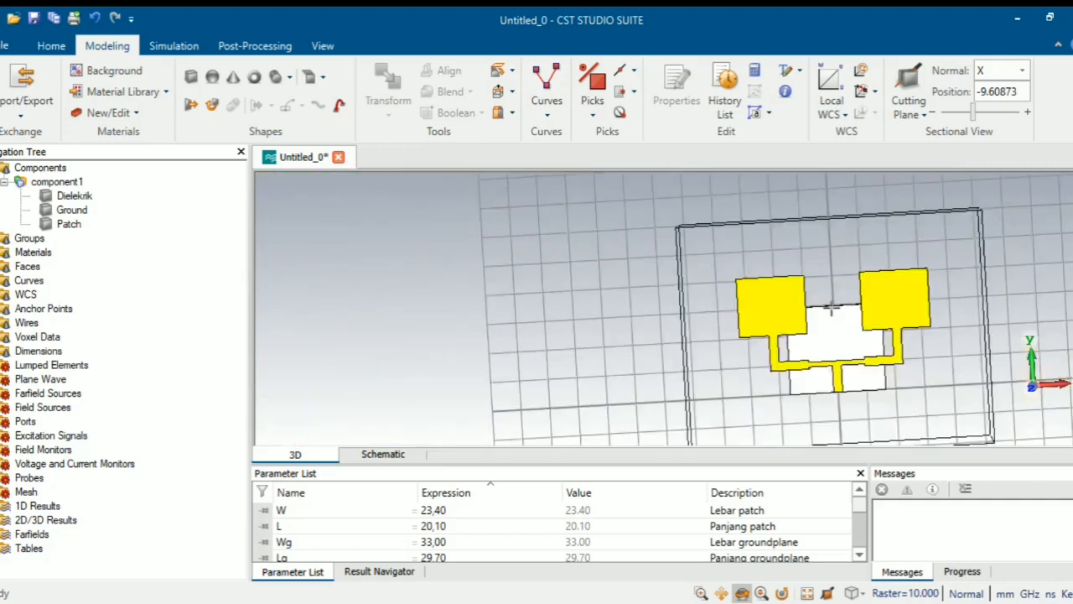
scroll(832, 308, "up", 2)
scroll(833, 312, "down", 2)
left_click_drag(868, 428, 845, 416)
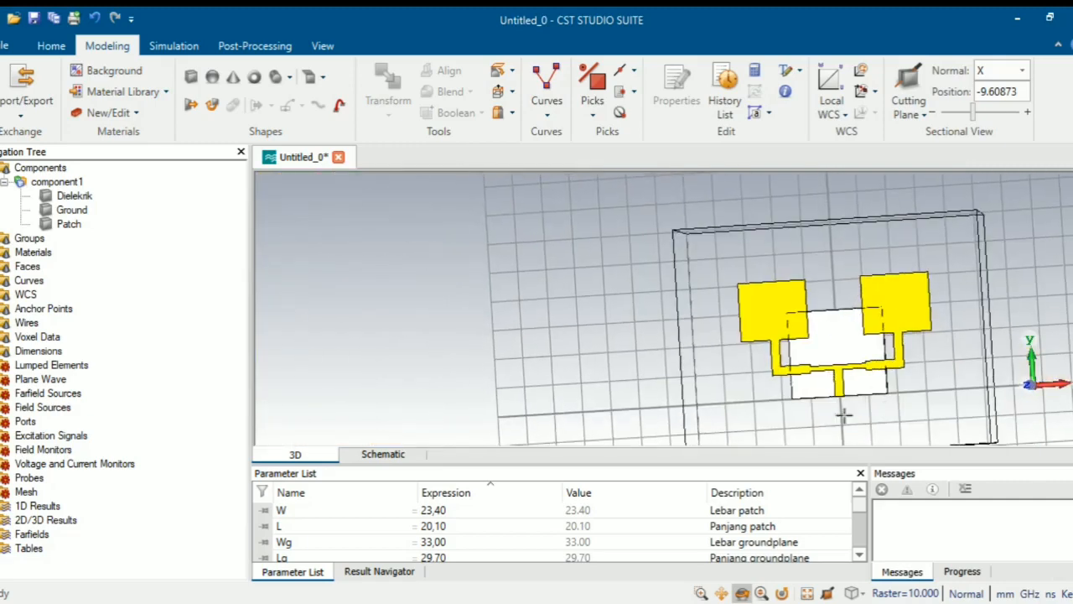
left_click_drag(910, 407, 817, 374)
scroll(817, 379, "up", 3)
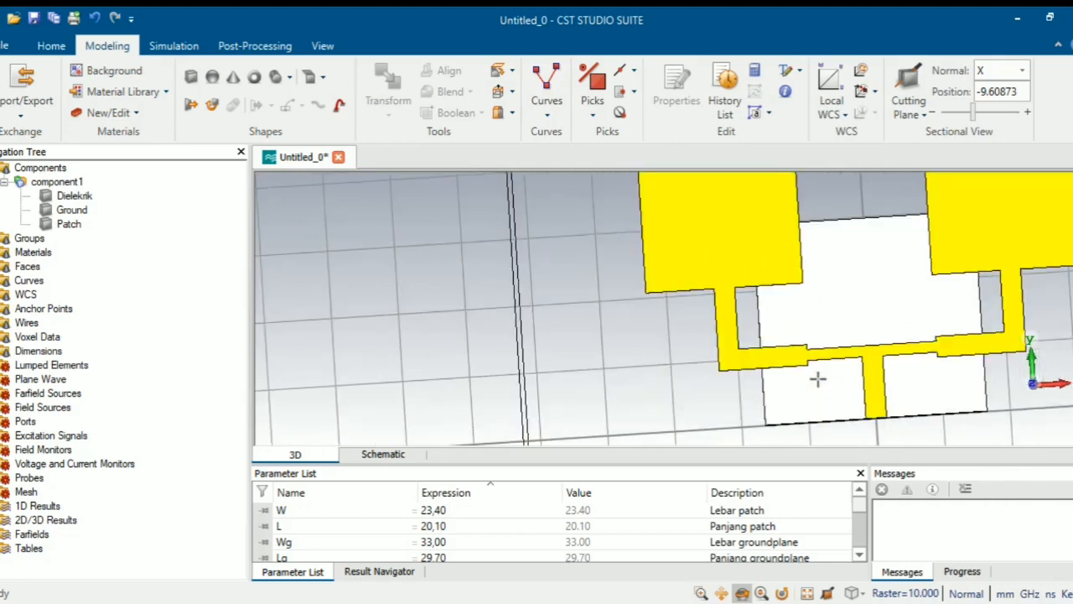
scroll(818, 378, "down", 1)
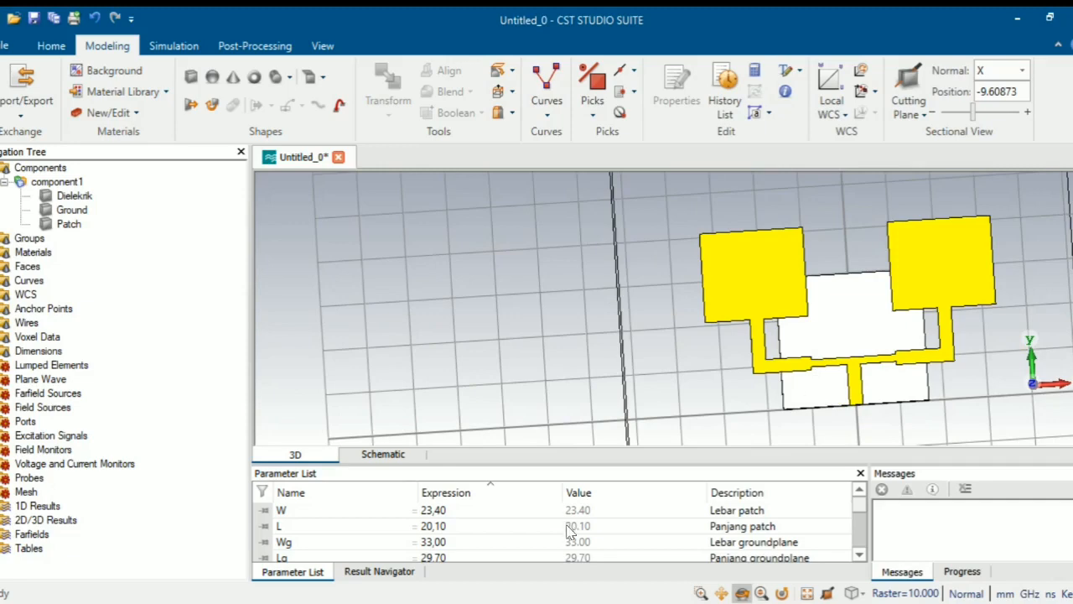
- Change Wg to 85 and Lg to 65 in the Parameter List, then run Parametric Update
double_click(459, 541)
key("BackSpace")
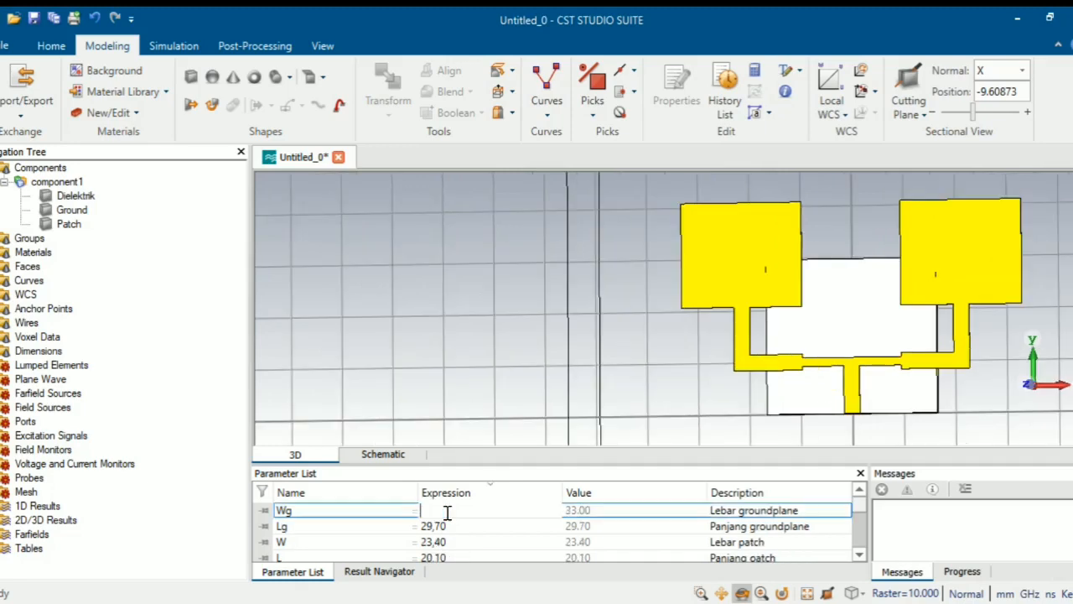
type("85")
left_click(456, 528)
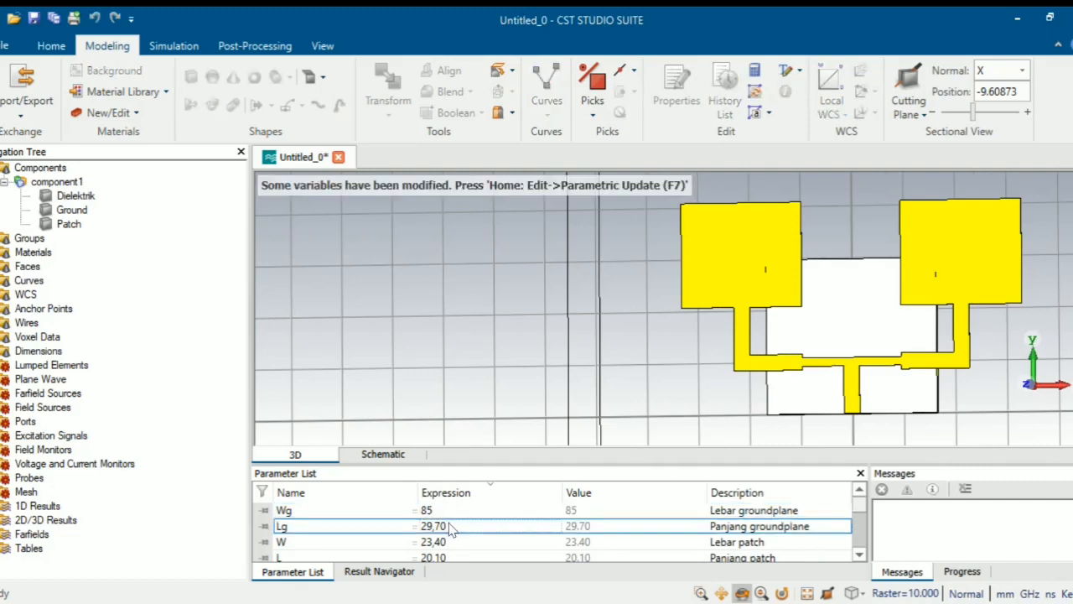
left_click(450, 526)
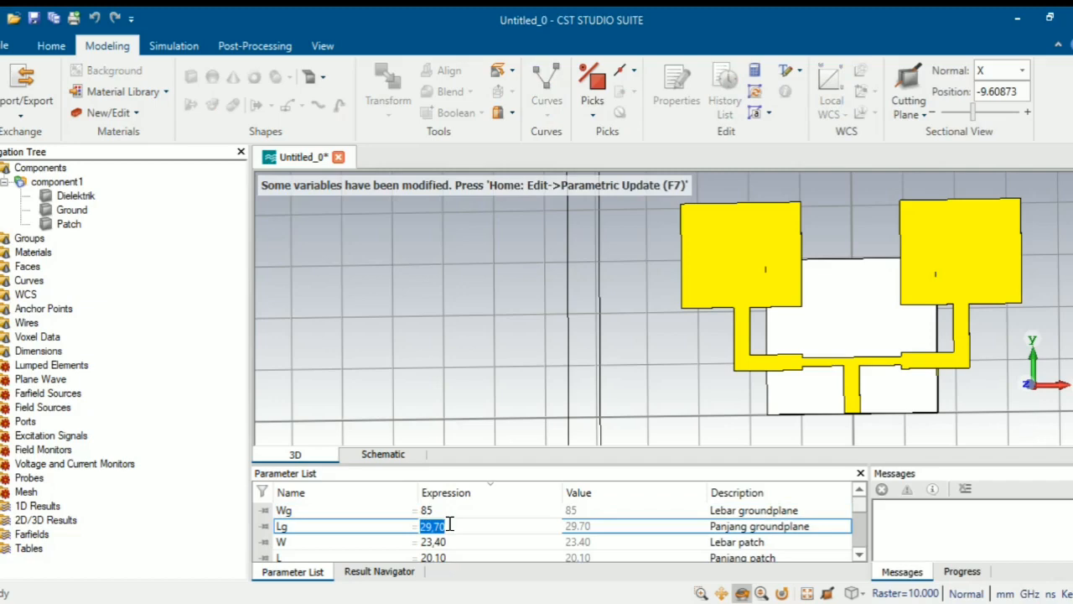
key("BackSpace")
type("65")
left_click(459, 510)
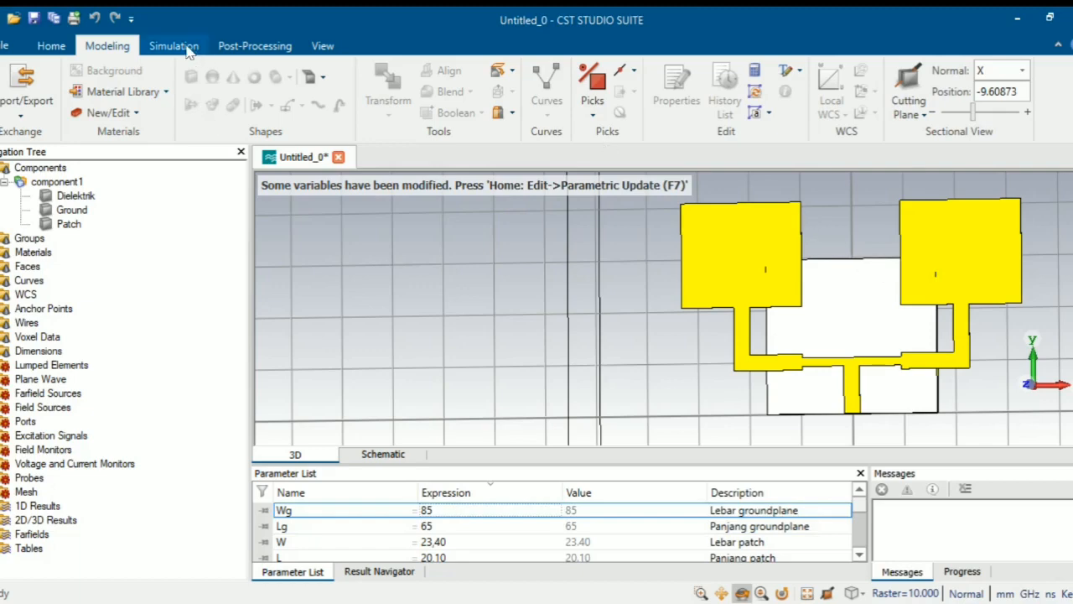
left_click(60, 47)
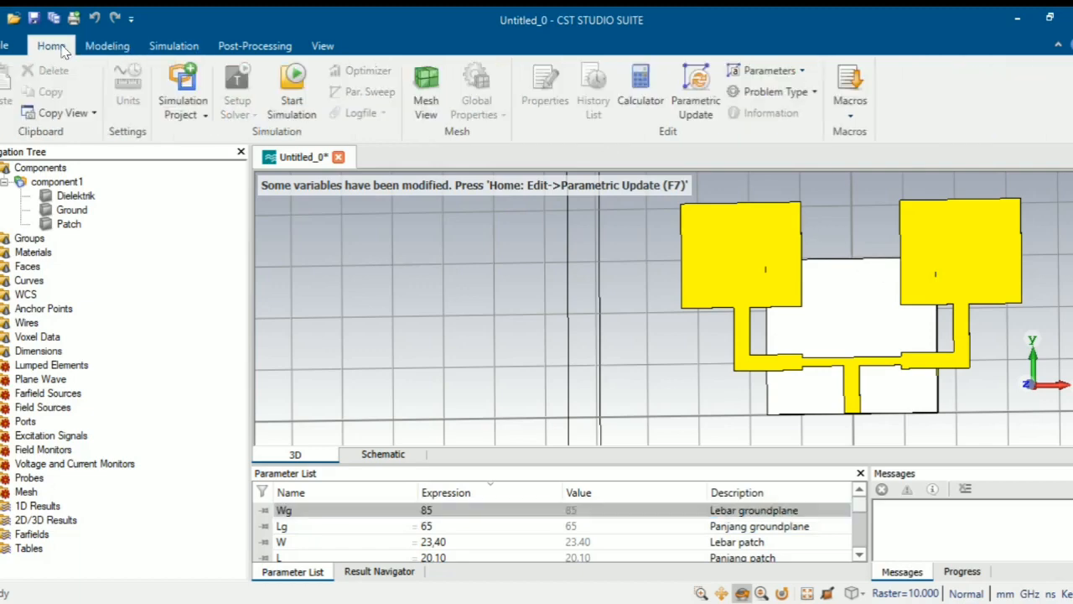
left_click(696, 105)
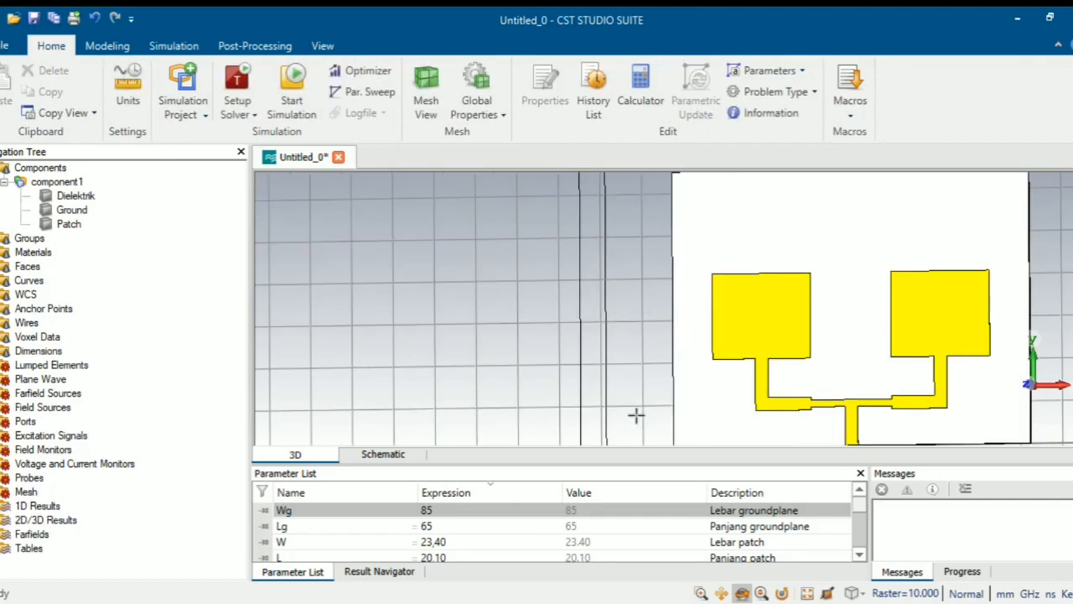
- Change Wg to 70 and Lg to 50, then run Parametric Update to rebuild the board
scroll(636, 414, "down", 2)
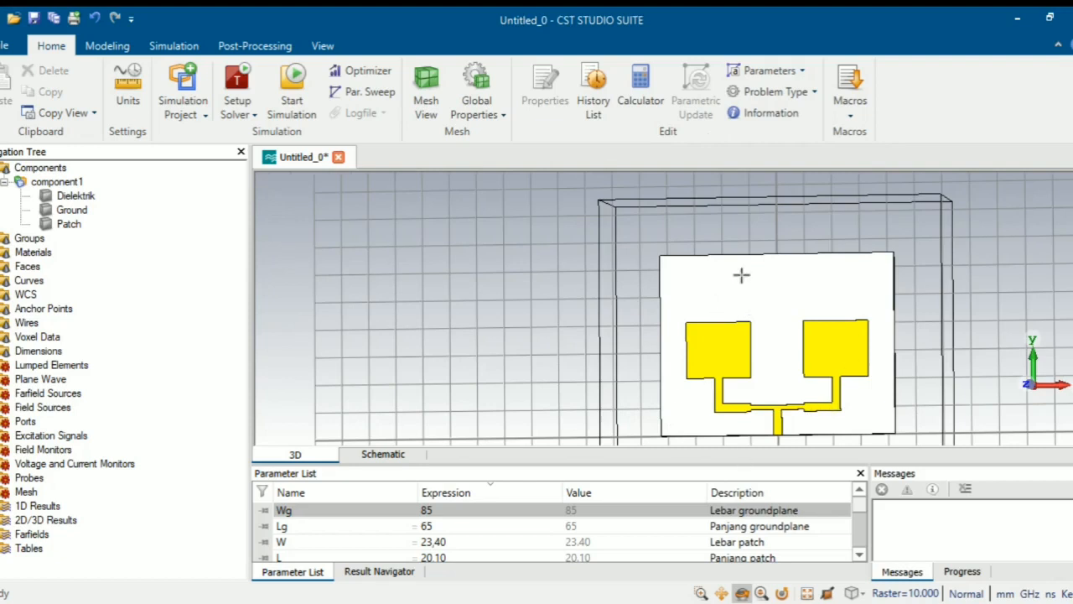
double_click(432, 511)
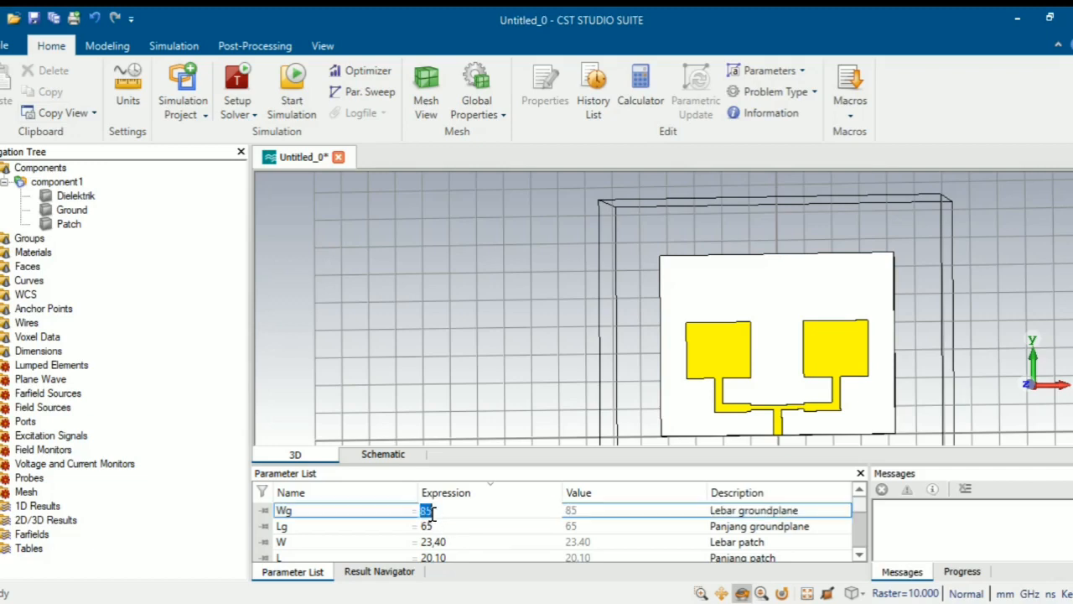
type("70")
left_click(436, 528)
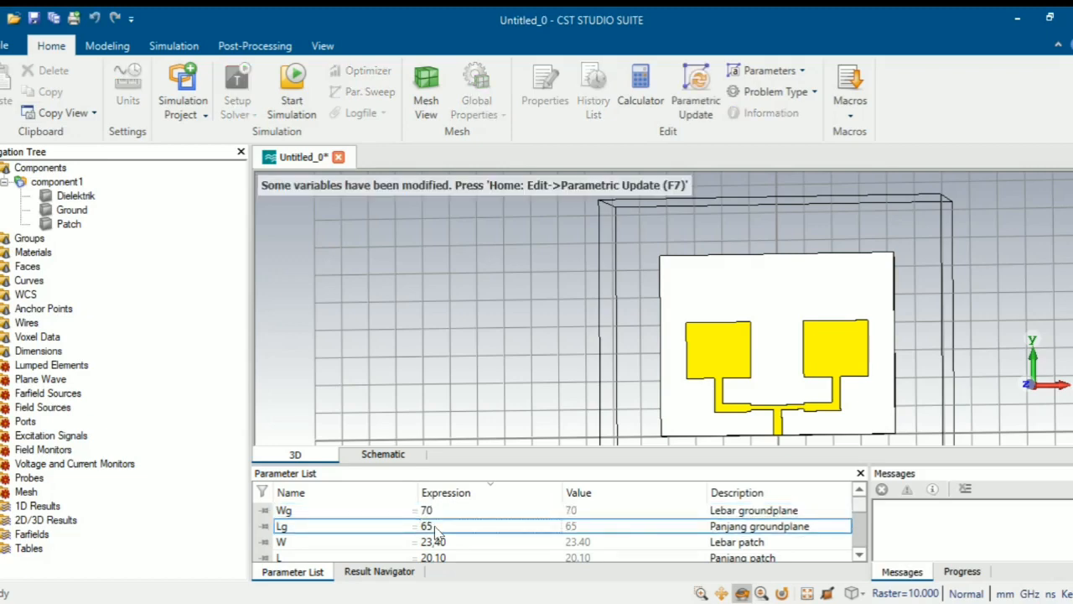
double_click(433, 527)
type("50")
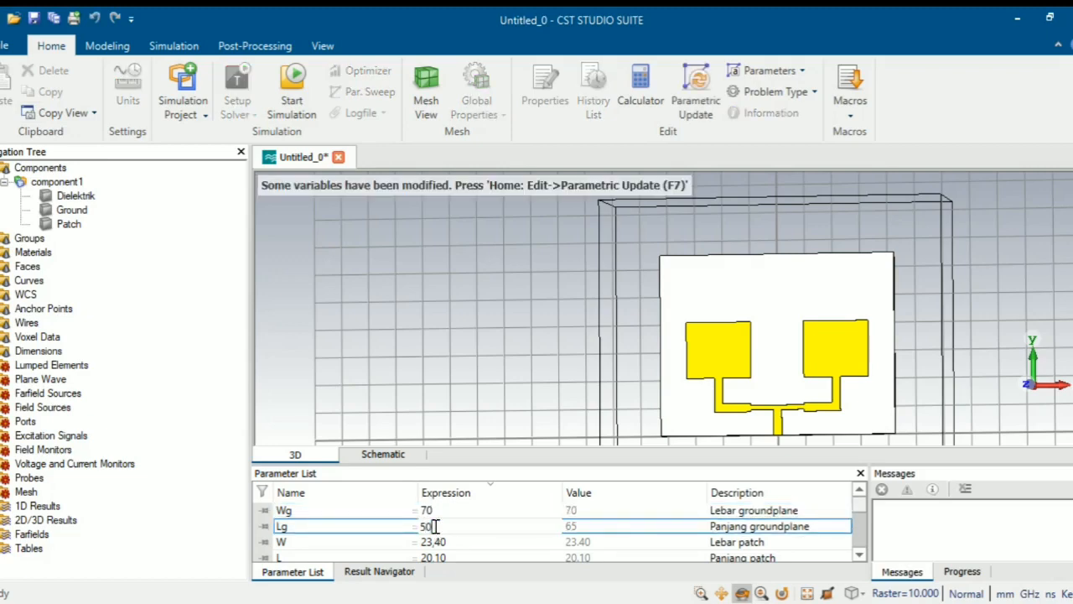
left_click(459, 513)
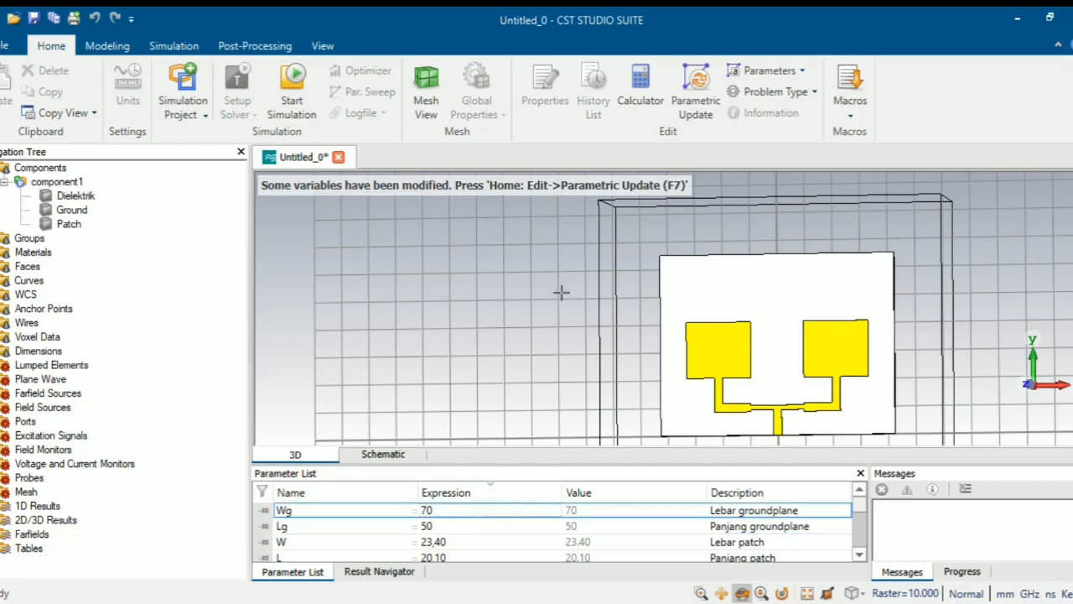
left_click(695, 105)
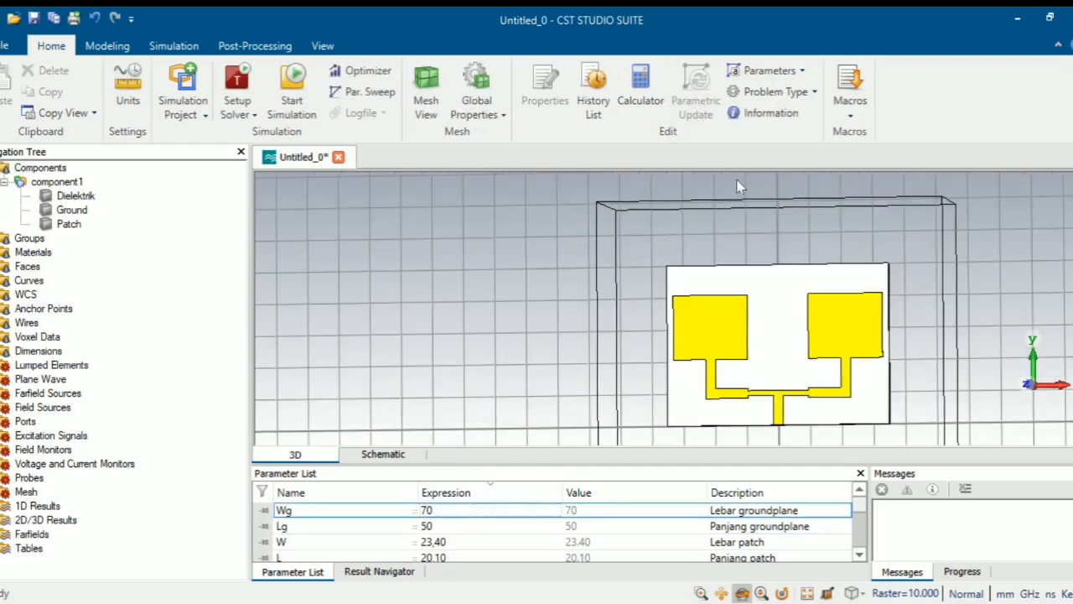
scroll(852, 404, "up", 2)
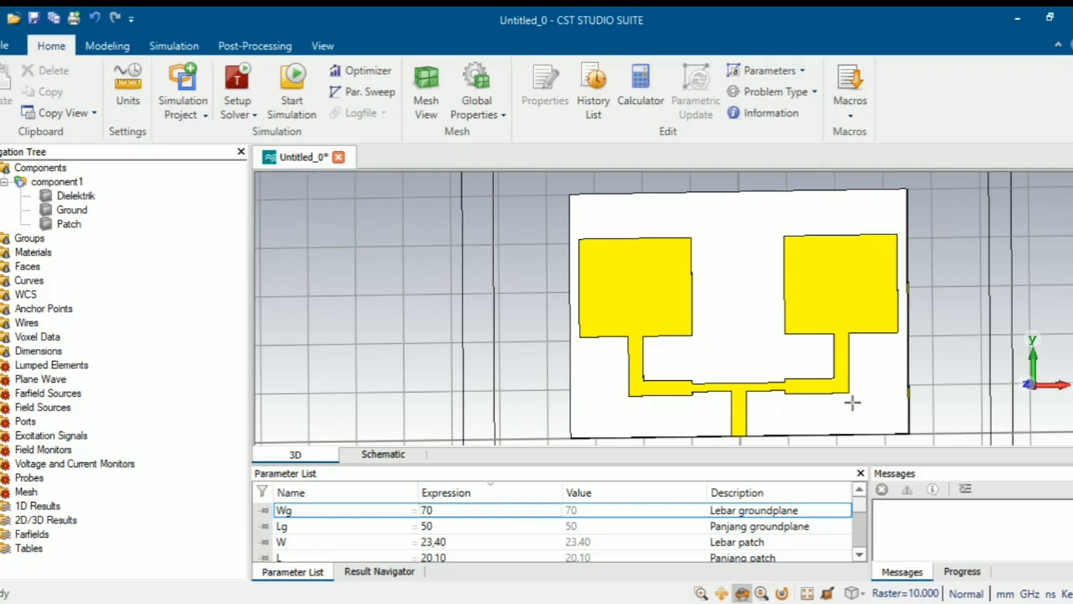
- Orbit the board to an edge-on side view and zoom in on the feedline edge for modelling picks
left_click_drag(948, 403, 964, 420)
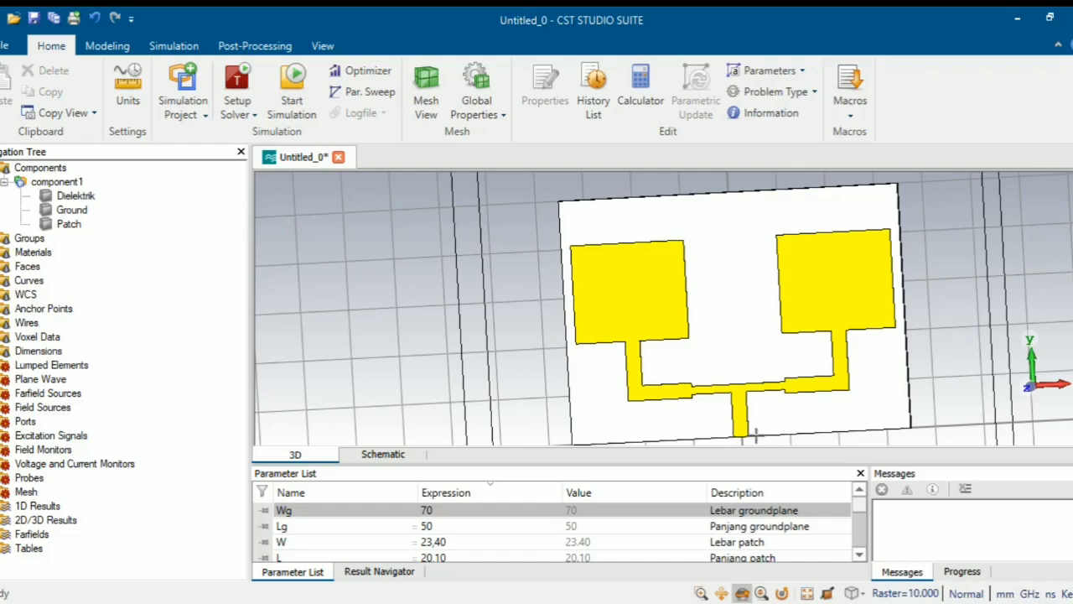
left_click_drag(750, 432, 738, 198)
left_click_drag(738, 382, 735, 243)
scroll(700, 429, "up", 8)
scroll(722, 216, "up", 5)
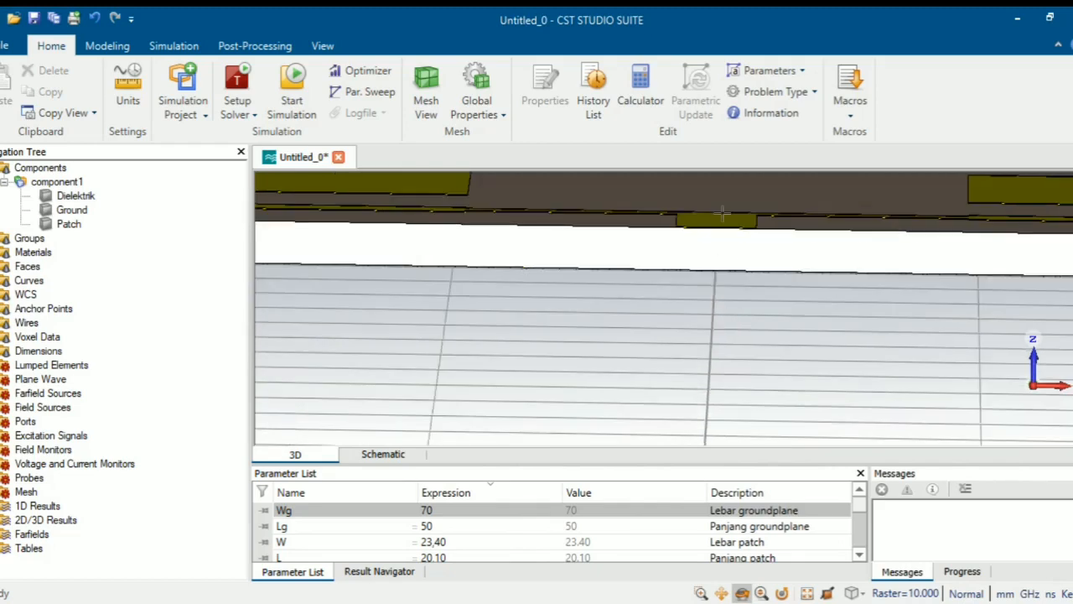
scroll(721, 218, "up", 3)
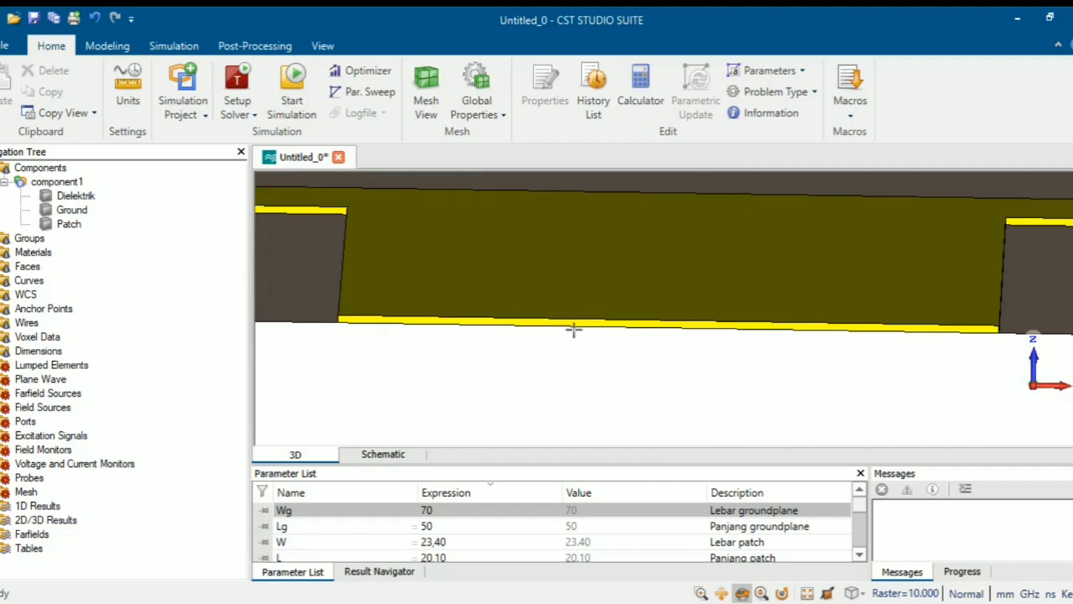
left_click(107, 46)
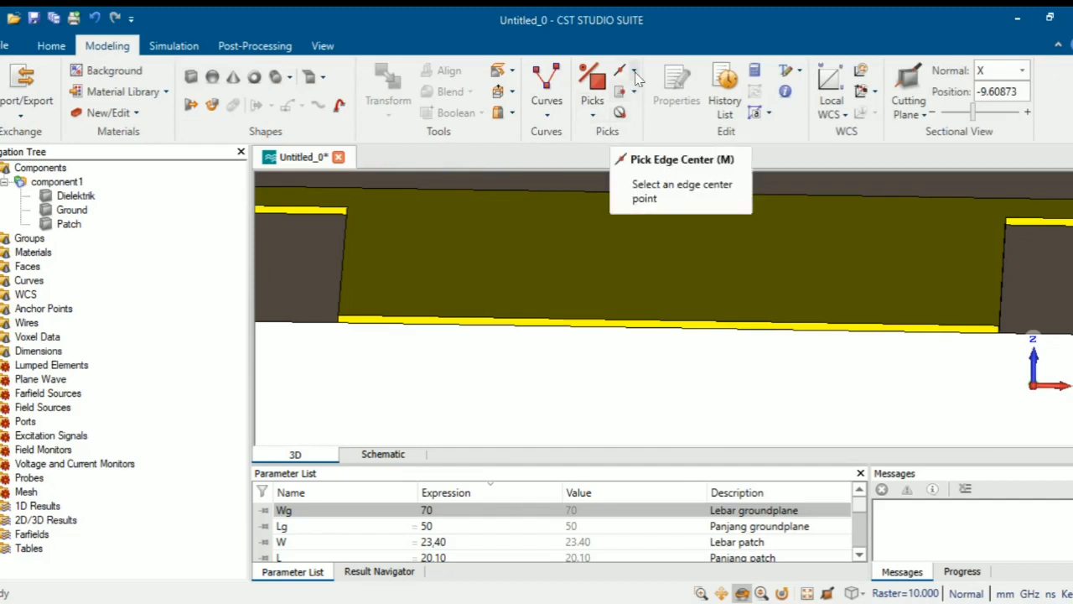
- Pick the centre point of the feedline's front end face as P1
left_click(594, 117)
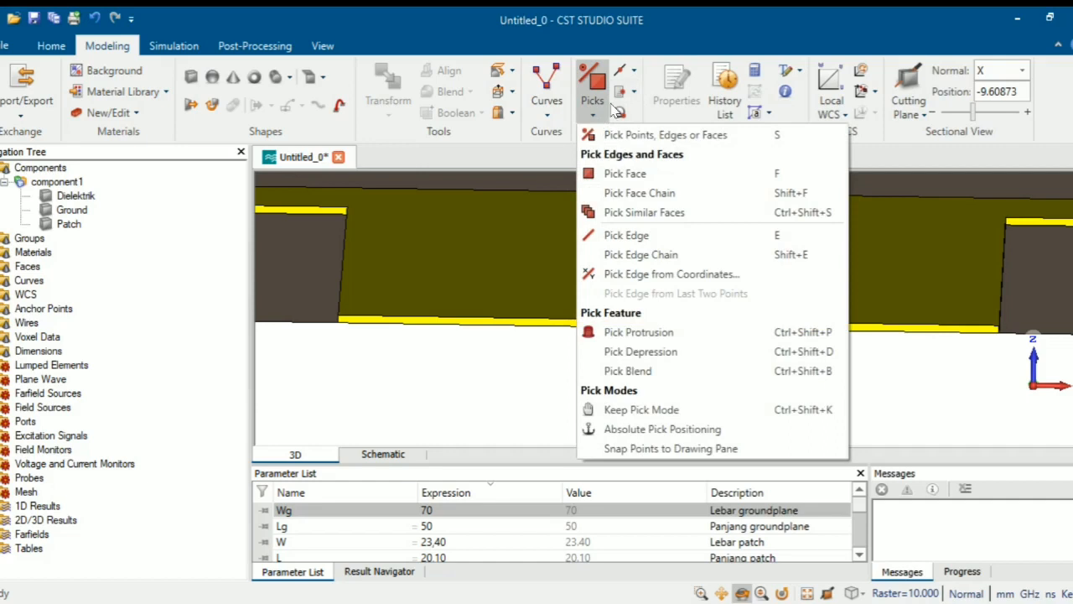
left_click(637, 73)
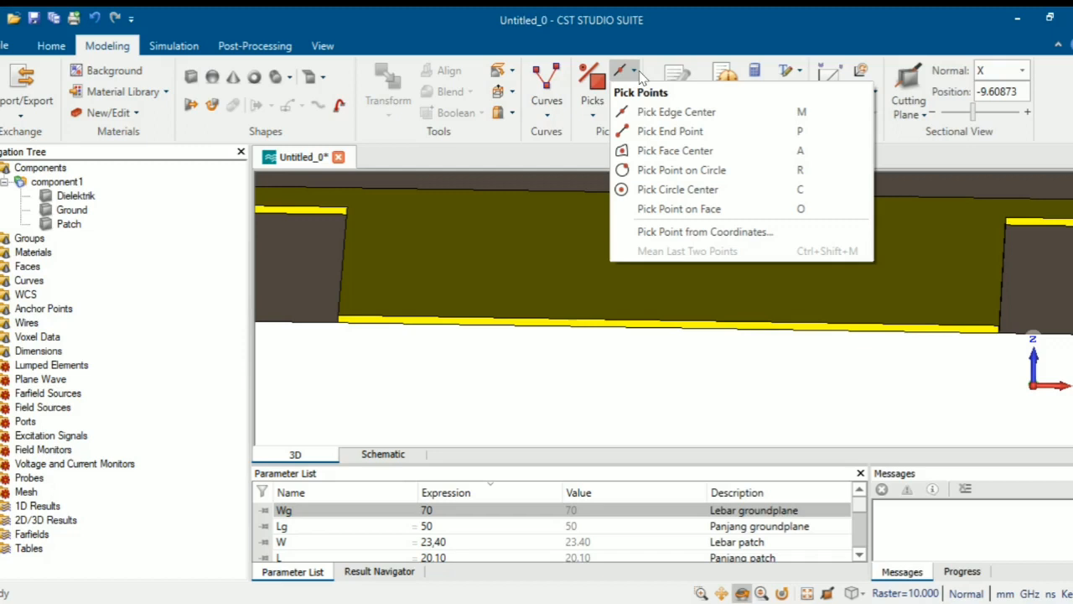
left_click(654, 150)
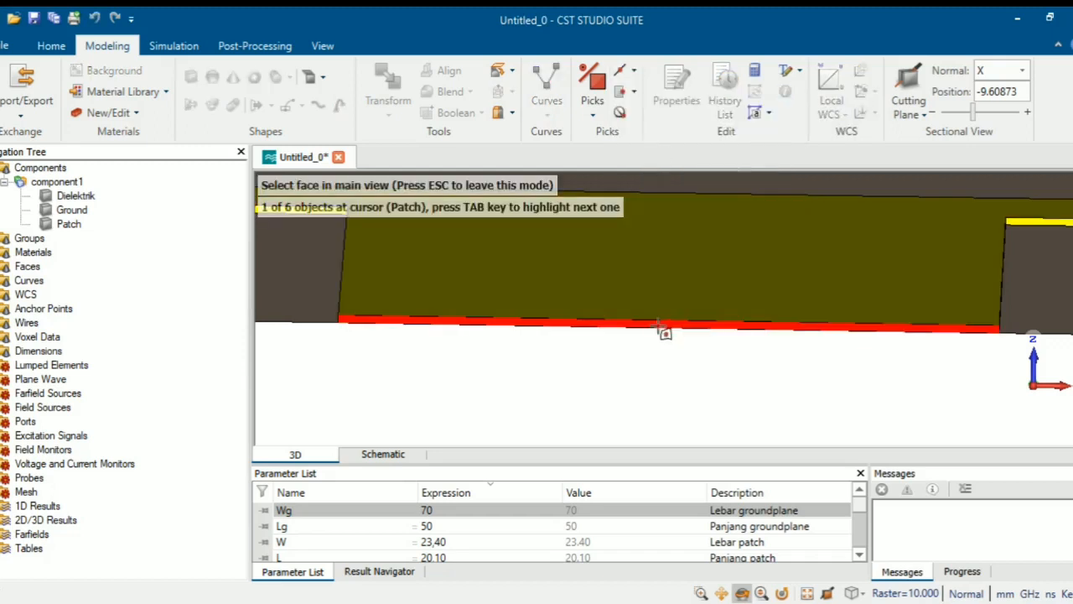
left_click(669, 328)
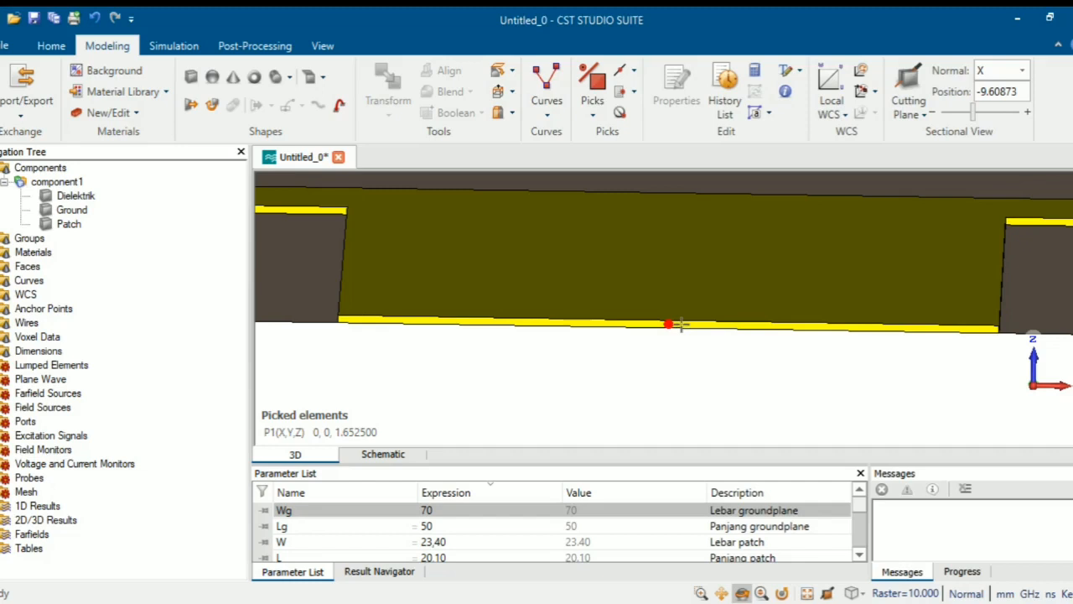
- Pick the whole feedline front end face as F1
left_click(592, 118)
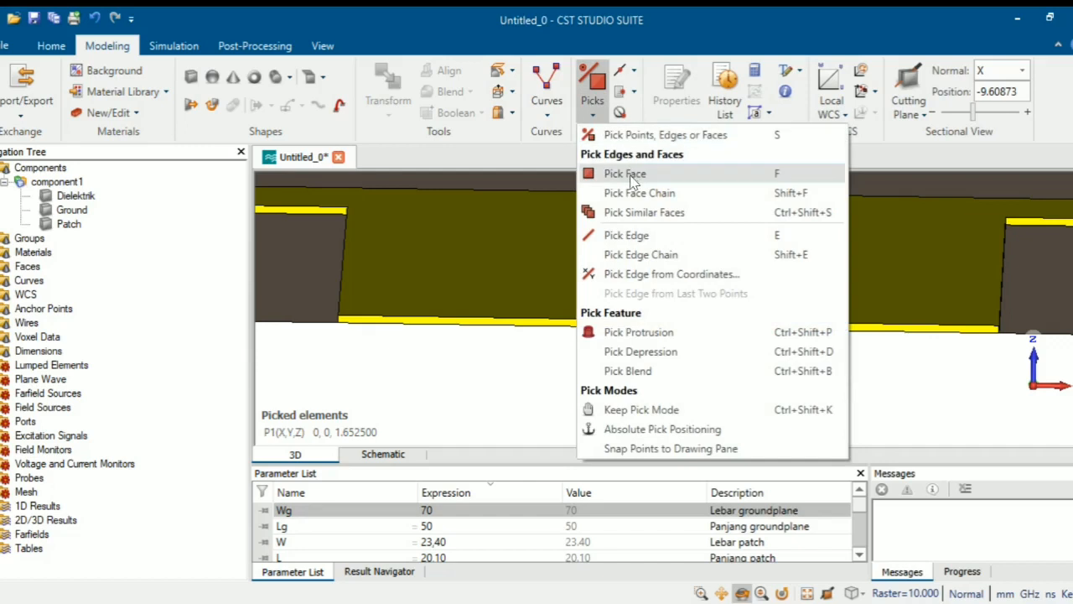
left_click(598, 173)
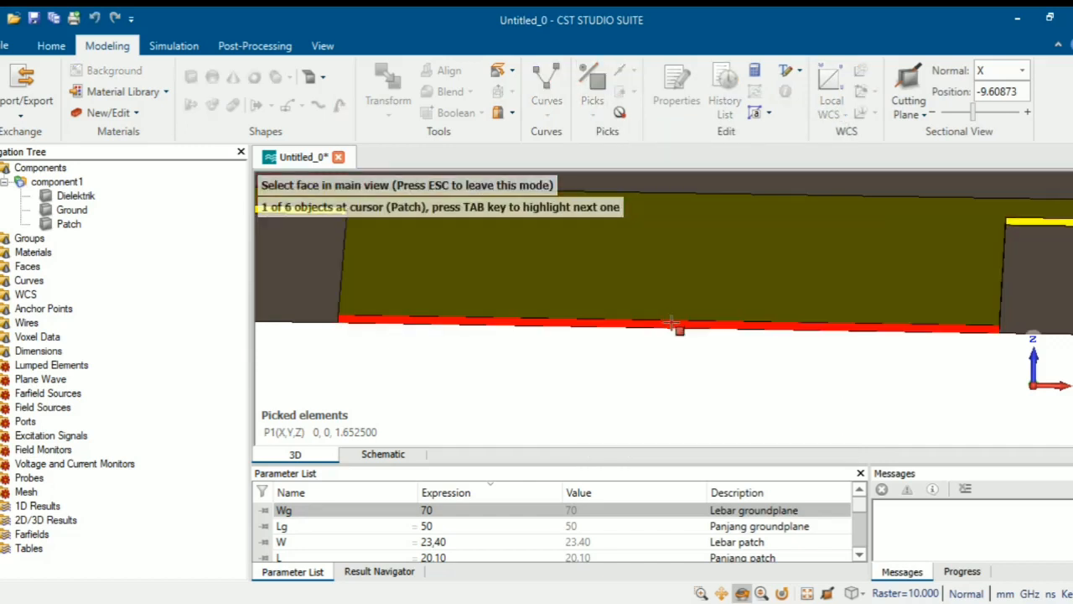
left_click(671, 324)
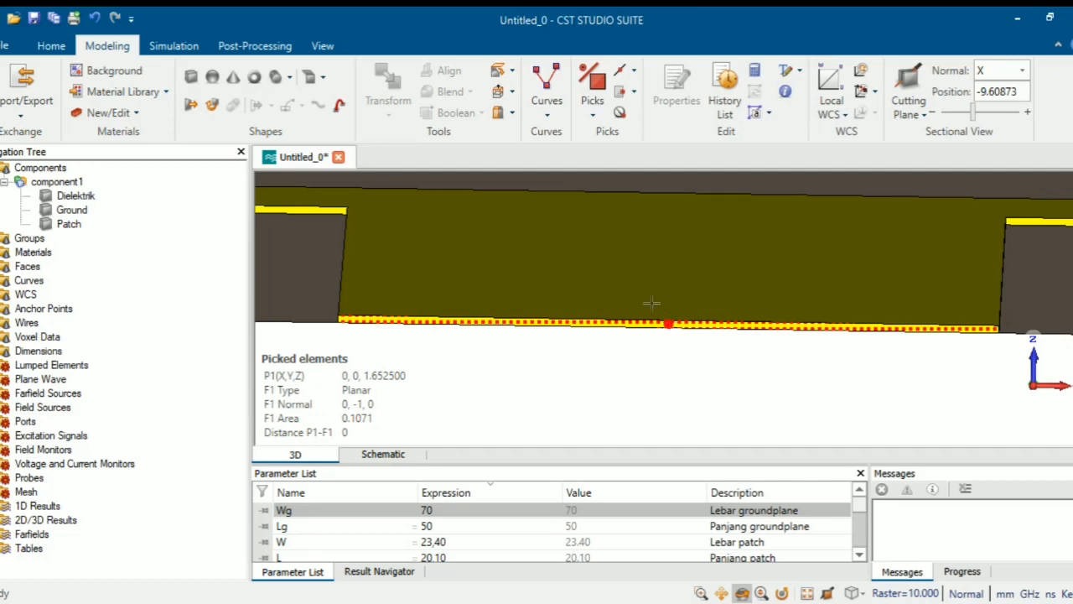
left_click(187, 50)
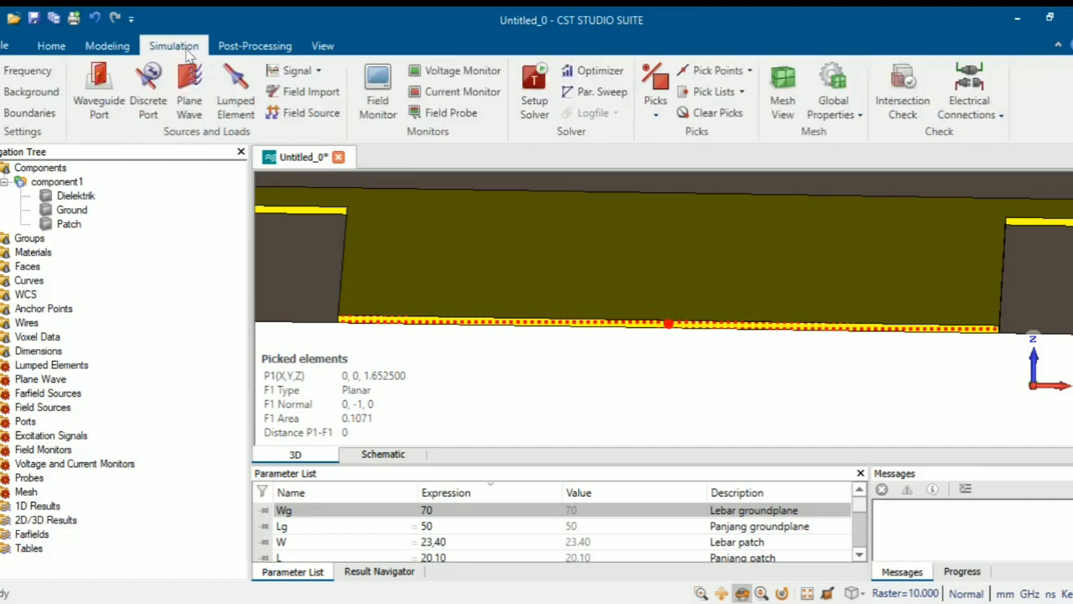
- Start a Waveguide Port on the picks with offsets Xmin 4*h, Xmax 4*h, Zmin h, Zmax 4*h
left_click(115, 99)
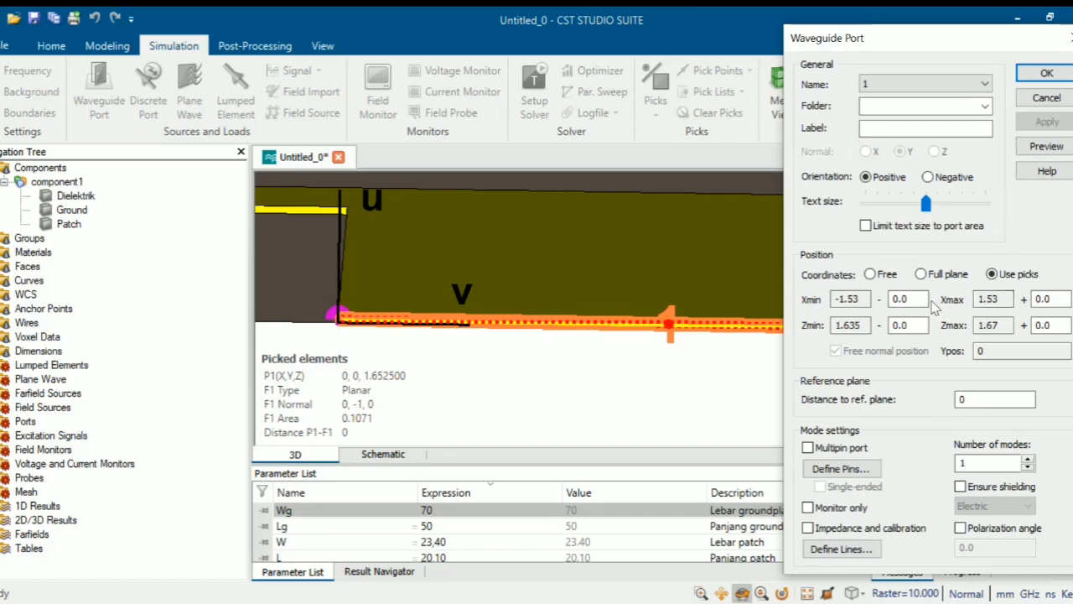
left_click_drag(913, 300, 892, 299)
key("BackSpace")
type("4*h")
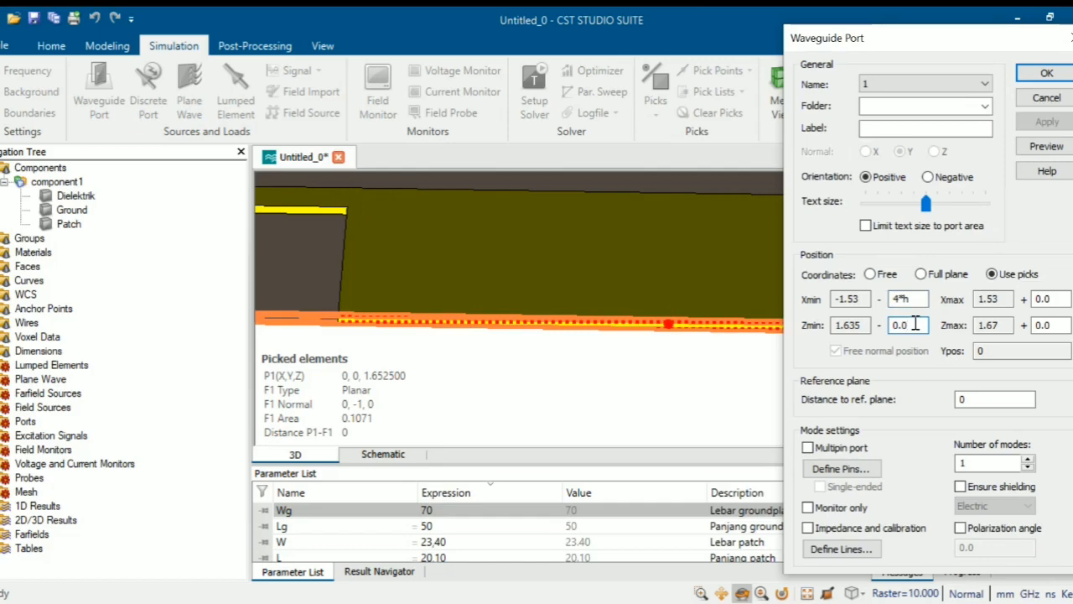
key("BackSpace")
key("BackSpace")
key("BackSpace")
type("h")
left_click(1062, 299)
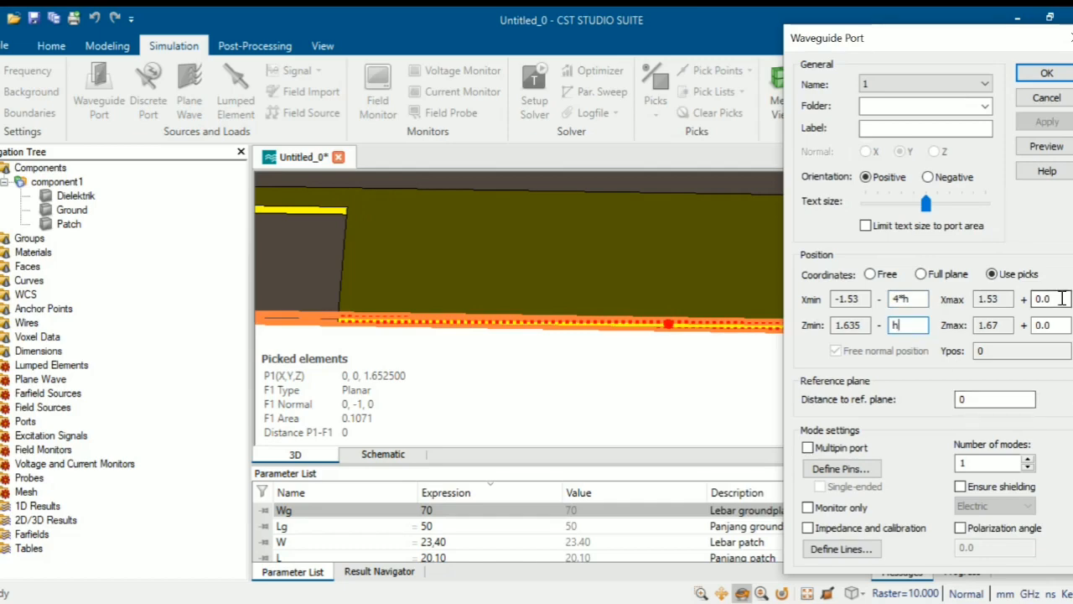
key("BackSpace")
key("BackSpace")
key("BackSpace")
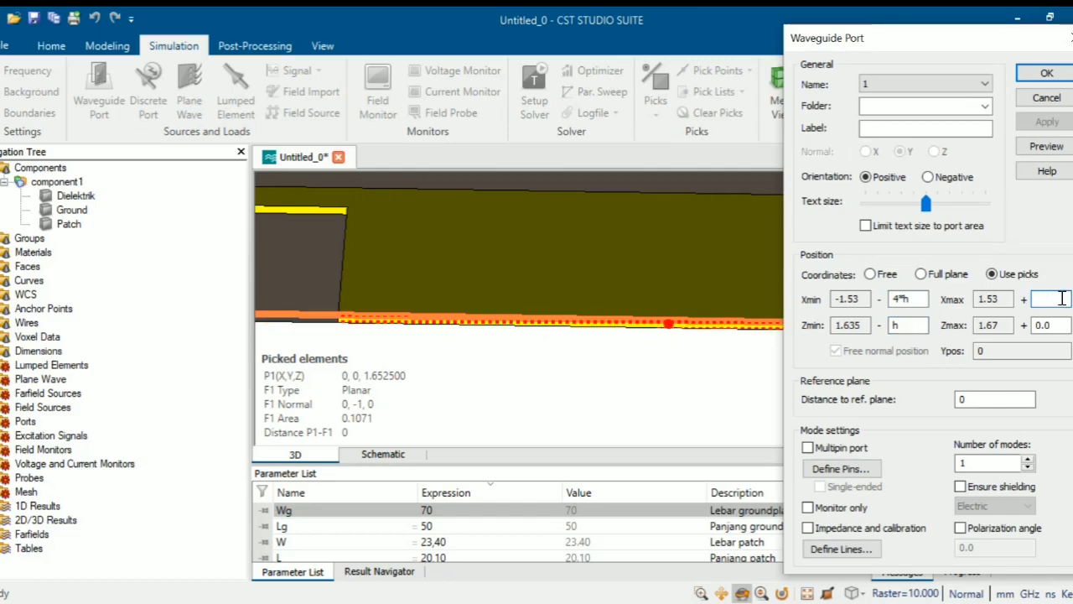
type("4*h")
left_click(1054, 326)
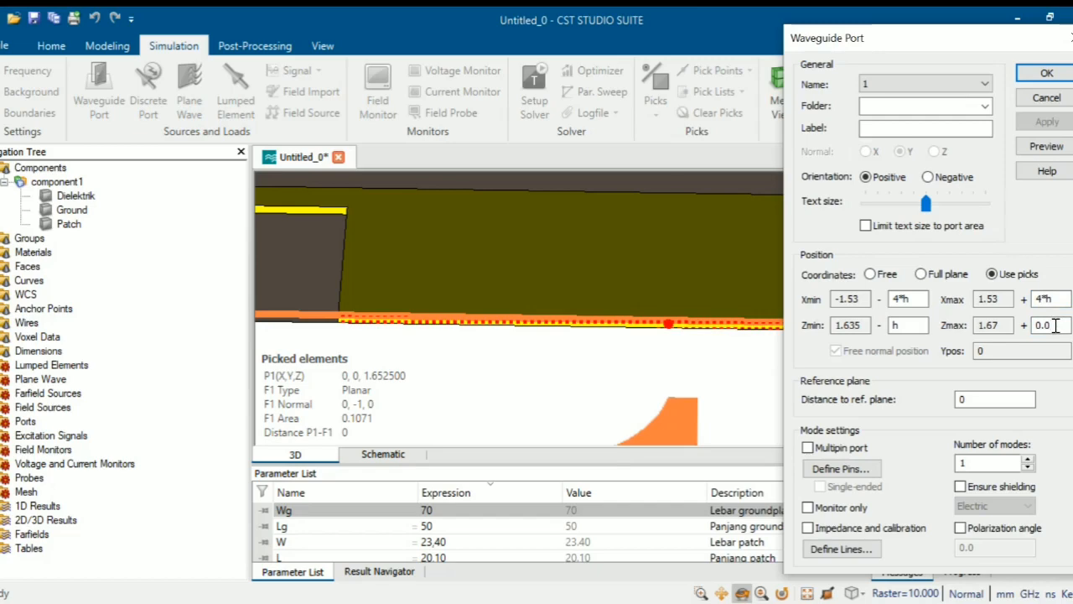
key("BackSpace")
key("BackSpace")
key("BackSpace")
type("4*h")
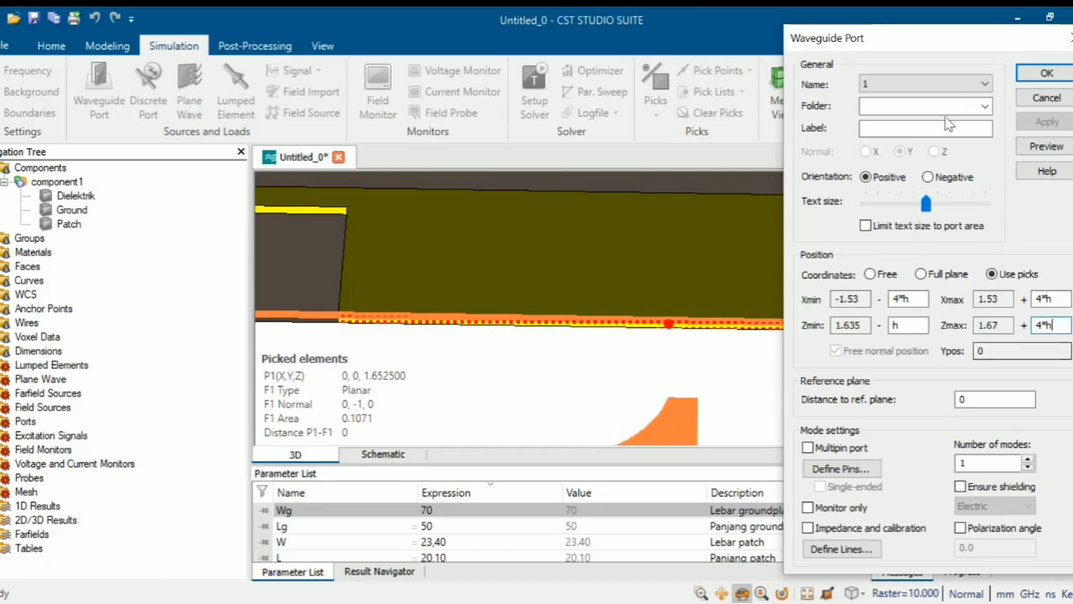
left_click_drag(857, 41, 50, 68)
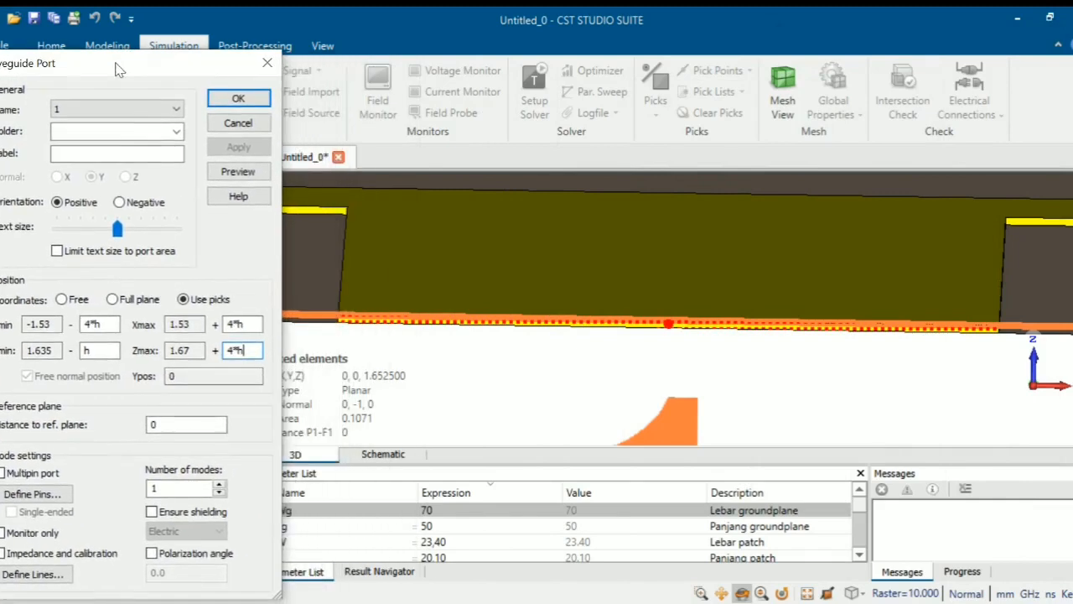
- Preview the port's extent on the model and confirm to create waveguide port 1
scroll(703, 331, "up", 1)
scroll(698, 330, "down", 9)
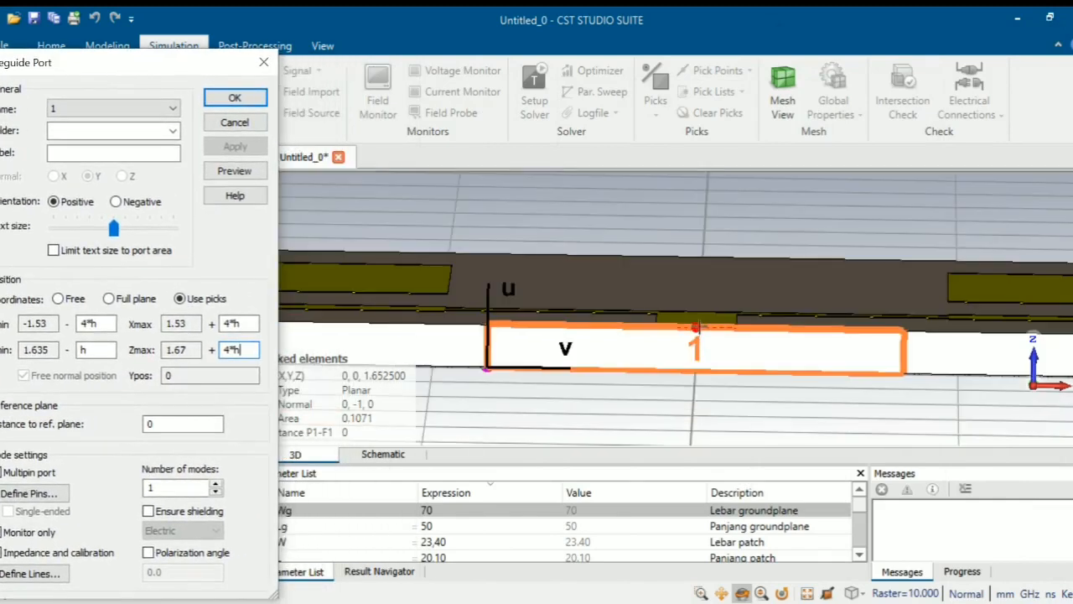
left_click(234, 171)
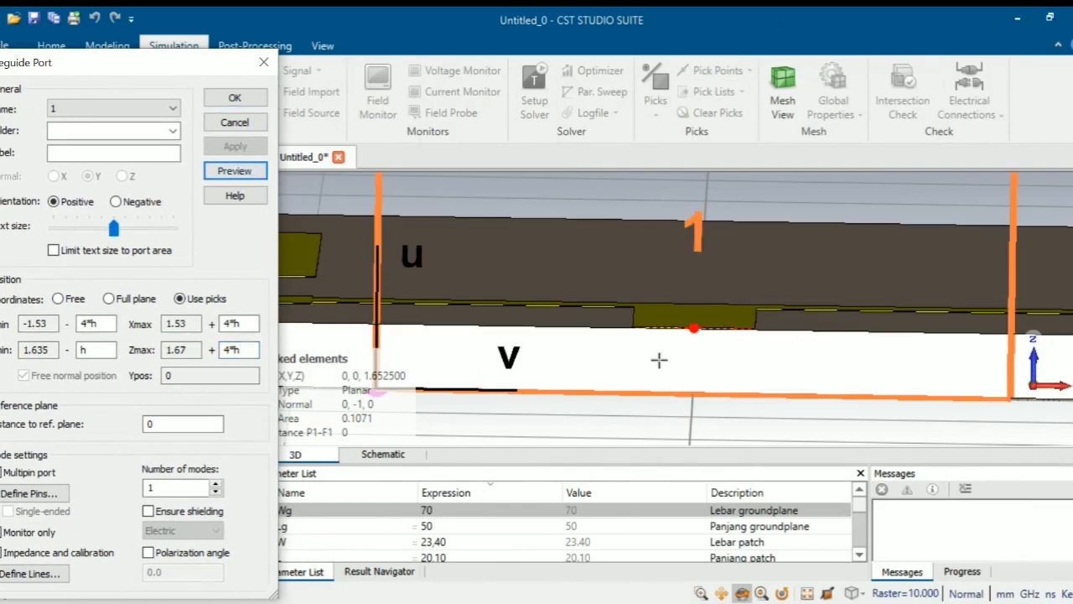
scroll(659, 360, "down", 5)
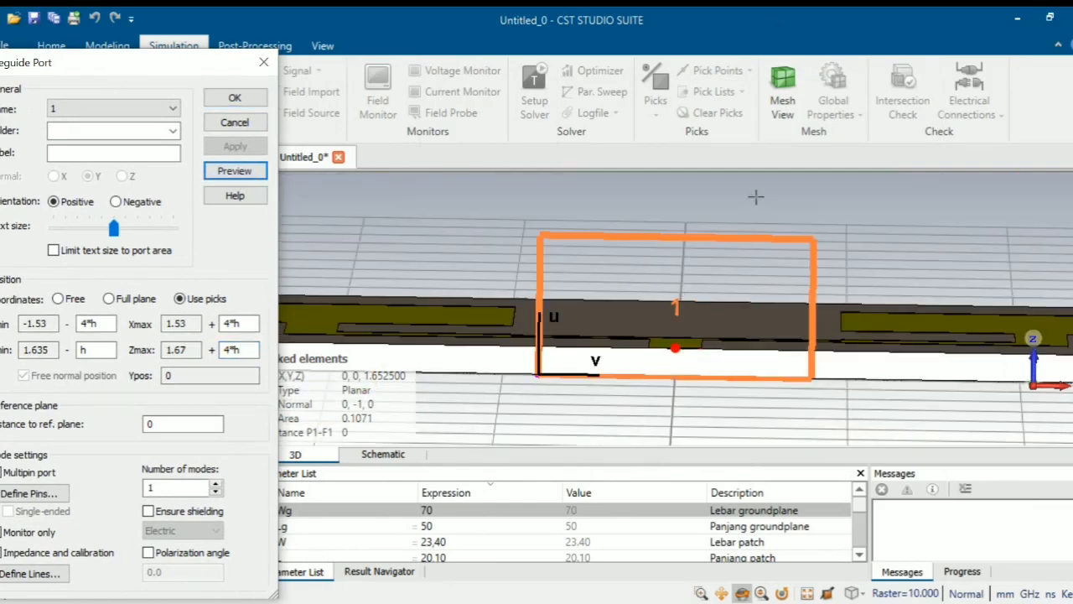
left_click_drag(756, 197, 741, 253)
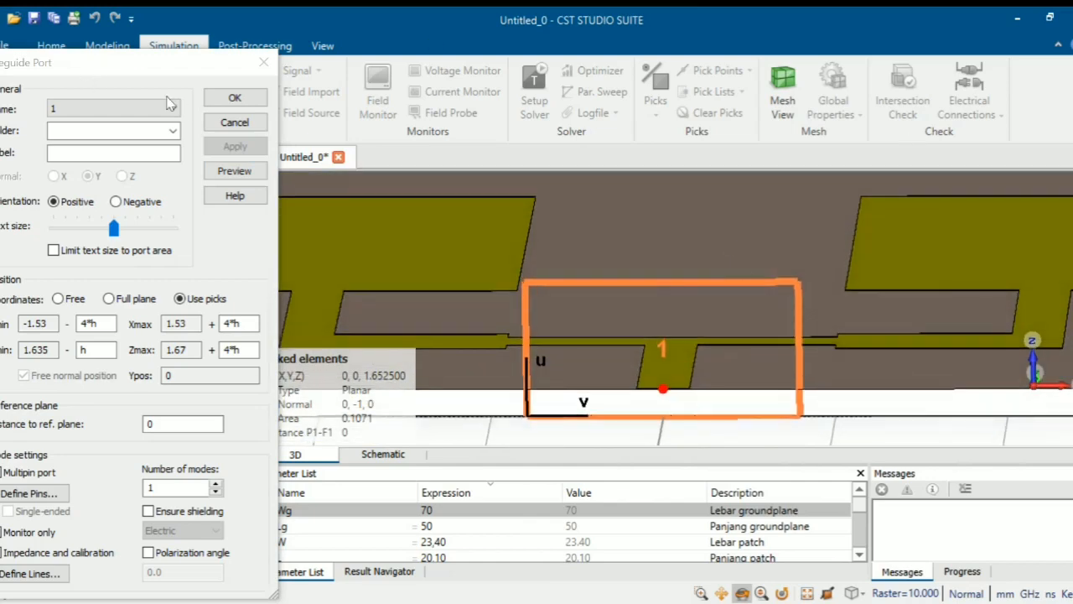
left_click(235, 98)
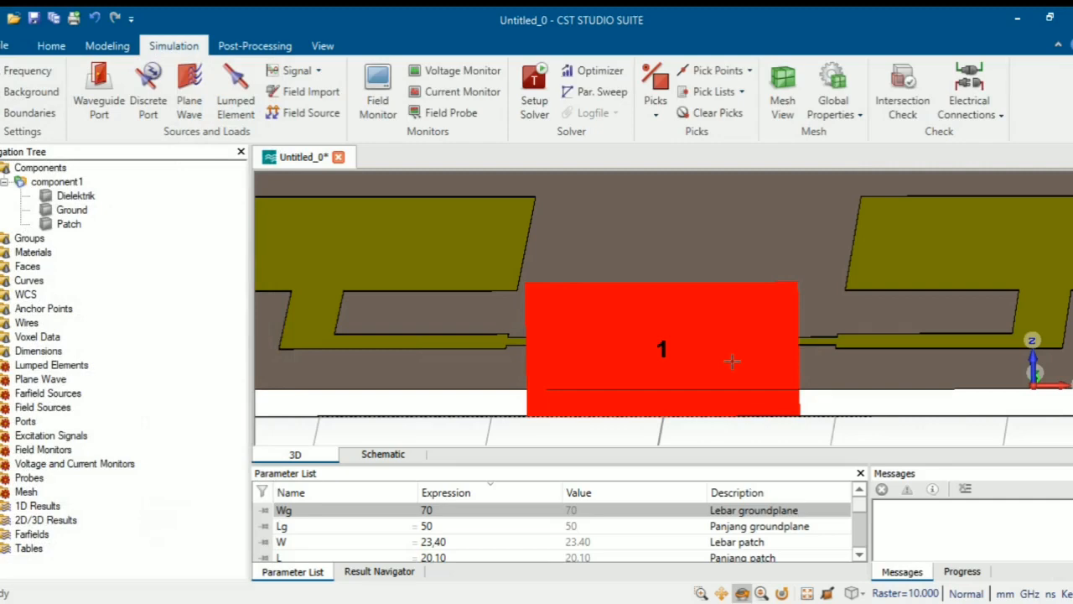
- Orbit the 3D view to inspect the two-patch array face-on with its new port
scroll(743, 324, "up", 1)
scroll(741, 325, "down", 4)
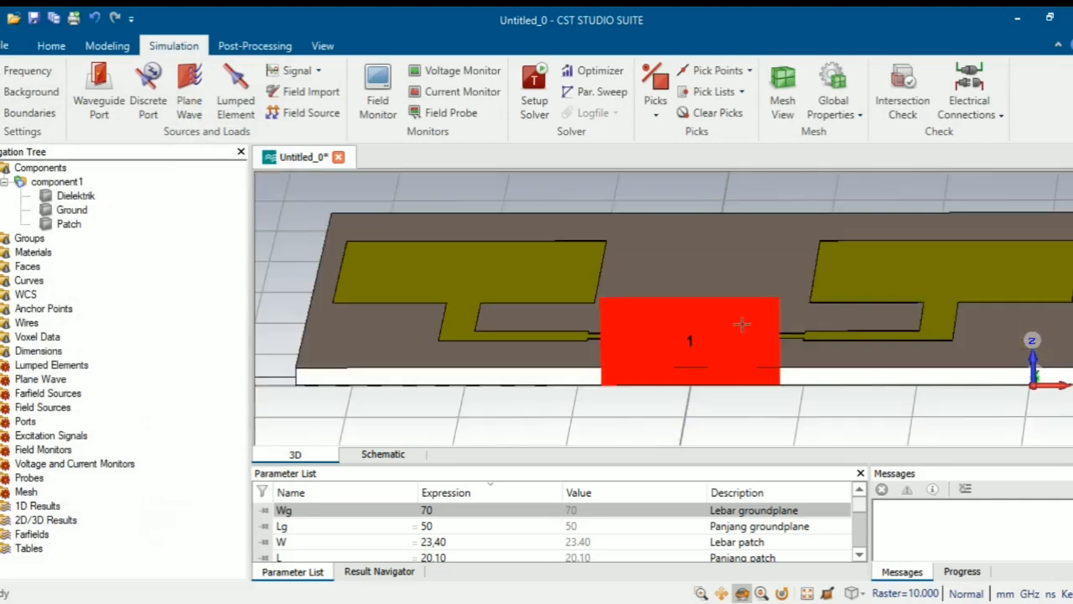
left_click_drag(766, 304, 791, 341)
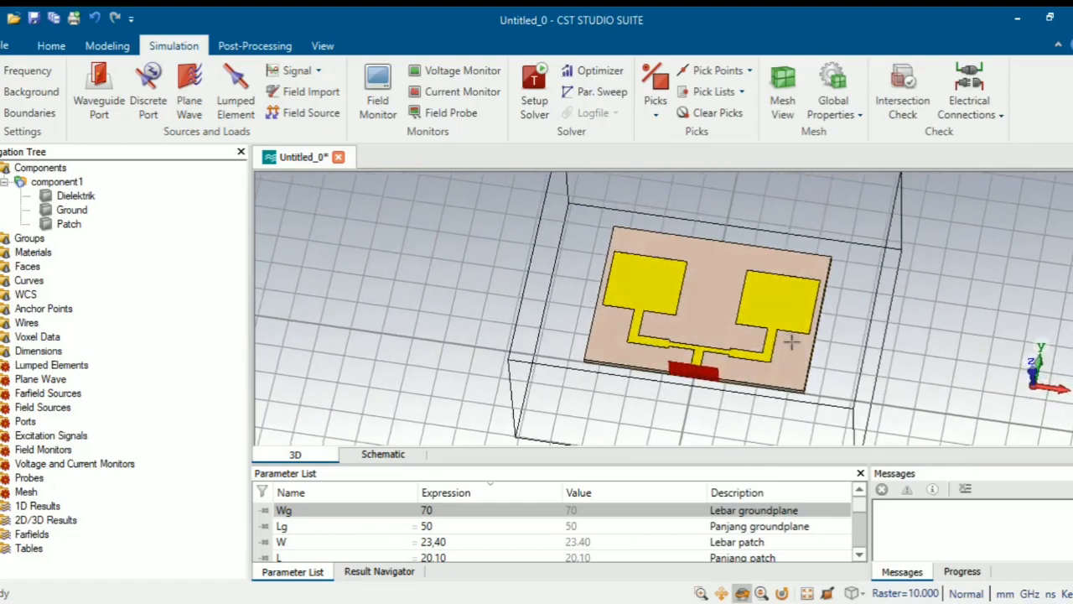
left_click_drag(754, 408, 809, 451)
left_click_drag(659, 288, 660, 432)
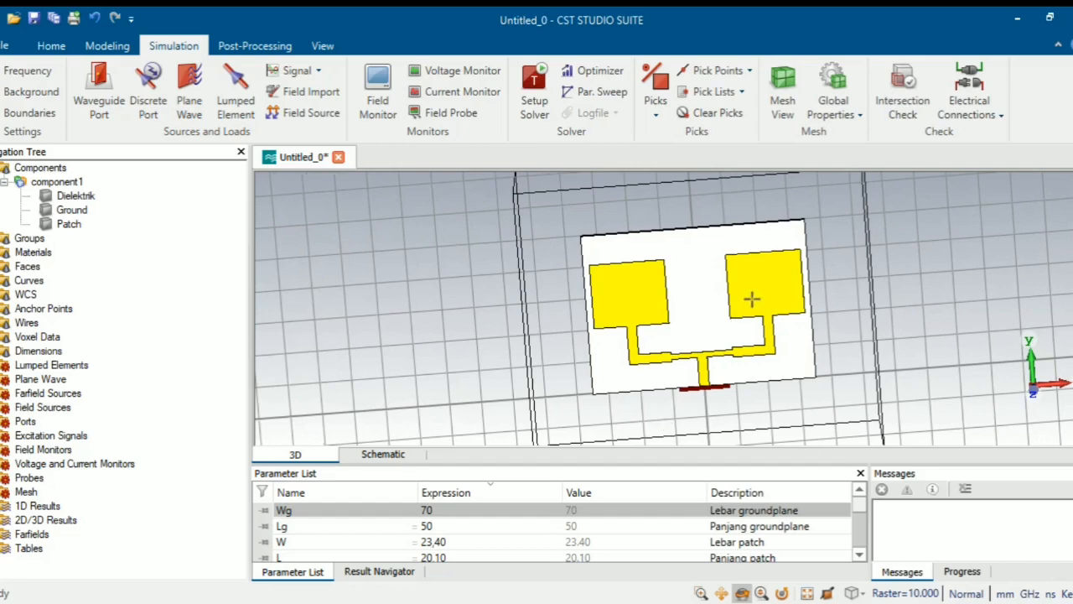
left_click_drag(727, 407, 809, 220)
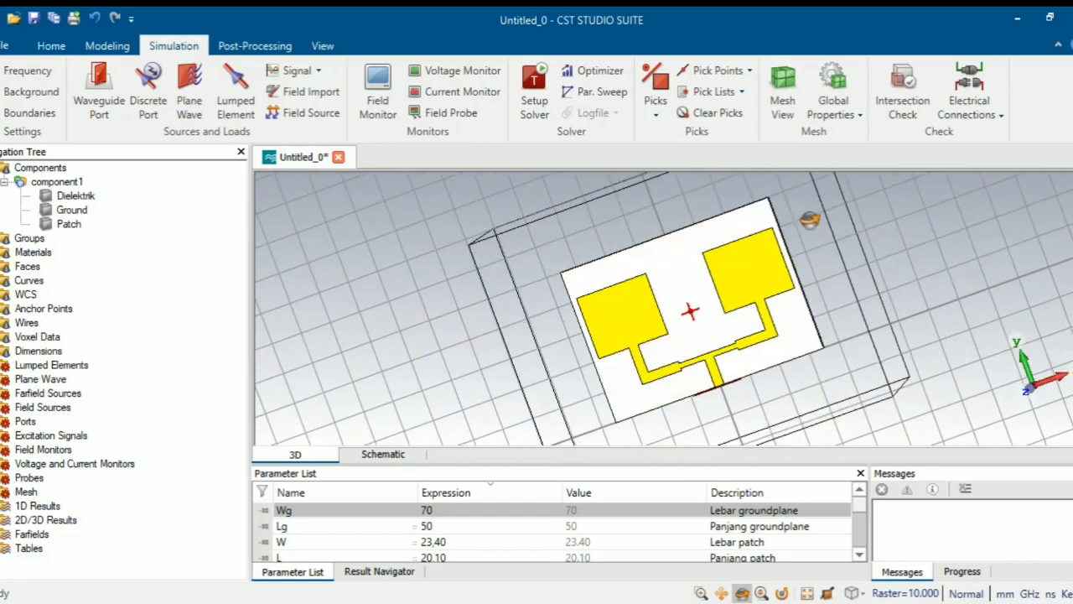